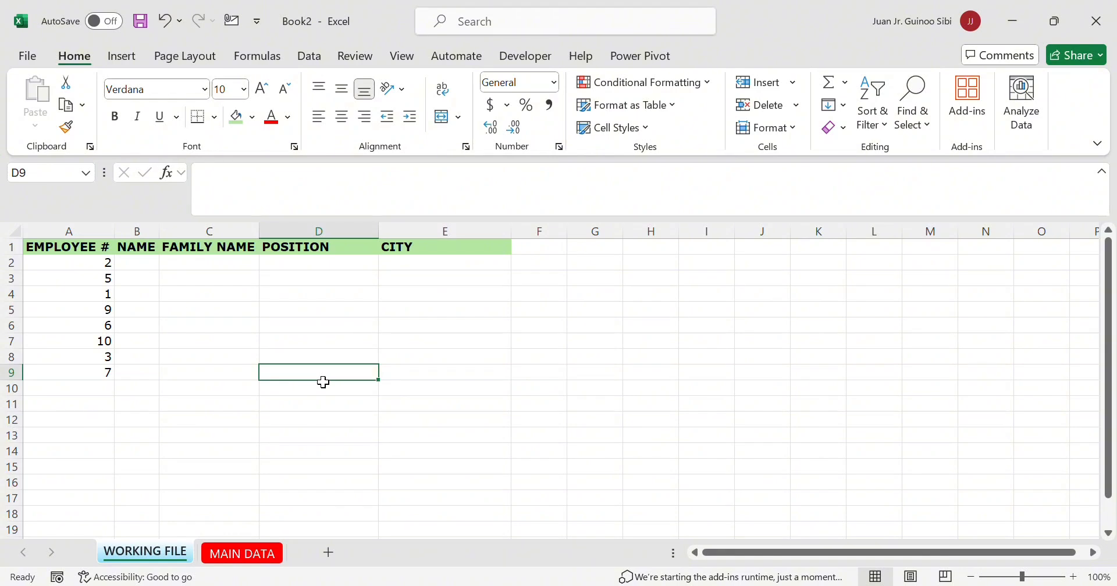
Check the WORKING FILE employee numbers, then bring up the MAIN DATA employee table
left_click(108, 266)
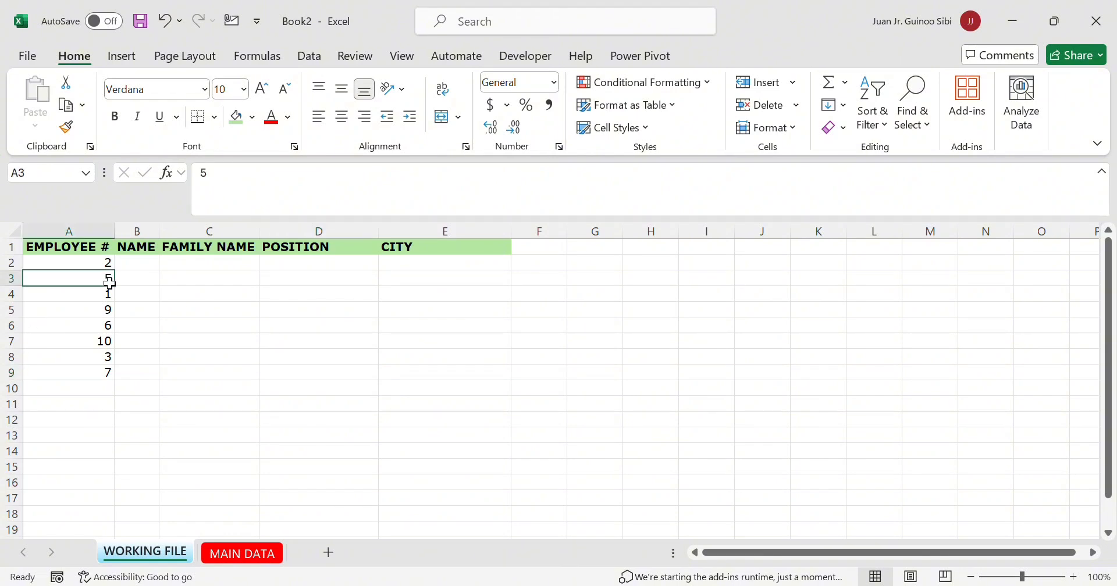
key("Up")
key("Right")
key("Right")
key("Down")
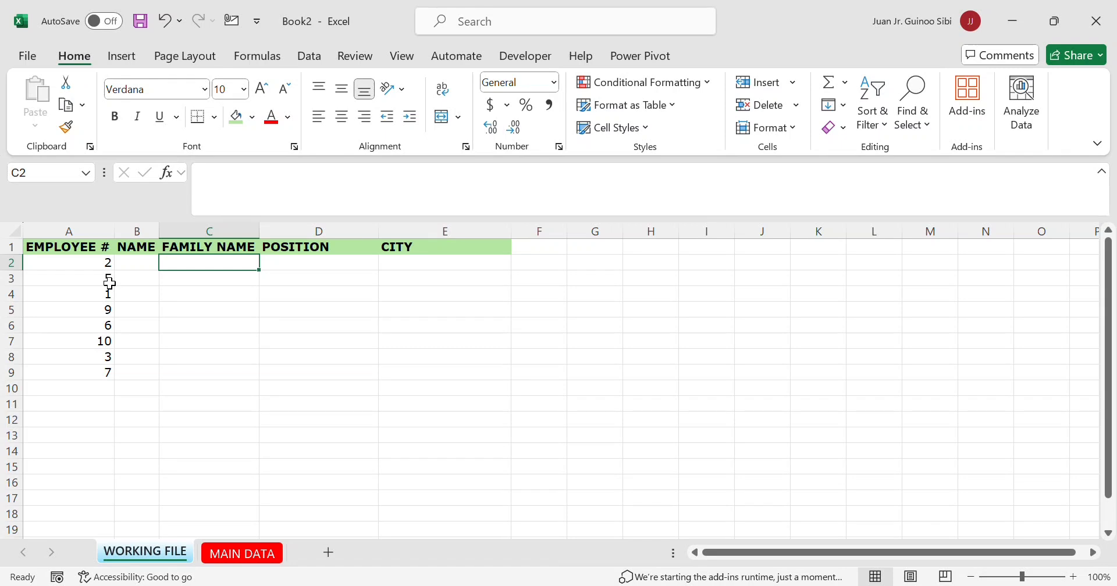
left_click(252, 556)
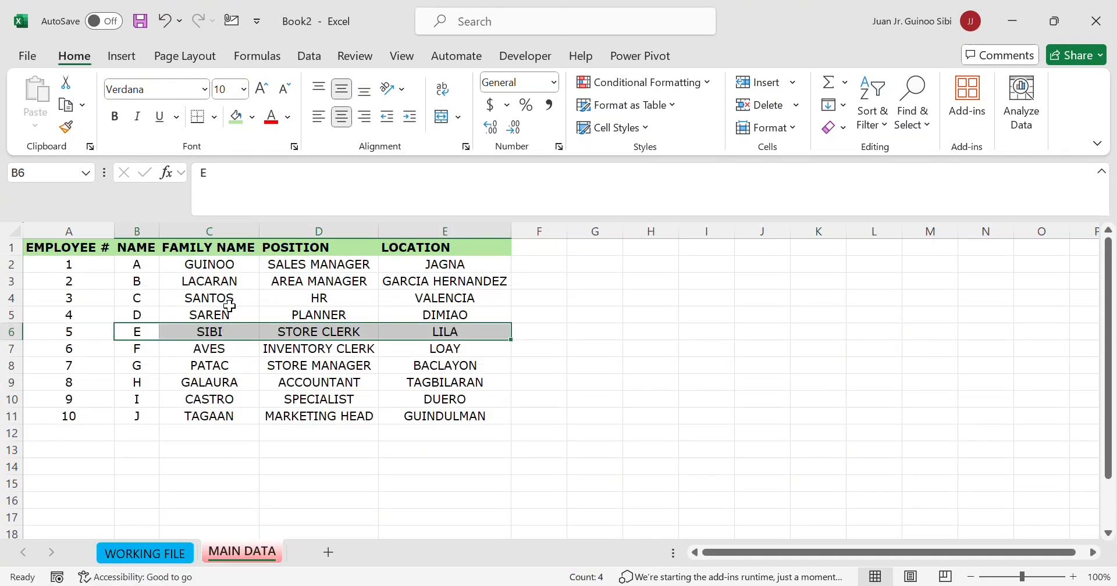
left_click(230, 306)
key("Up")
key("Up")
key("Left")
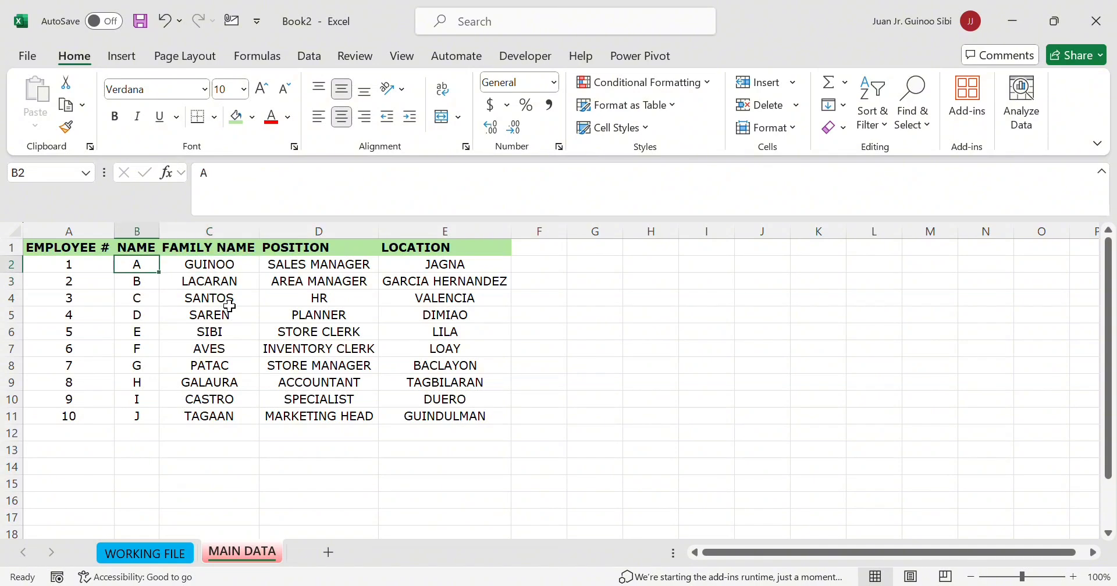
key("shift+Right")
key("shift+Right")
key("shift+Right")
key("shift+Right")
key("shift+Left")
key("ctrl+shift+Down")
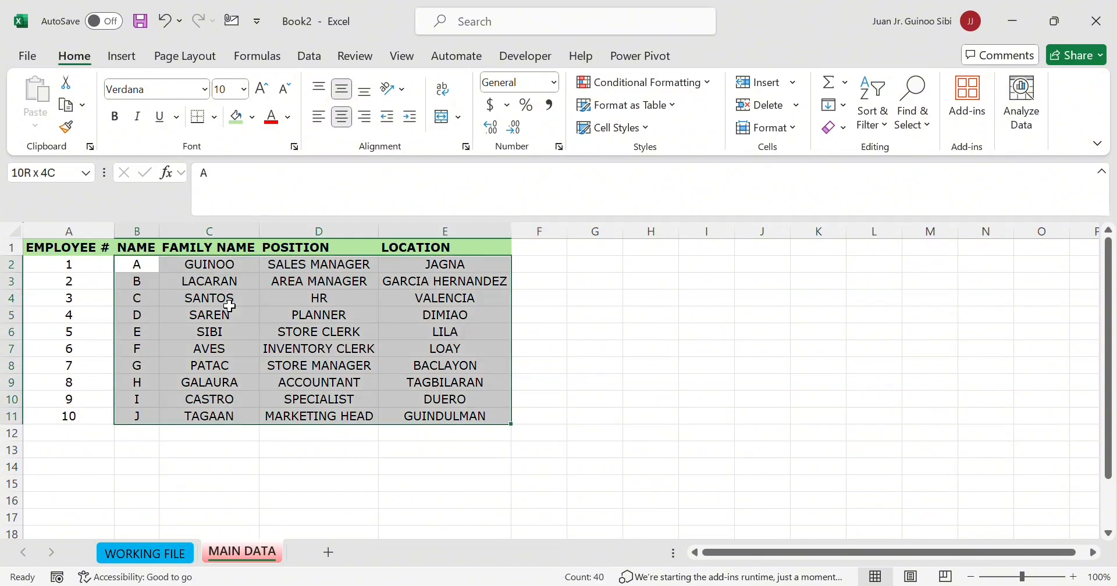
left_click(150, 554)
left_click(155, 265)
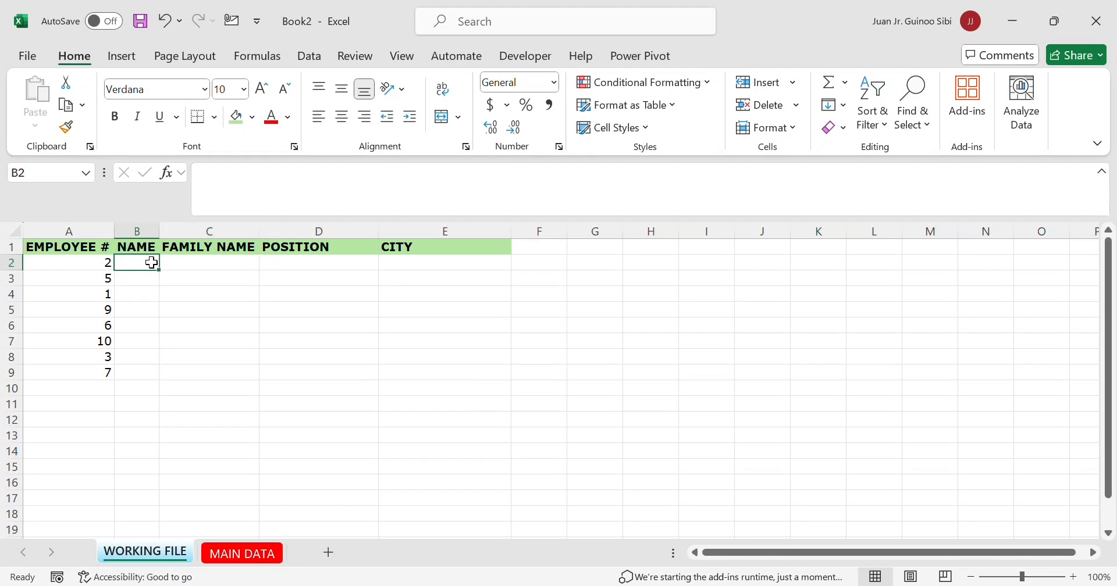
left_click(173, 283)
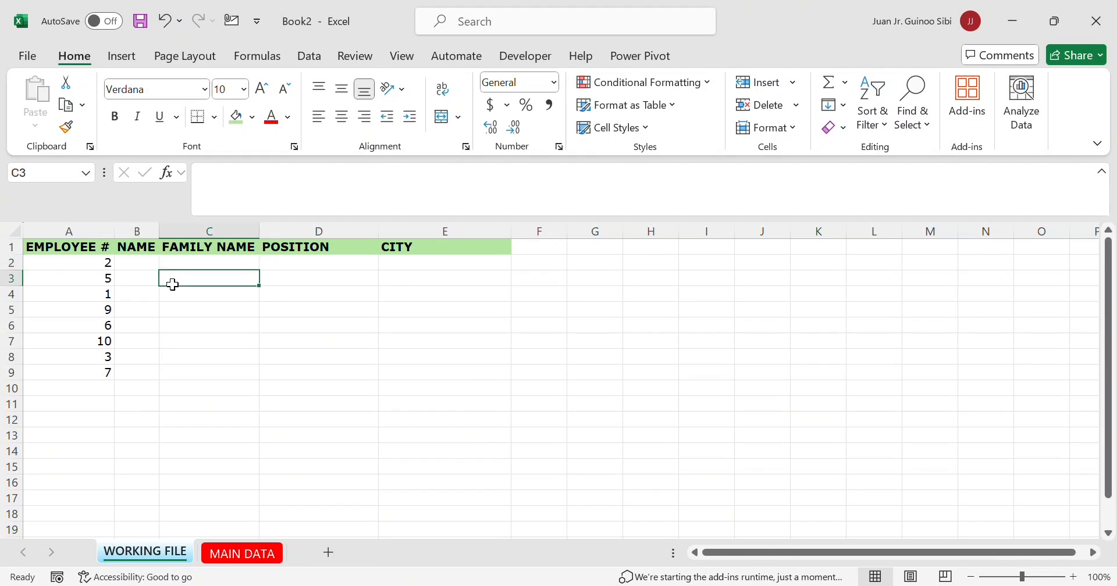
key("Up")
key("Left")
key("Down")
key("Up")
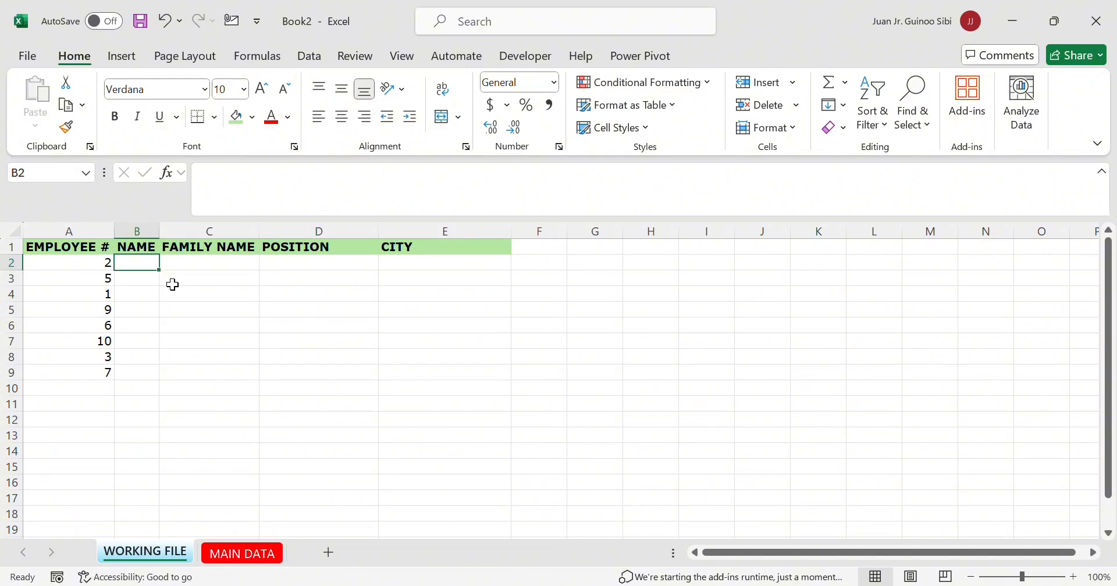
Copy employee 2's name, family name, position and city from MAIN DATA into WORKING FILE row 2
left_click(246, 551)
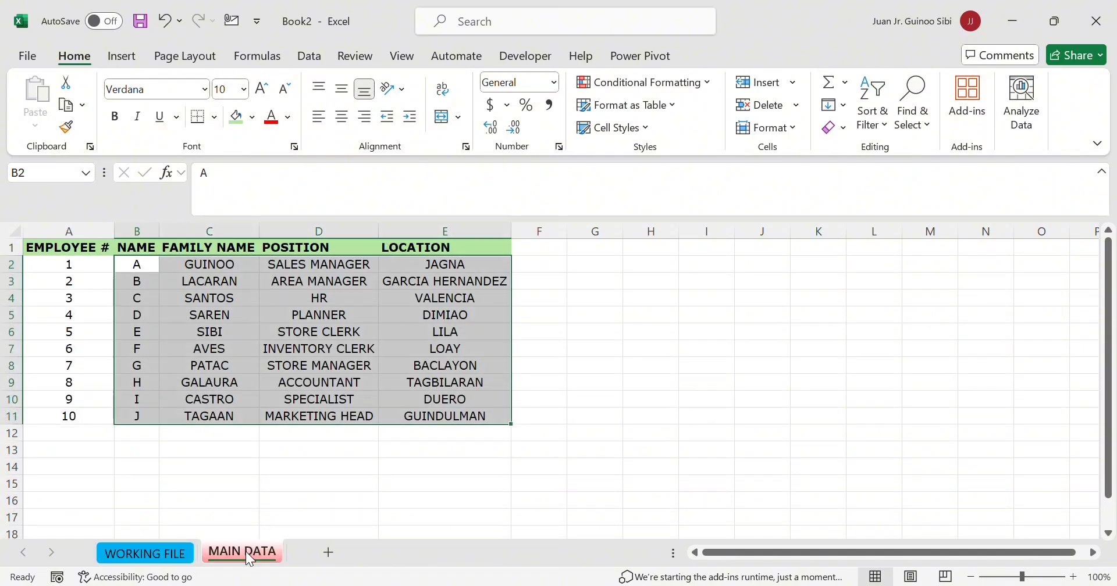
left_click(95, 298)
key("Up")
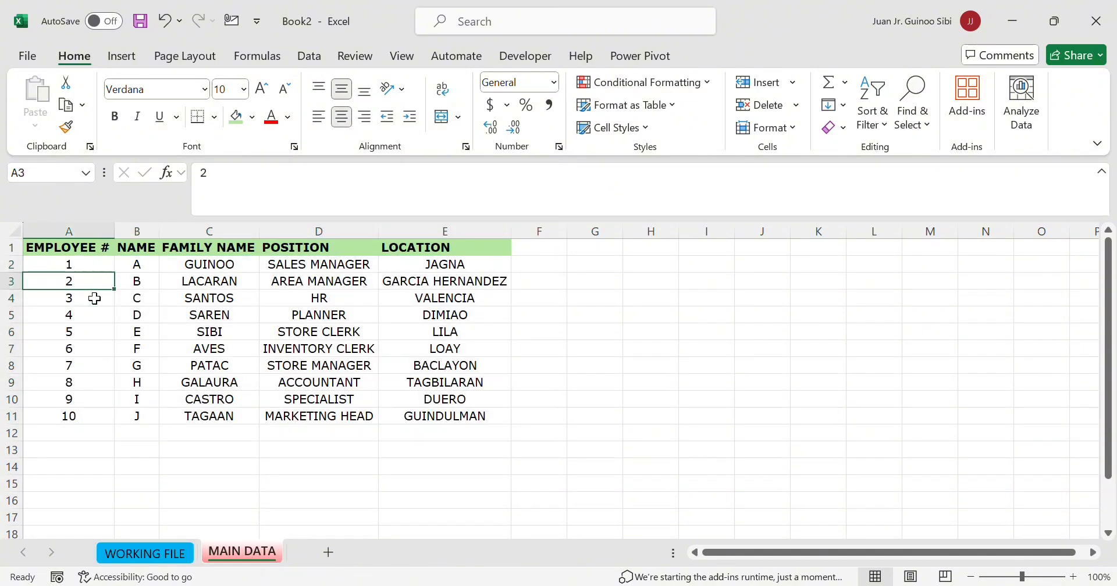
key("Up")
key("Down")
key("Right")
key("shift+Right")
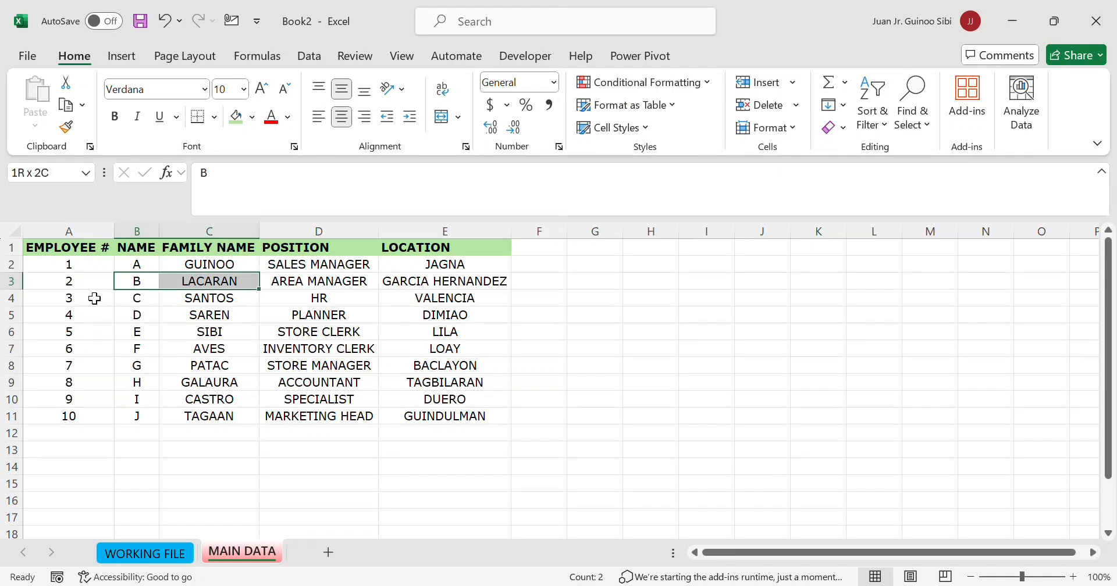
key("shift+Right")
key("shift+Right")
key("ctrl+c")
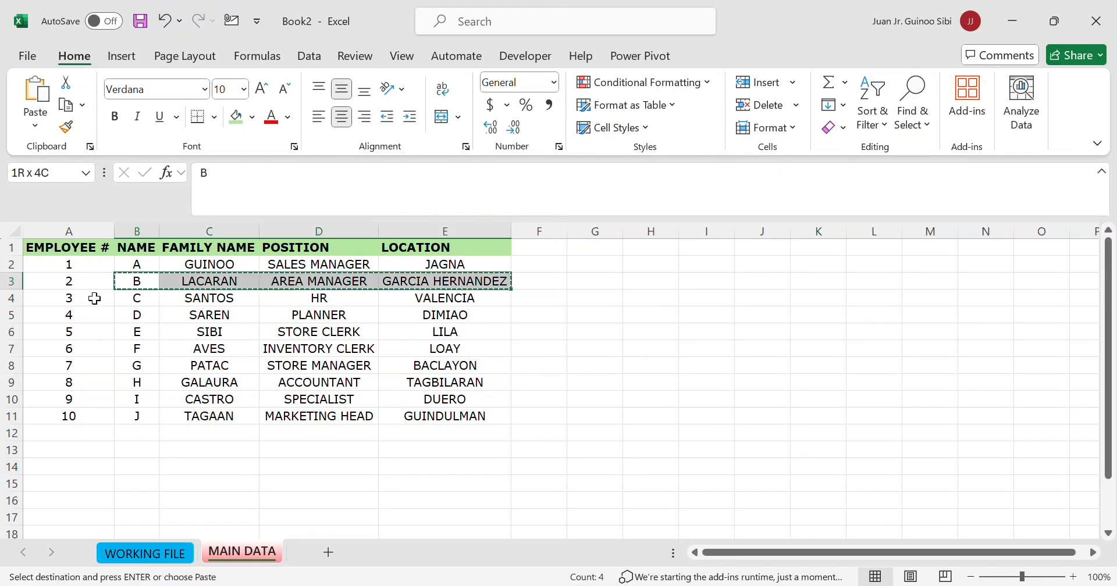
left_click(157, 551)
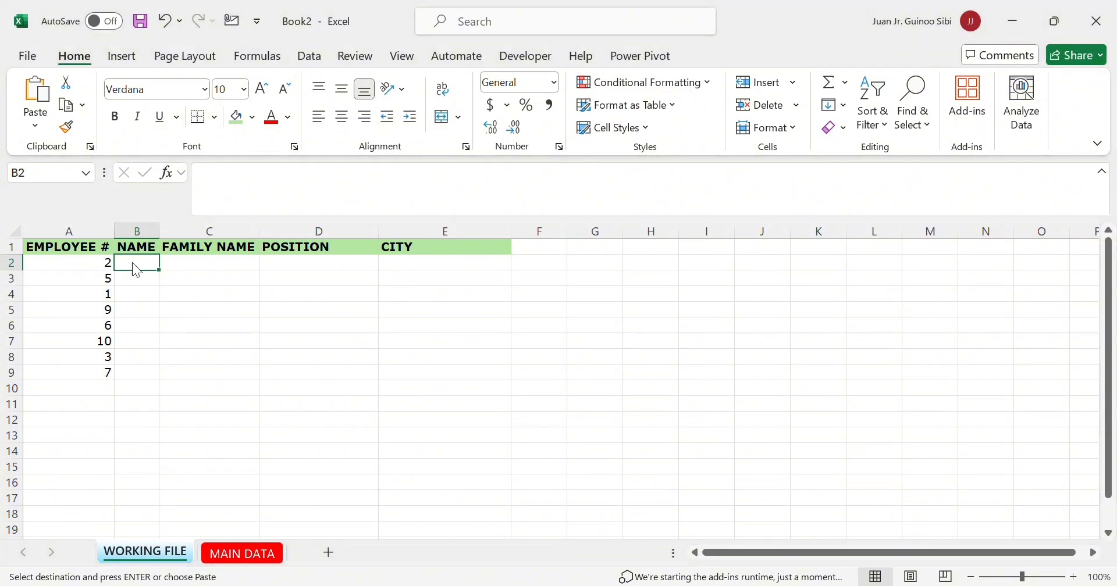
key("ctrl+v")
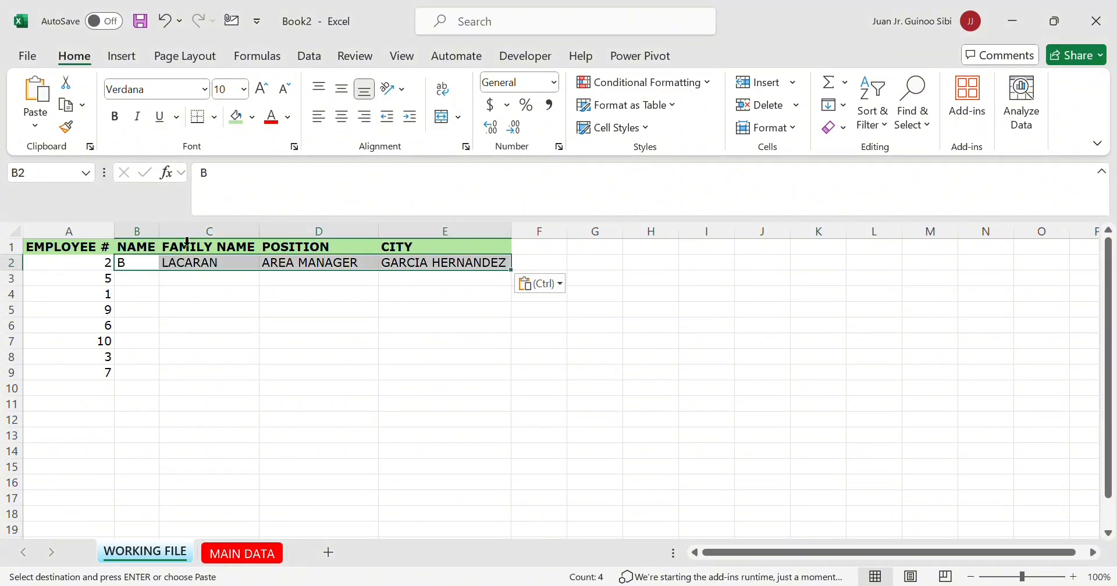
Copy employee 5's details from MAIN DATA into WORKING FILE row 3
left_click(133, 278)
left_click(235, 551)
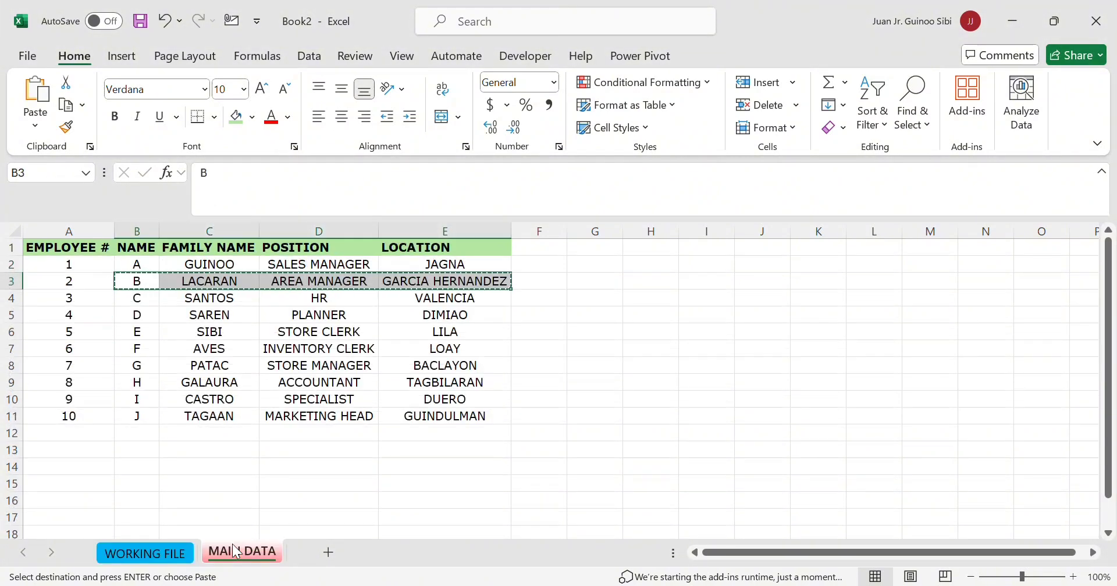
key("Left")
key("Down")
key("Down")
key("Down")
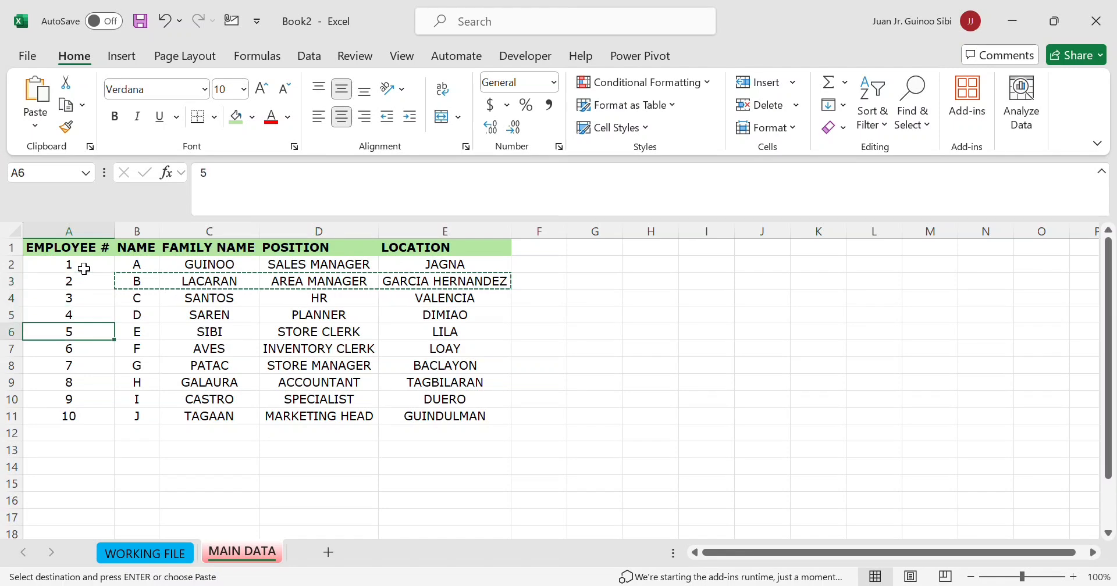
key("Right")
key("shift+Right")
key("shift+Right")
key("shift+Right")
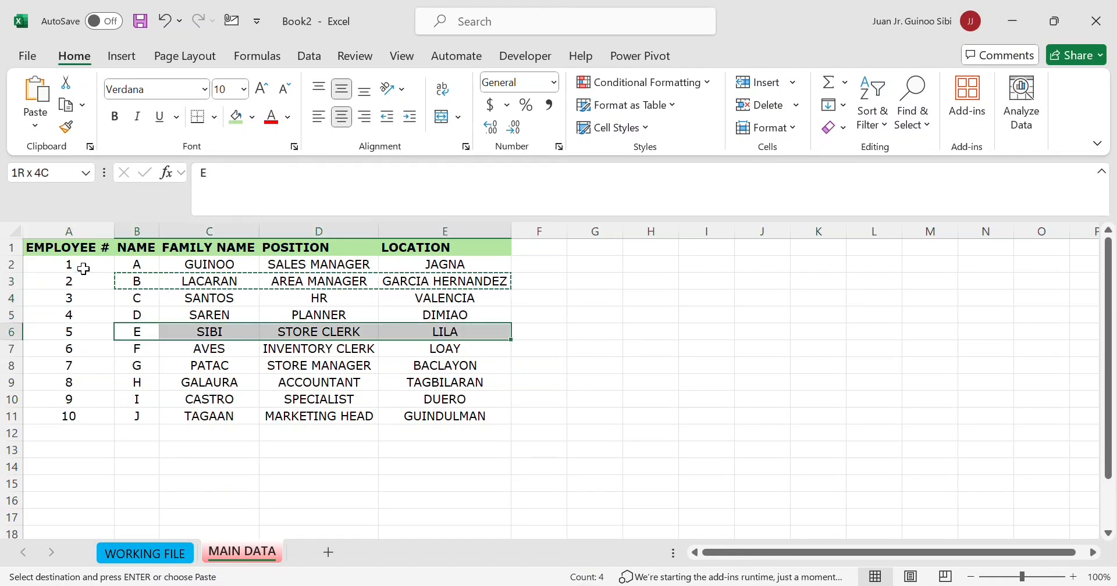
key("ctrl+c")
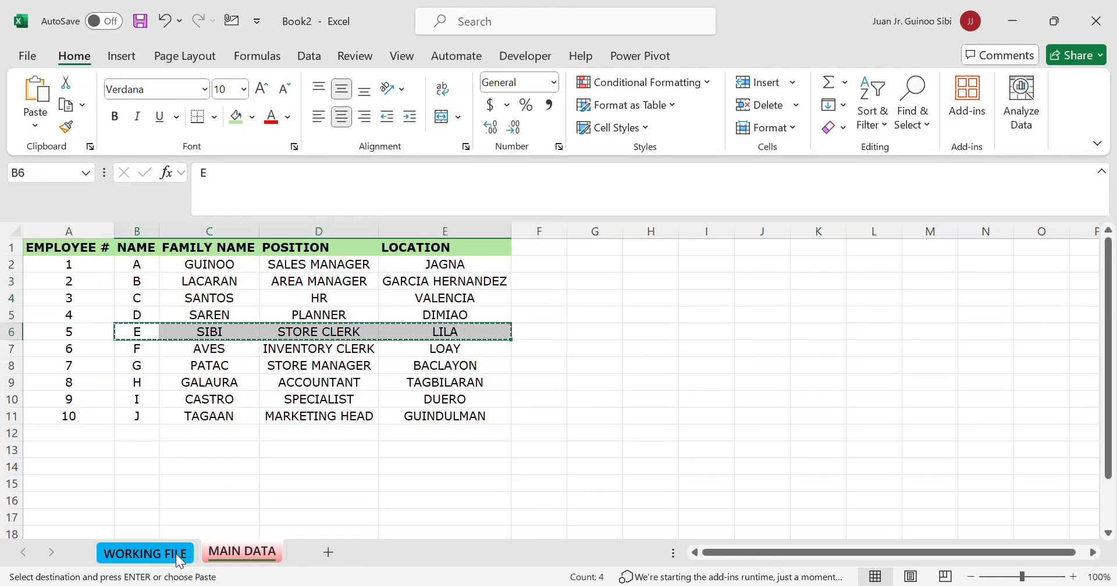
left_click(189, 556)
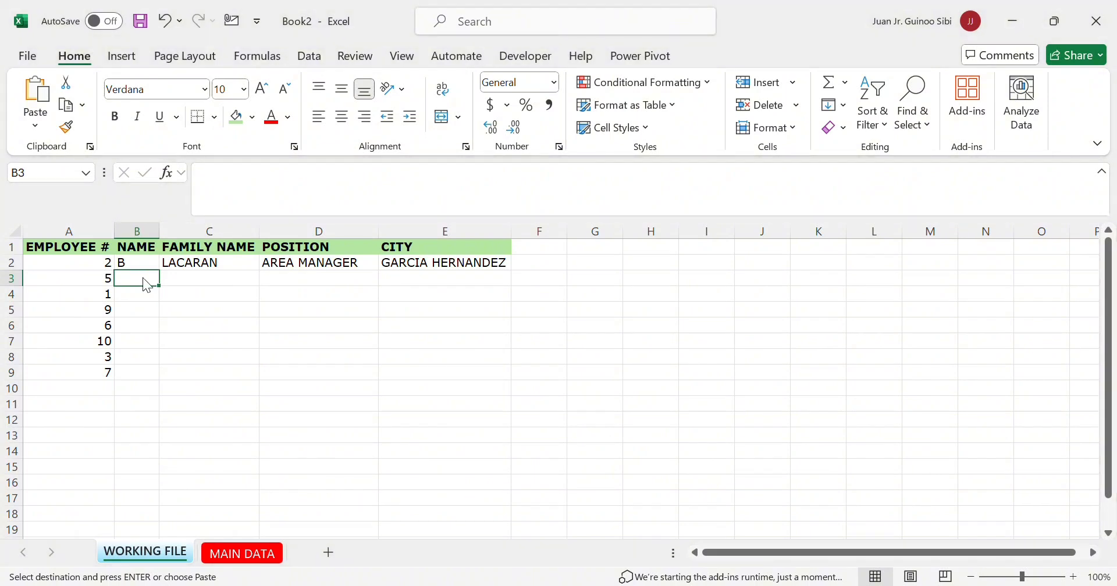
key("ctrl+v")
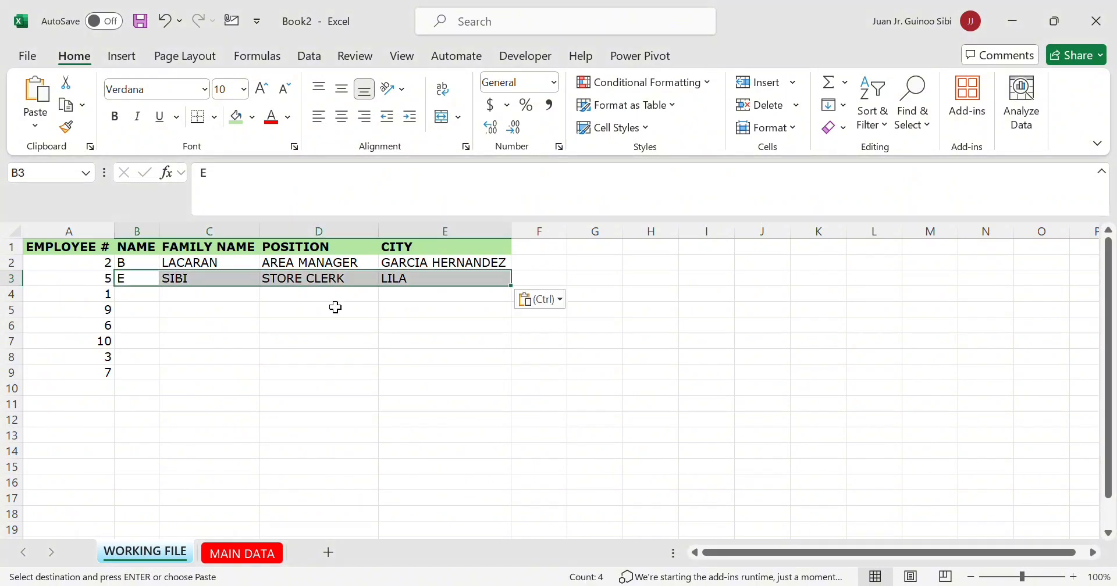
left_click(337, 295)
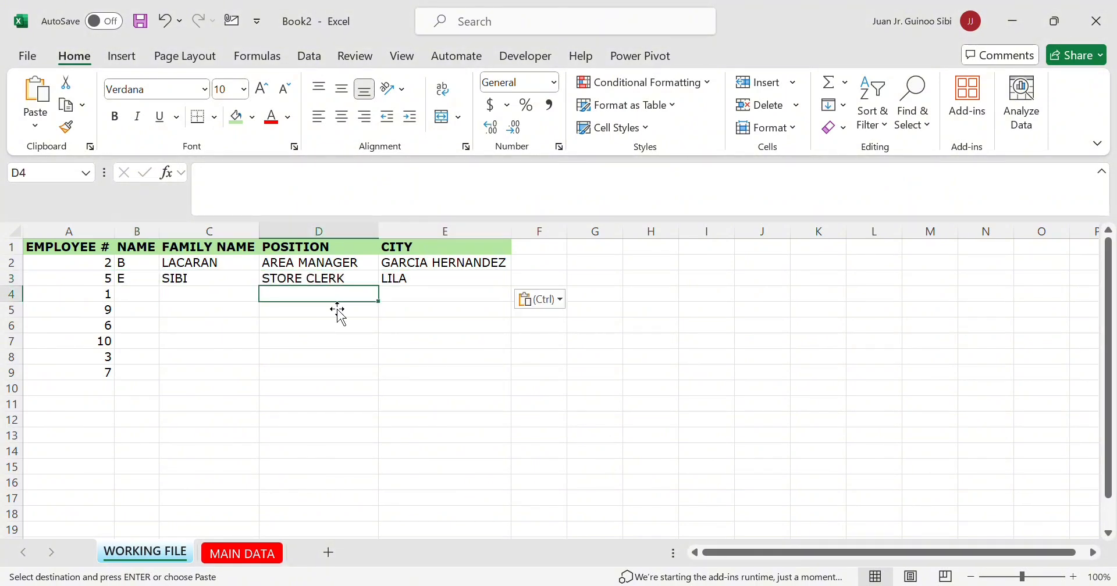
Clear the pasted family names, positions and cities in C2:E3
key("Up")
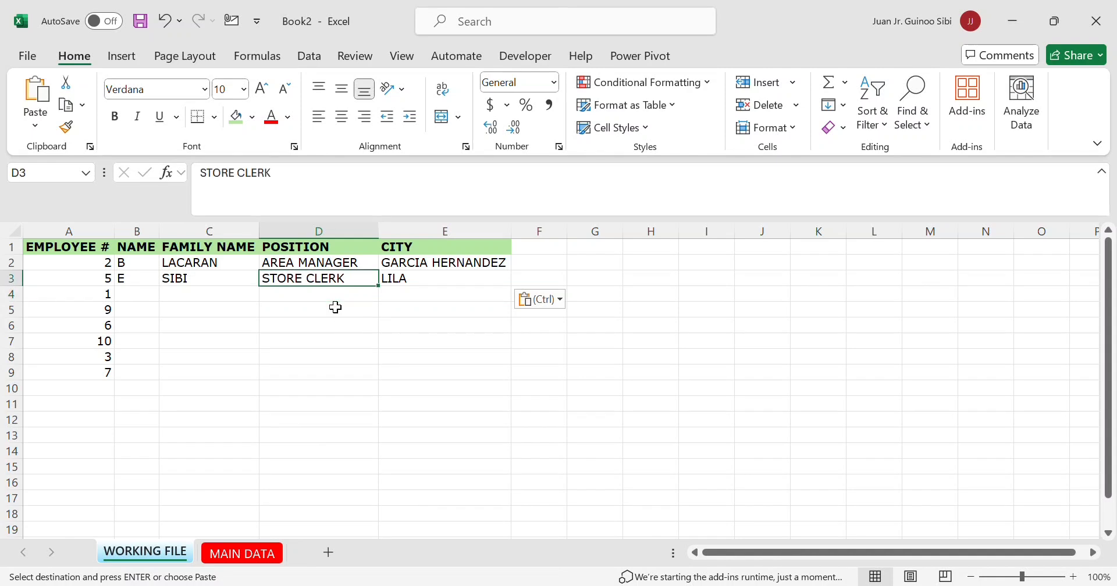
key("Up")
key("Left")
key("shift+Right")
key("shift+Right")
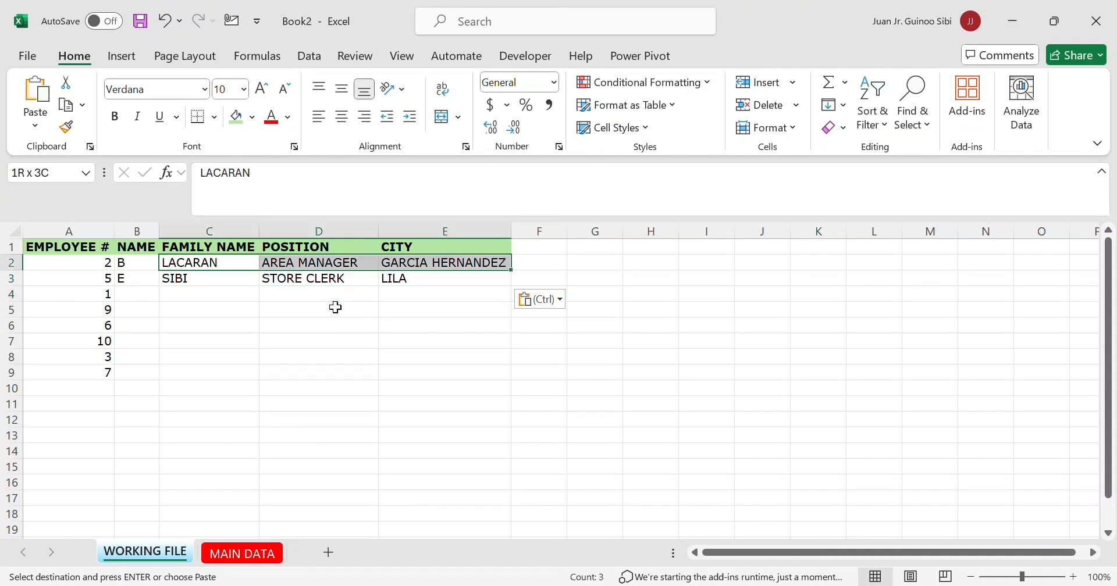
key("shift+Down")
key("Delete")
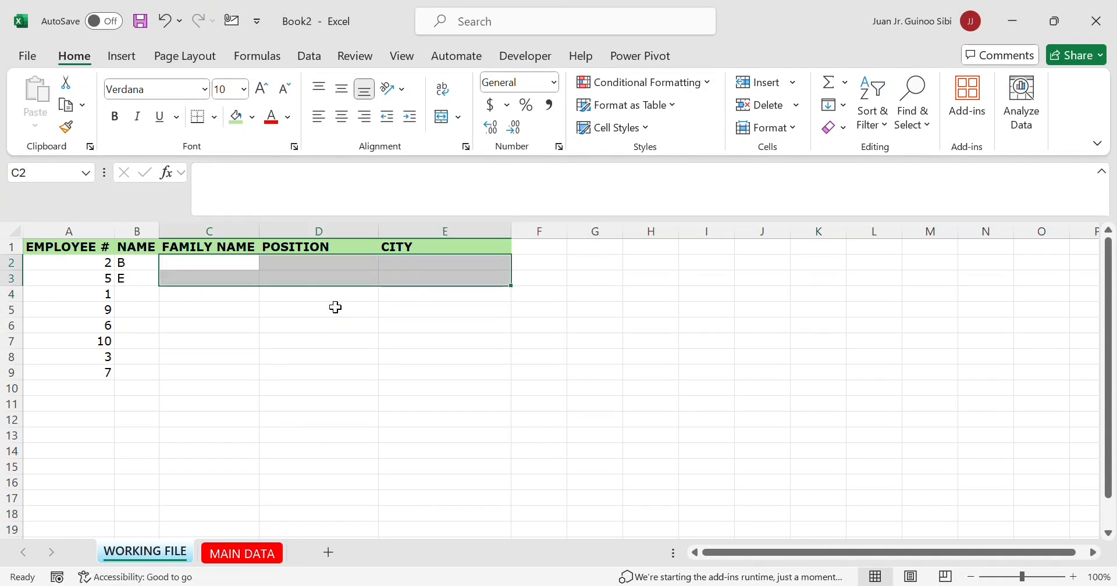
key("Down")
key("Up")
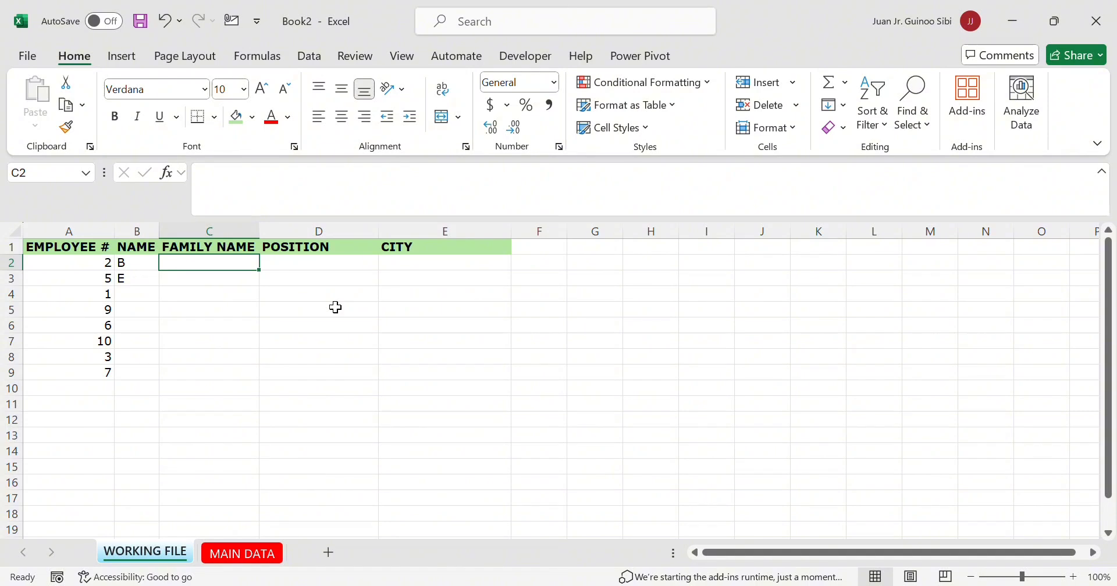
Clear the pasted names in B2:B3 and return to B2
left_click(90, 256)
key("Right")
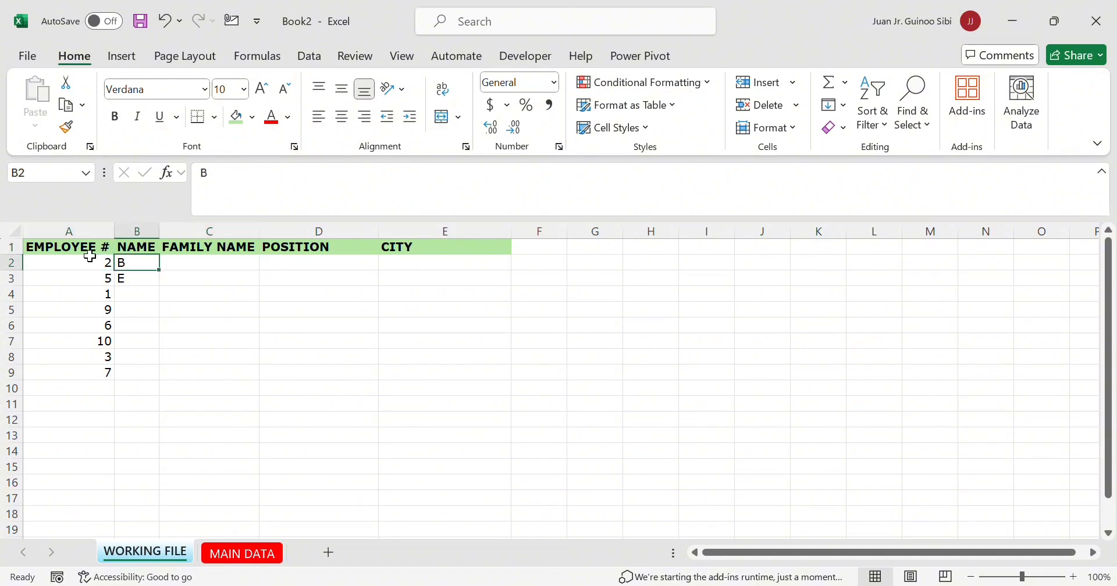
key("shift+Right")
key("shift+Down")
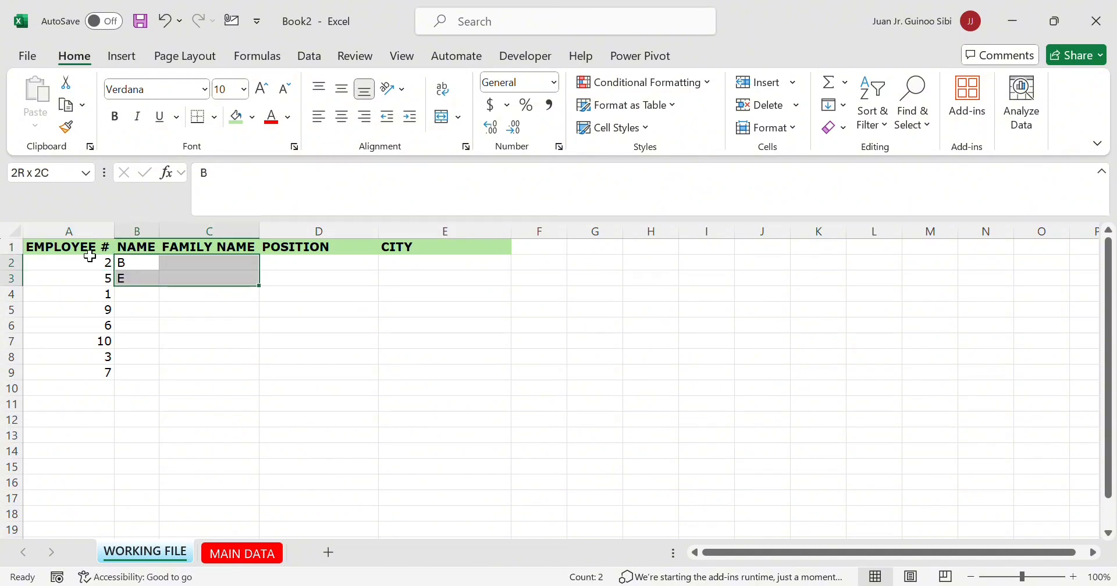
key("Delete")
key("Down")
key("Up")
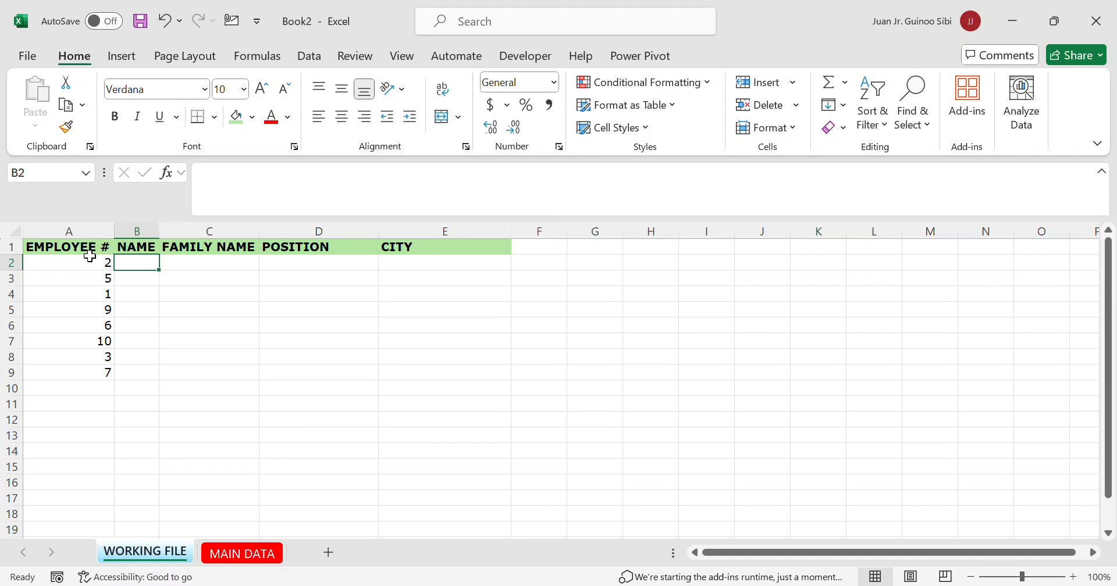
Enter =VLOOKUP($A2,'MAIN DATA'!A:B,2,0) in B2 so it returns B for employee 2
type("=")
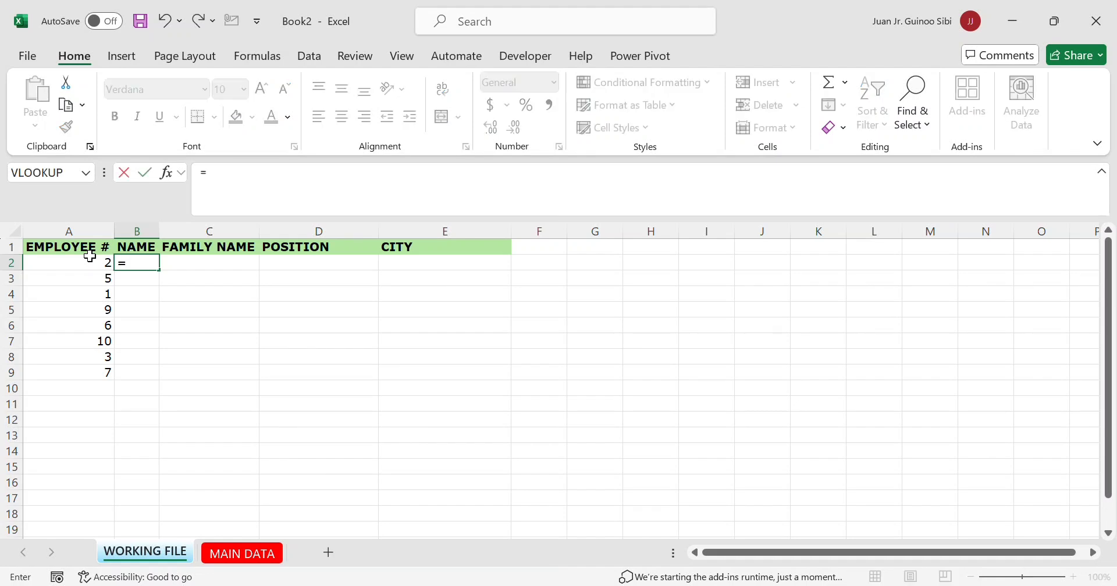
type("VLO")
type("OKUP")
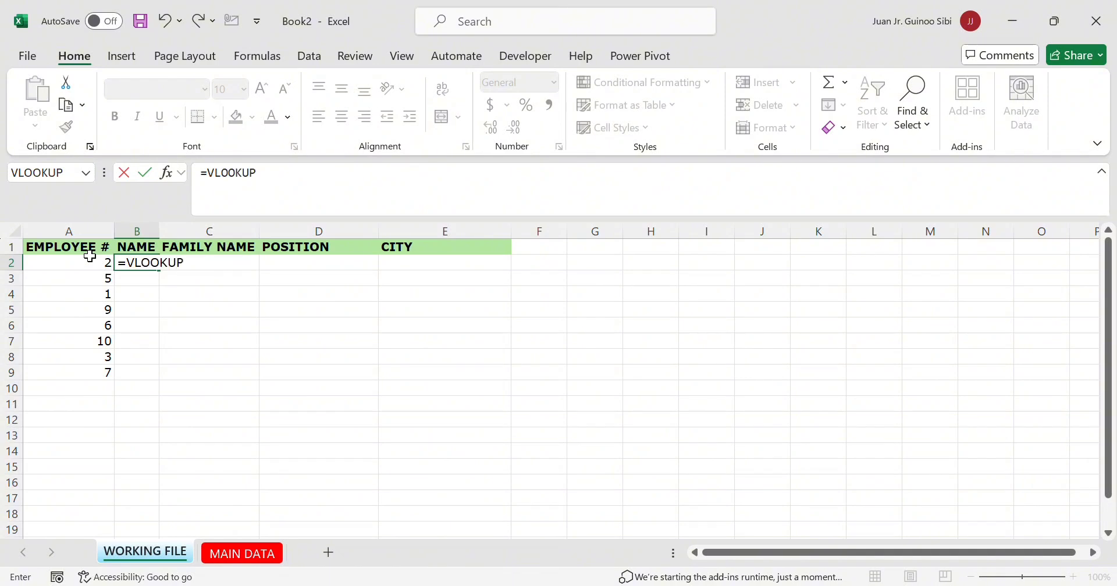
type("(")
left_click(90, 266)
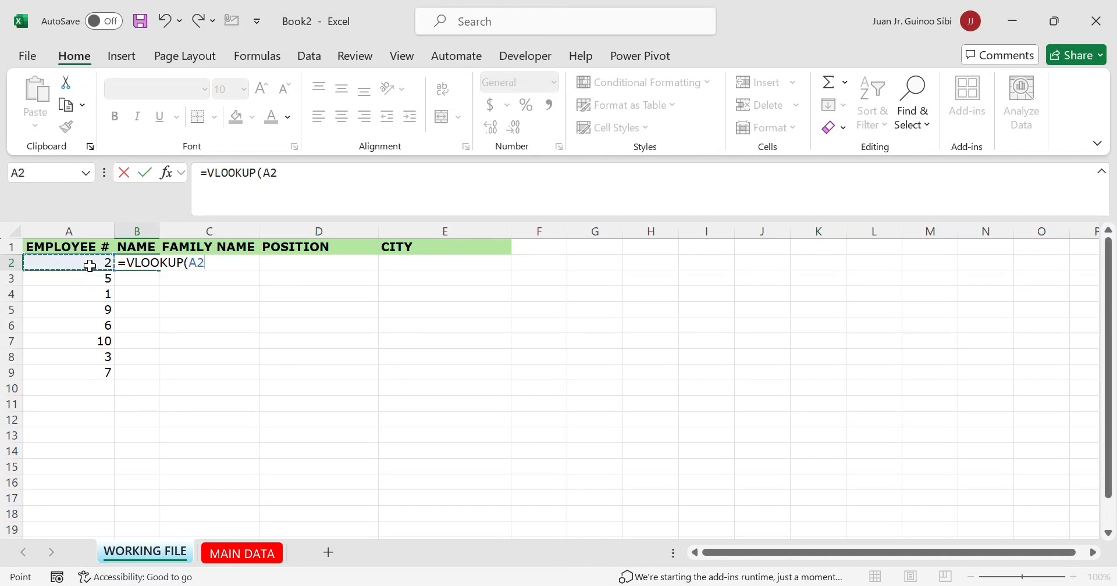
key("F4")
key("F4")
key("F4")
type(",")
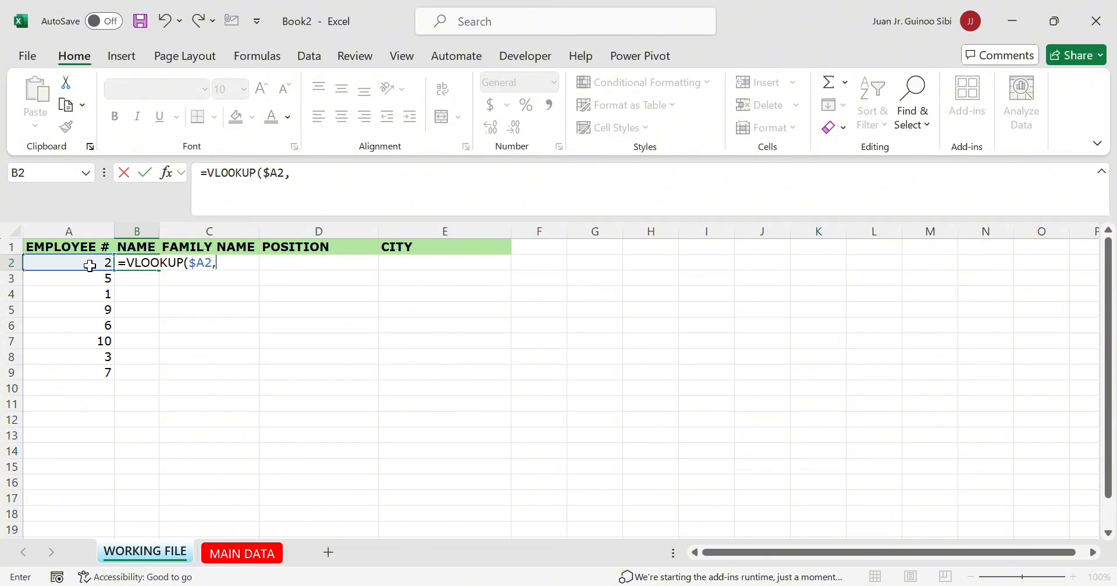
left_click(219, 552)
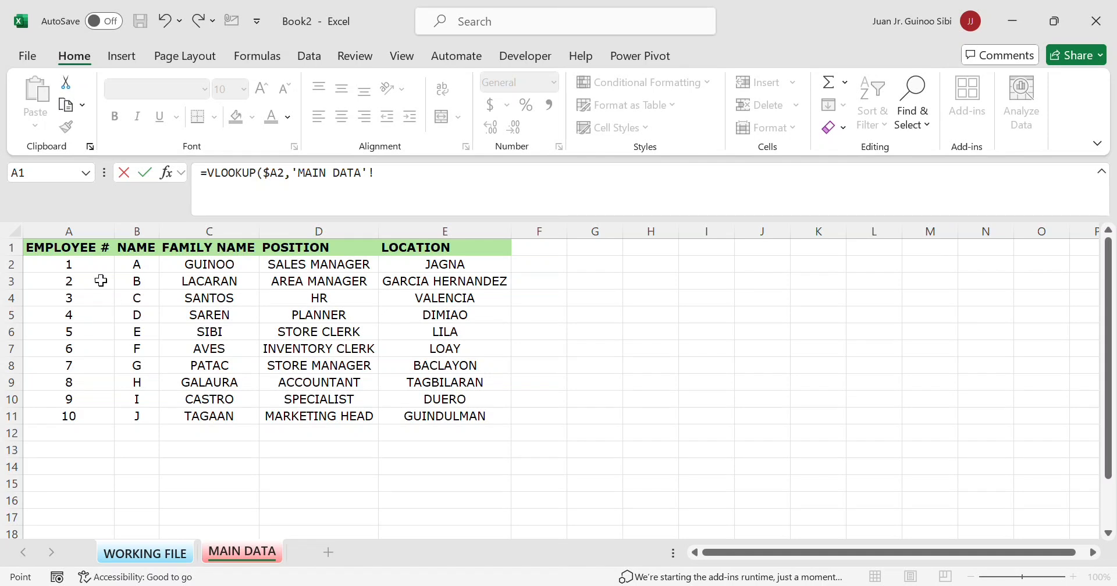
left_click(89, 237)
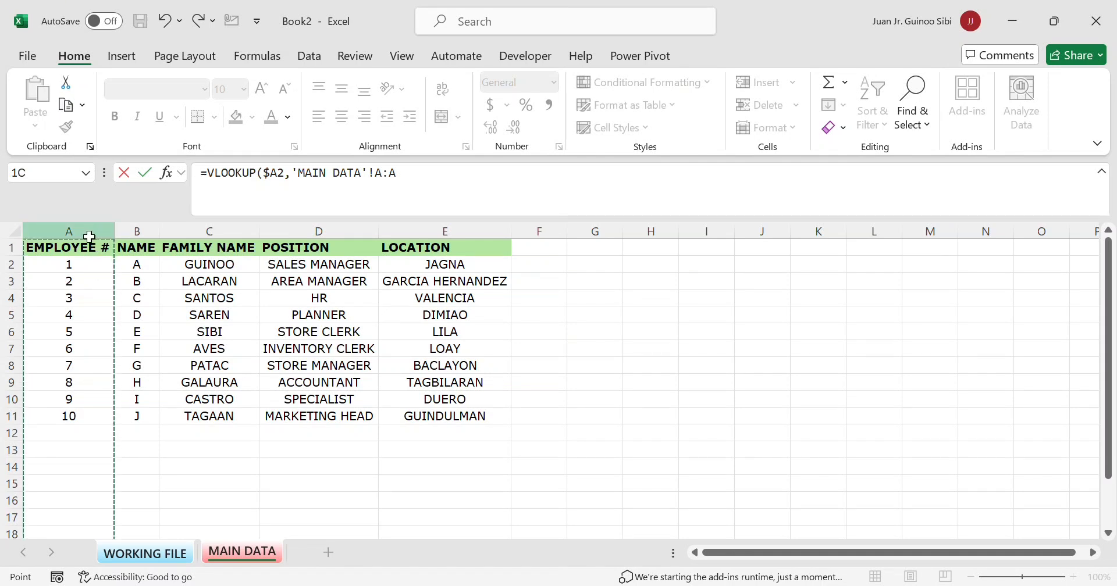
left_click_drag(89, 237, 143, 241)
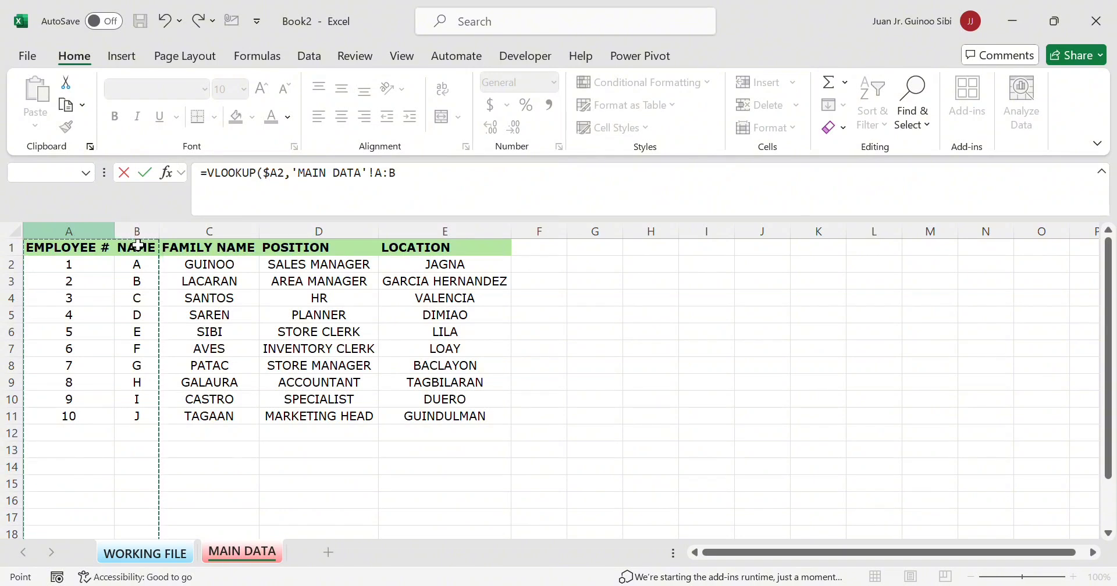
mouse_move(138, 245)
left_mouse_down()
mouse_move(104, 255)
mouse_move(147, 257)
left_mouse_up()
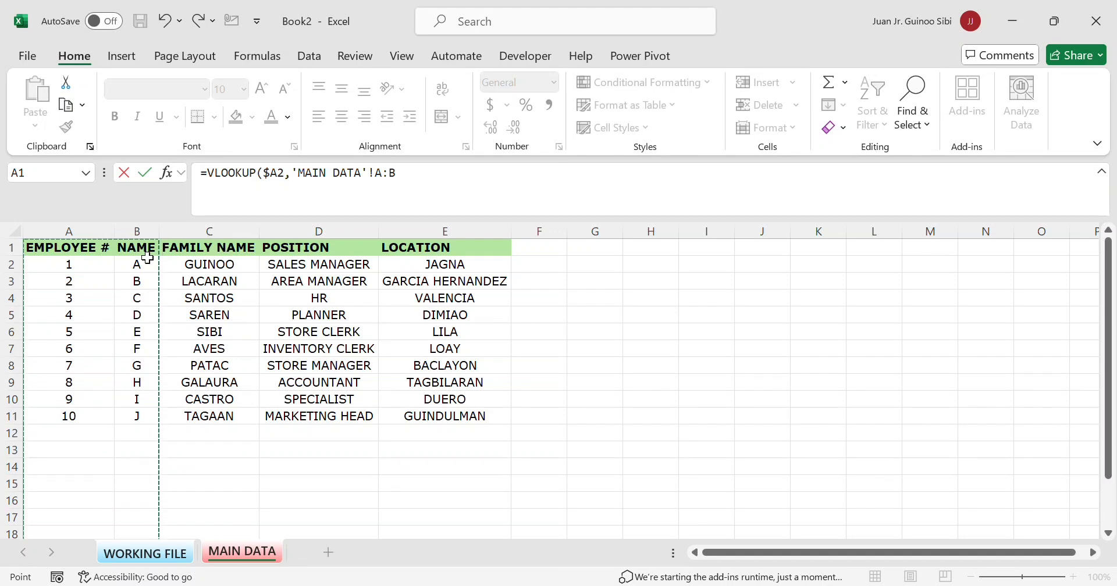
type(",2")
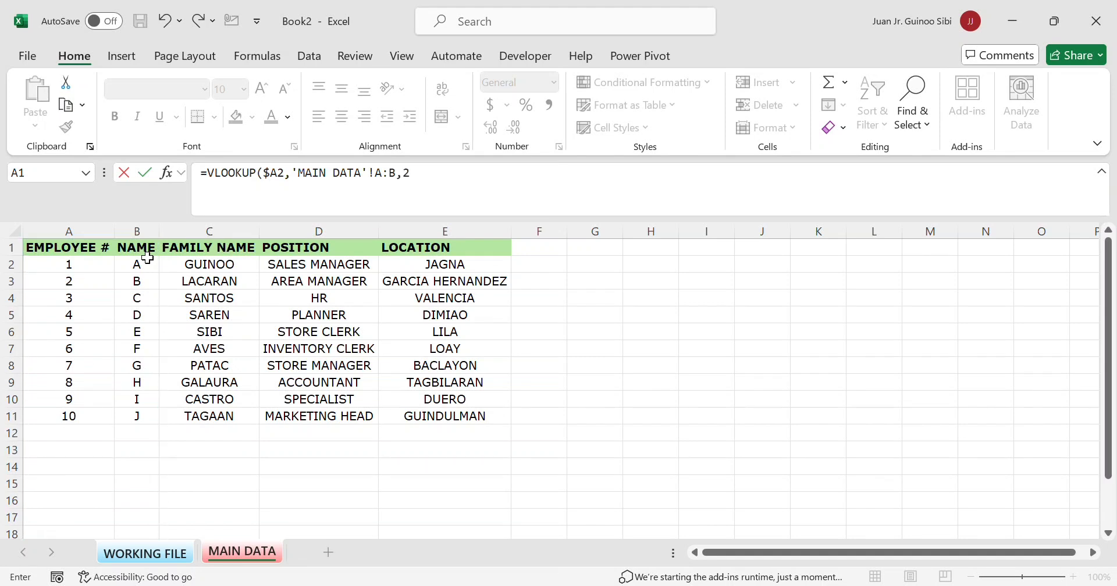
type(",0)")
key("Return")
Copy the B2 NAME lookup into B2:B9, returning B, E, A, I, F, J, C and G
left_click(146, 261)
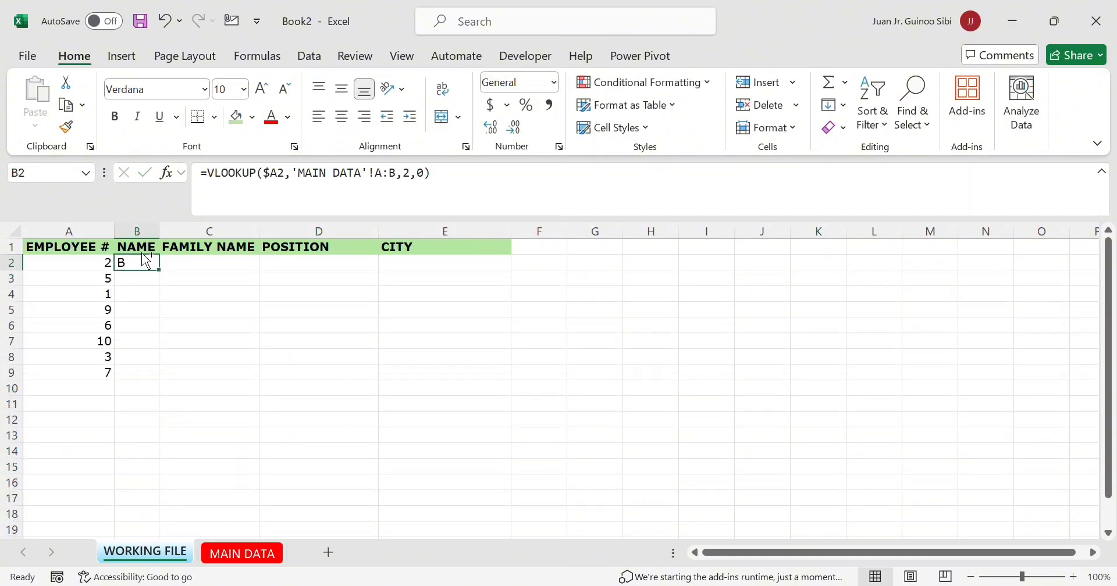
key("ctrl+c")
key("Left")
key("ctrl+Down")
key("Right")
key("ctrl+shift+Up")
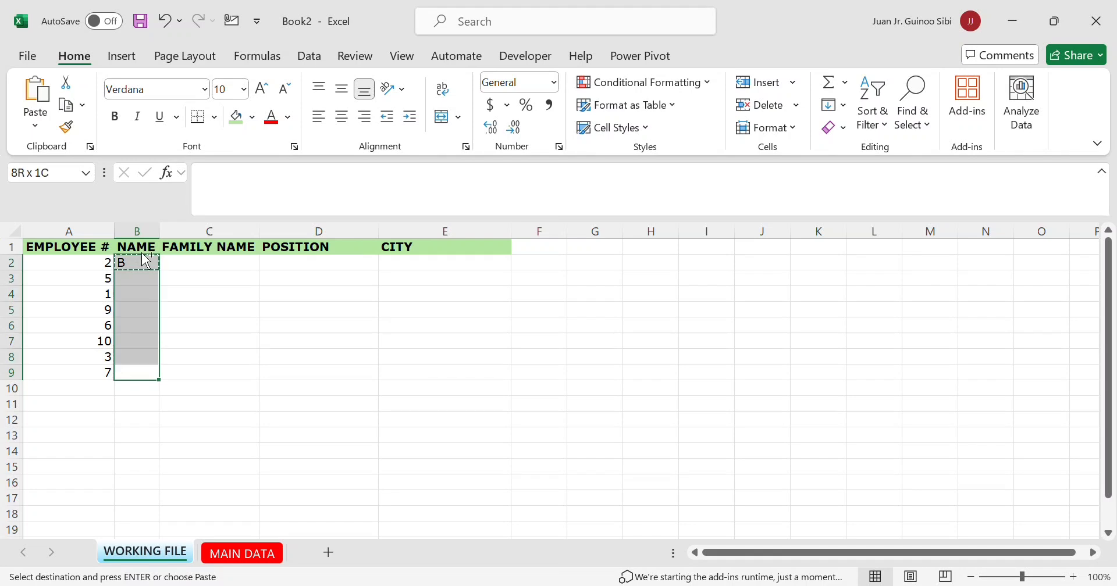
key("ctrl+v")
key("Down")
key("Up")
key("Up")
Review each row's lookup formula in column B, then select the whole column
key("Up")
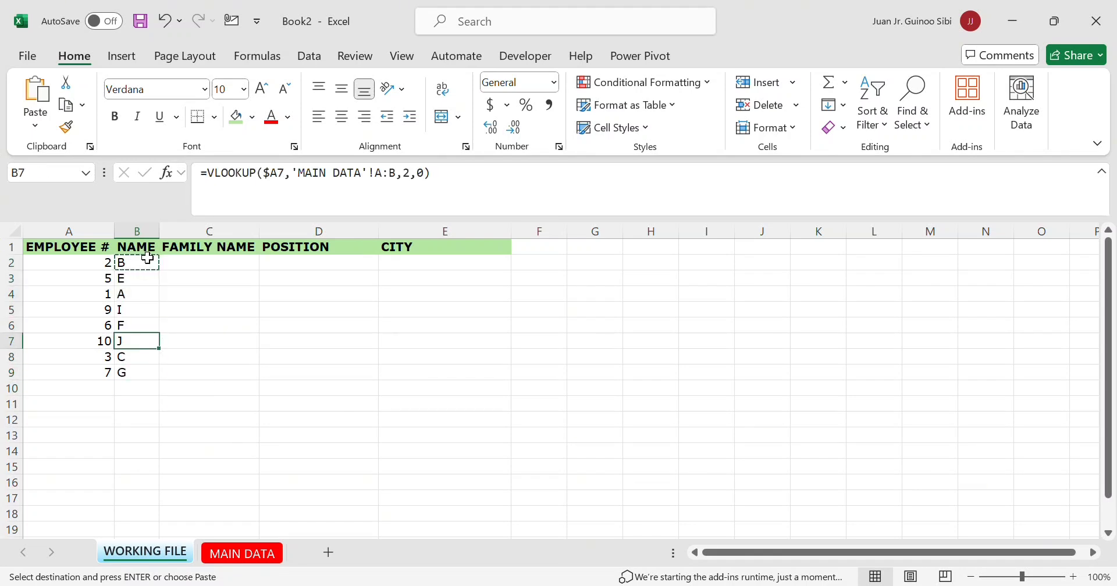
key("Escape")
key("Up")
key("Up")
key("Up")
key("Up")
key("Up")
key("Down")
key("Down")
key("Down")
key("Down")
key("Down")
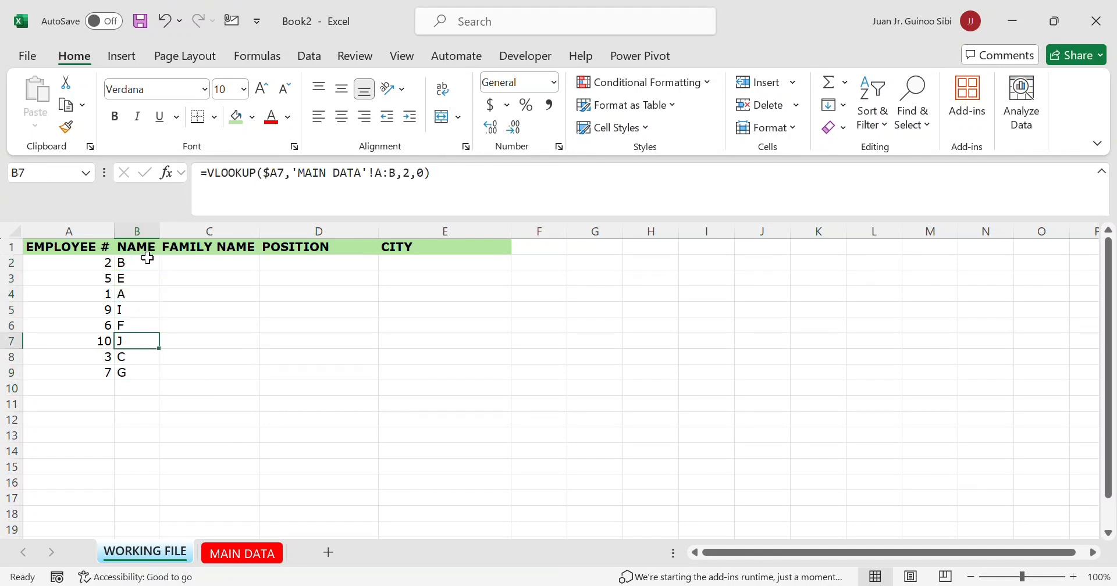
key("Down")
key("Down")
key("Up")
key("Up")
key("Up")
key("Up")
key("Up")
key("Up")
key("Up")
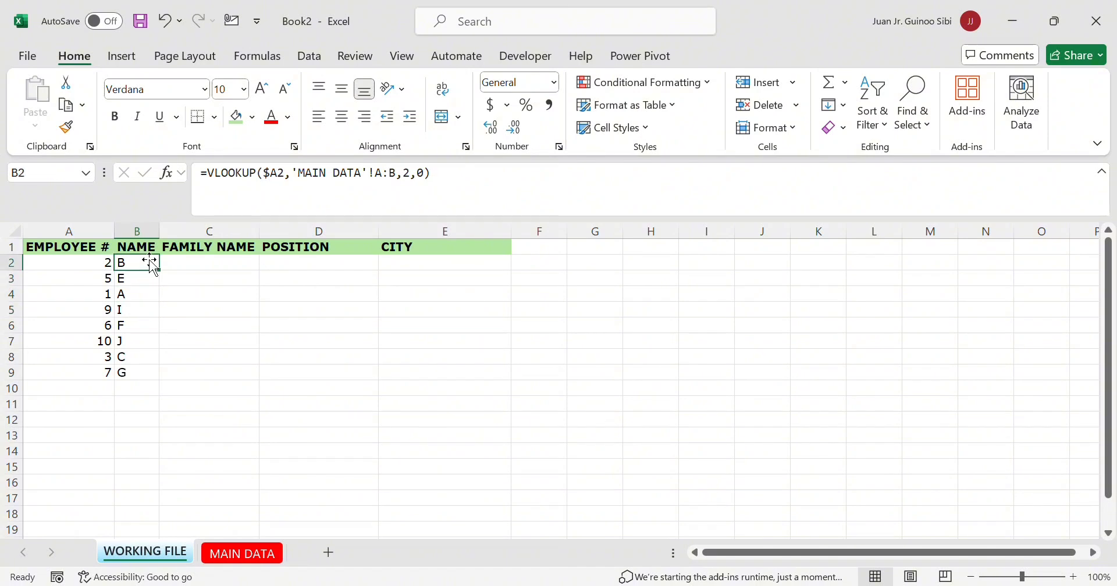
key("Down")
key("Down")
key("Down")
key("Down")
key("Down")
key("Down")
key("Down")
key("Up")
key("Up")
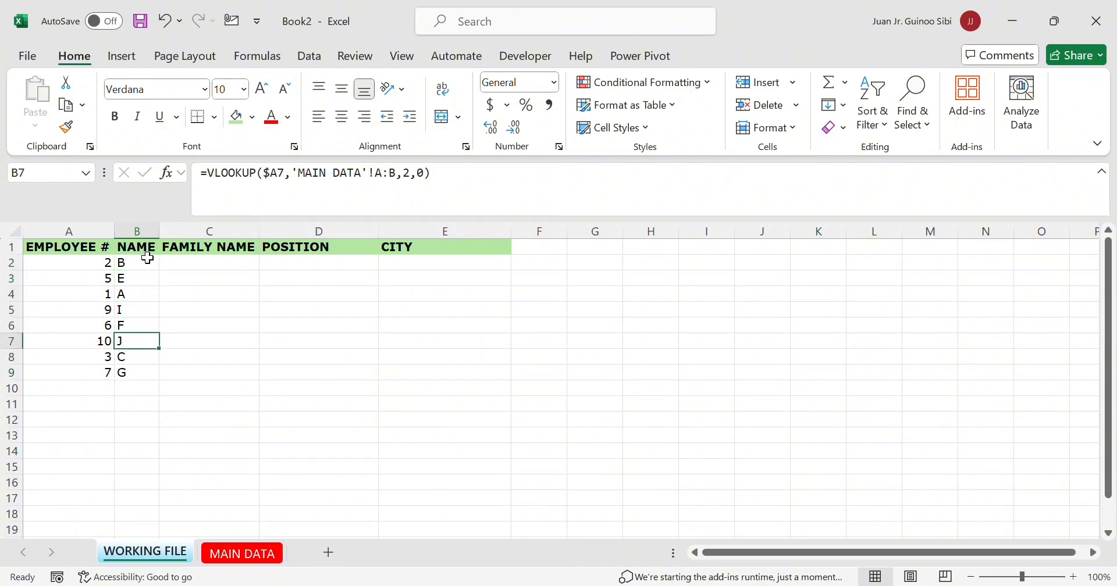
key("Up")
key("Up")
key("Up")
key("Up")
key("Up")
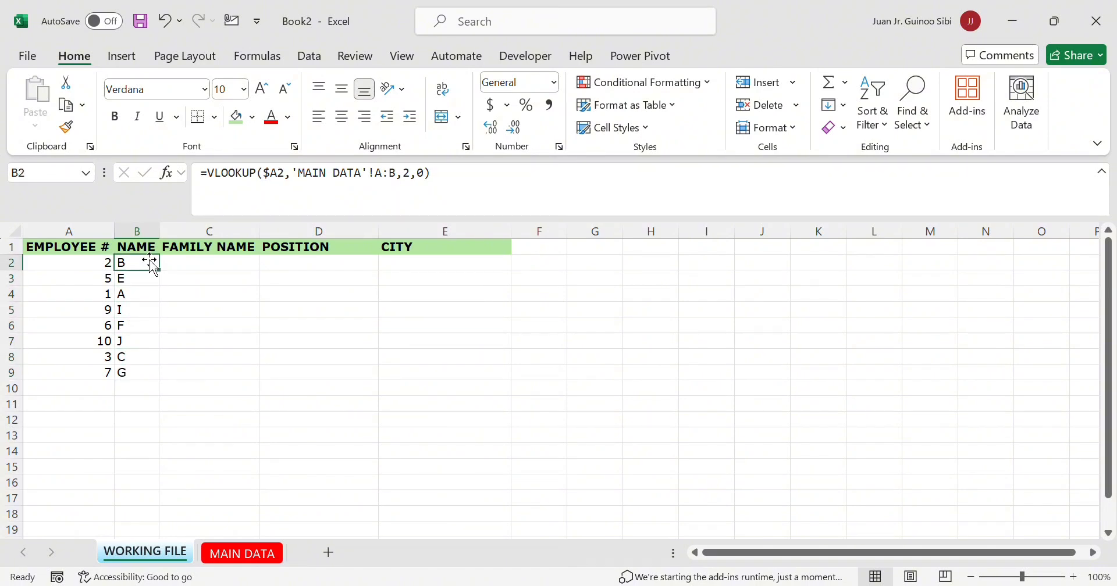
key("Up")
key("ctrl+space")
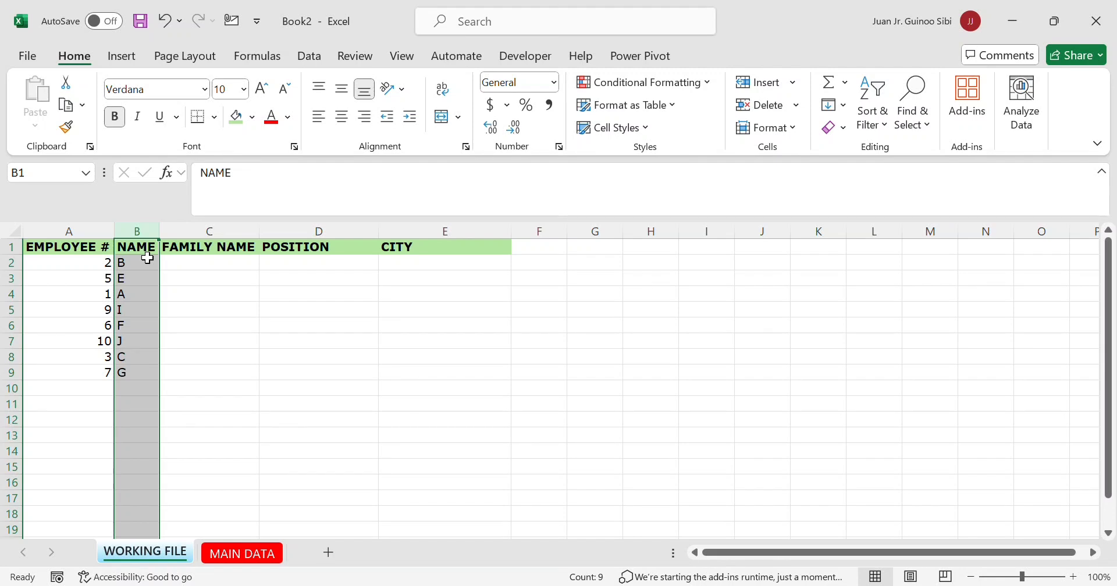
left_click(147, 261)
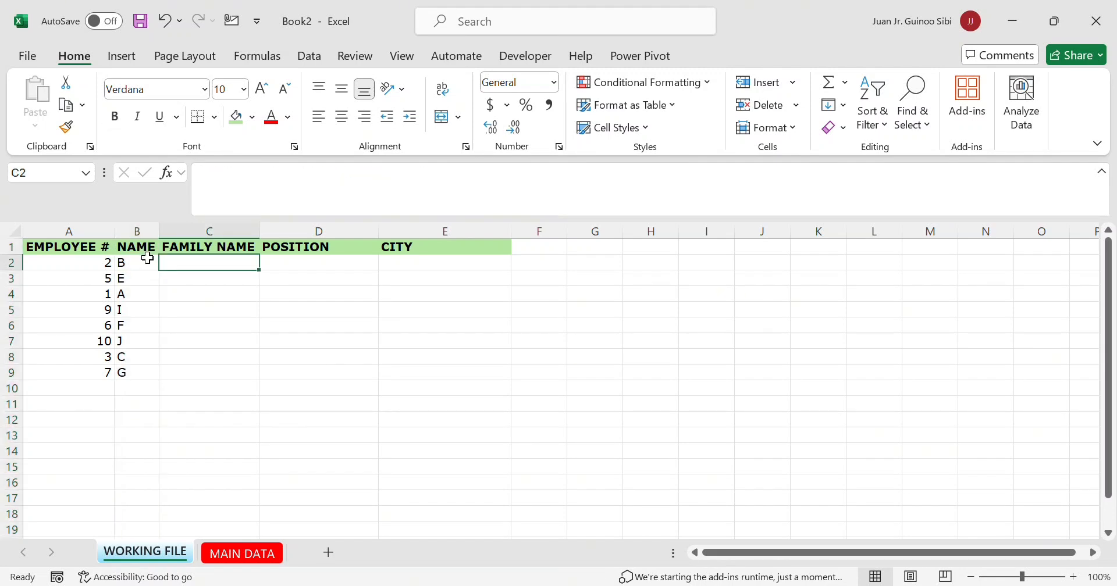
key("shift+Right")
key("shift+Right")
key("shift+Right")
key("Right")
key("shift+Right")
key("shift+Right")
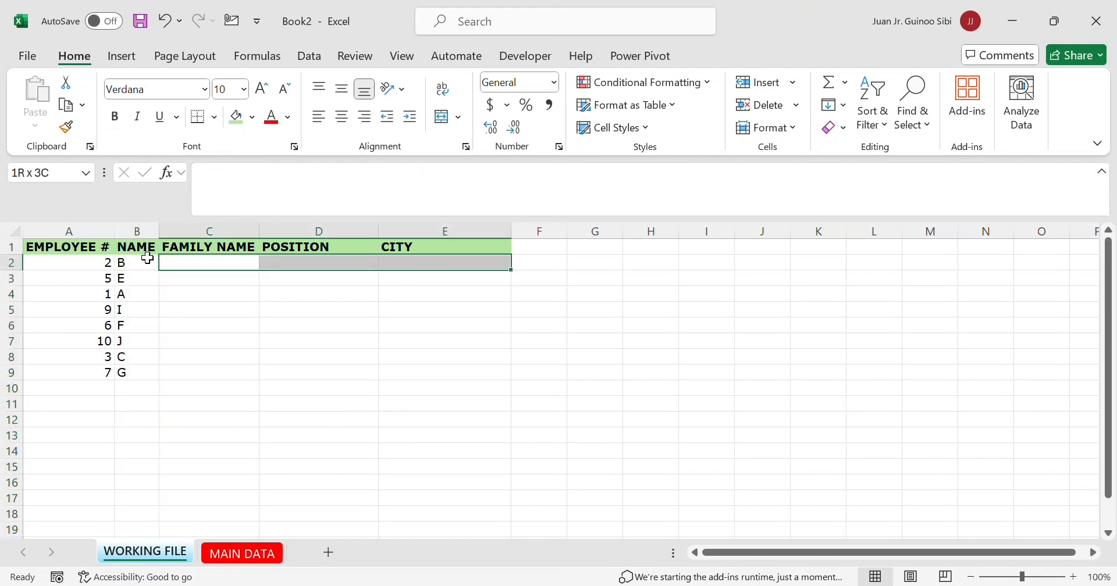
key("ctrl+space")
left_click(148, 258)
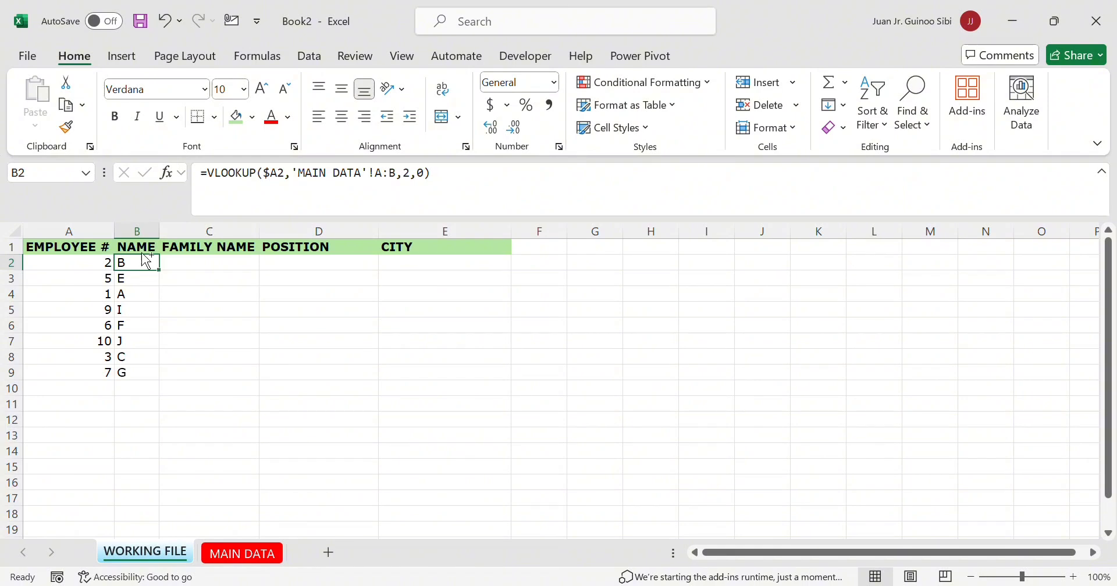
key("ctrl+space")
left_click(148, 259)
key("ctrl+c")
key("Right")
key("ctrl+v")
key("Right")
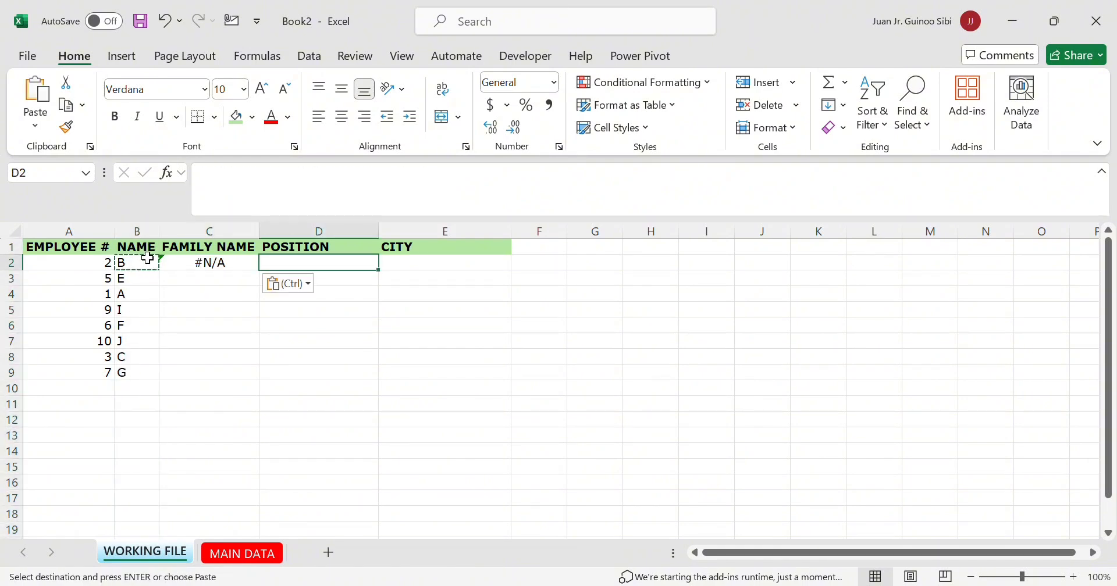
key("Left")
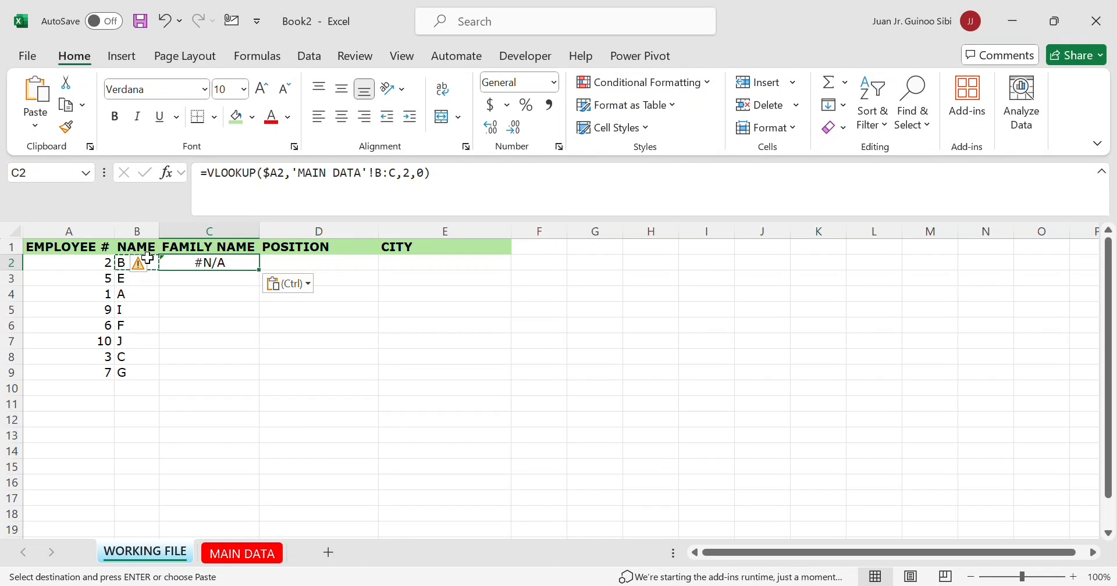
key("Escape")
left_click(150, 261)
key("ctrl+space")
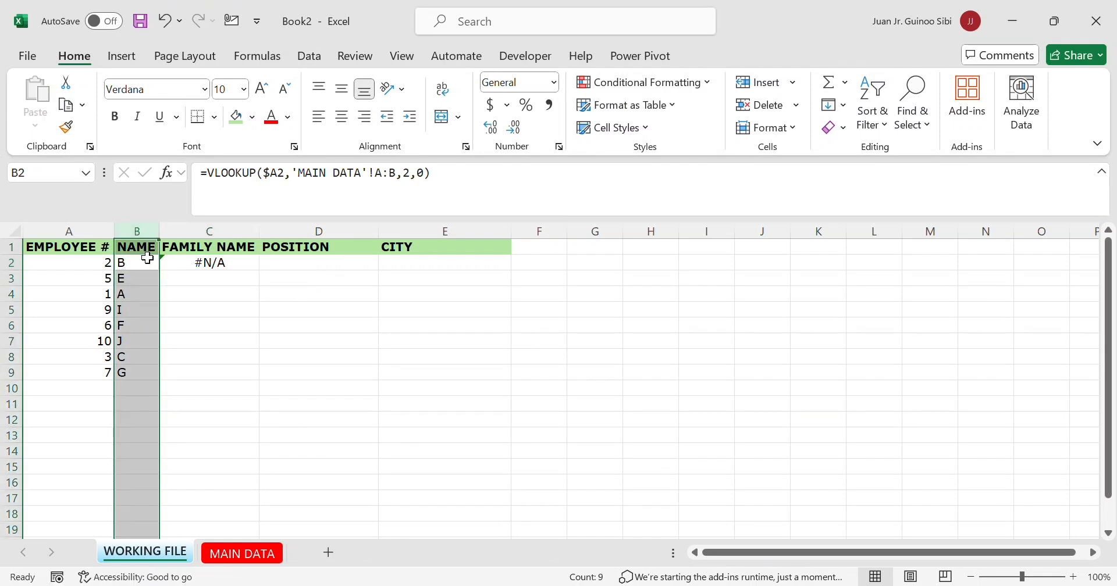
key("Down")
key("Right")
key("Left")
key("Up")
key("Right")
key("shift+Right")
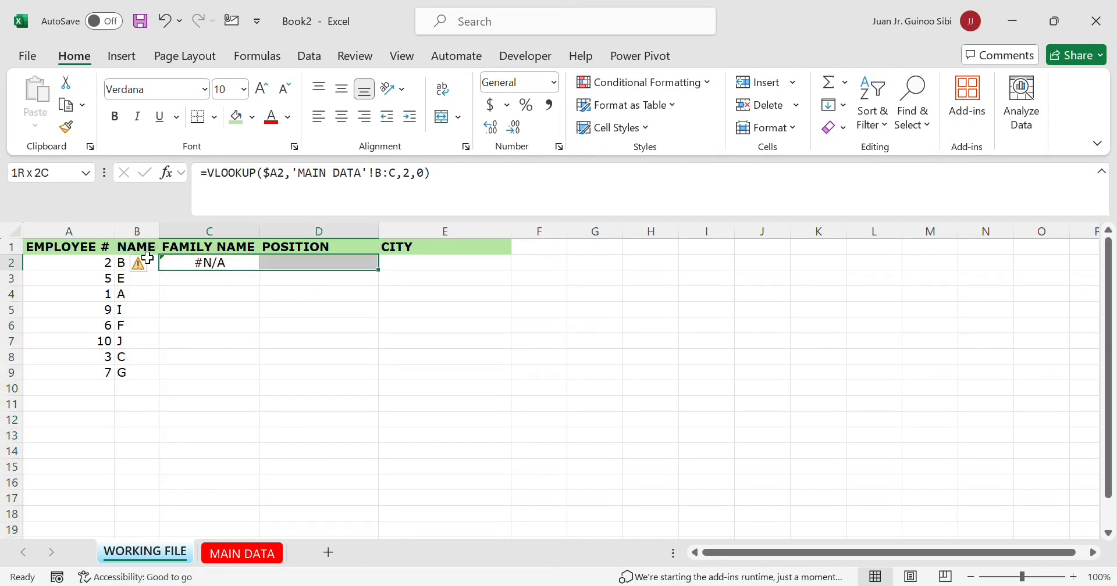
key("shift+Right")
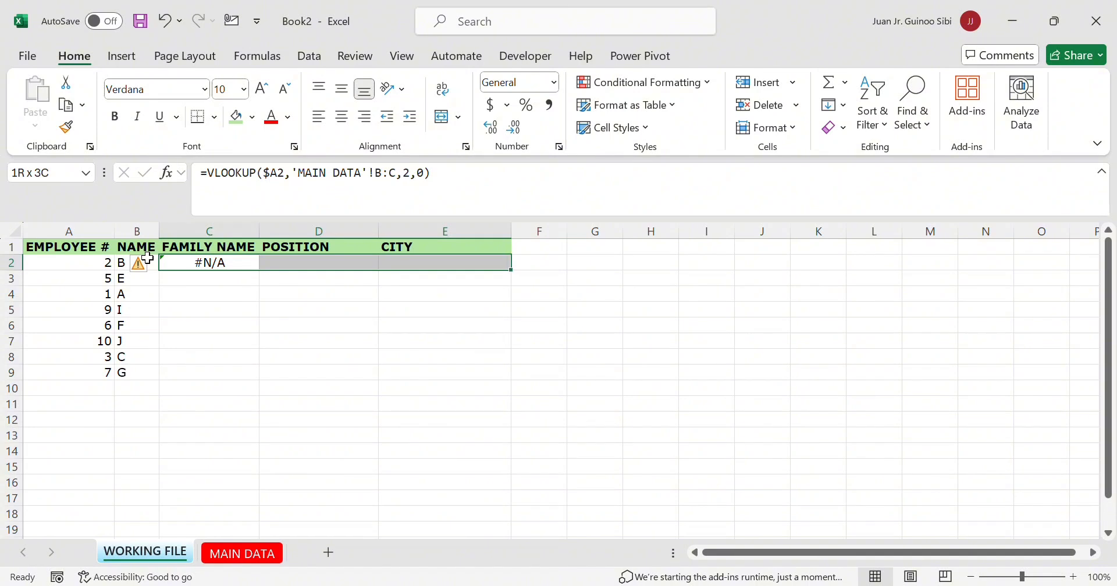
key("Delete")
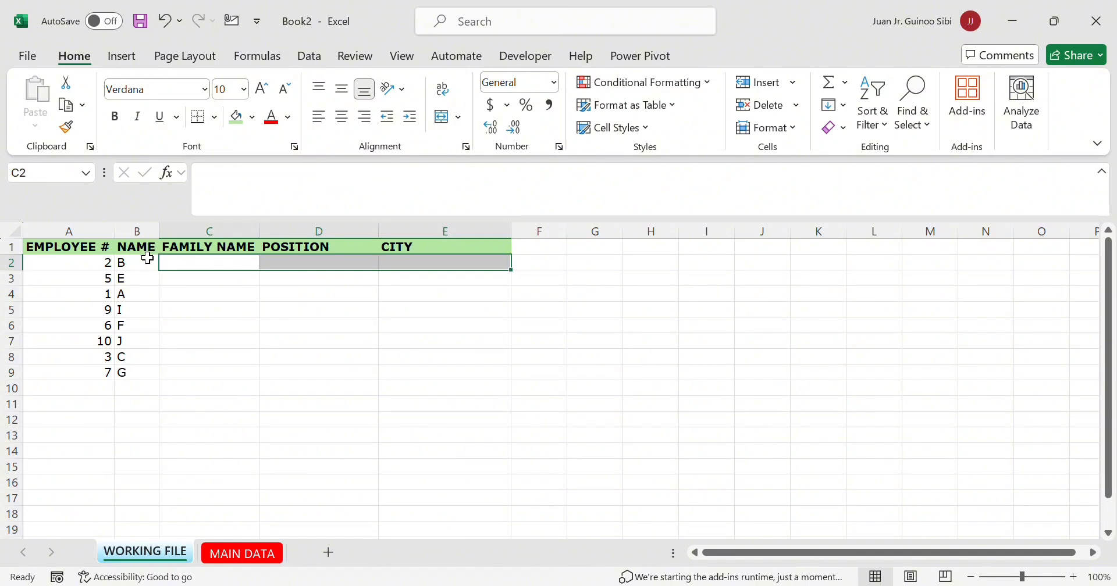
left_click(148, 260)
Delete the NAME lookups in B2:B9 and return to cell B2
key("ctrl+shift+Down")
key("Delete")
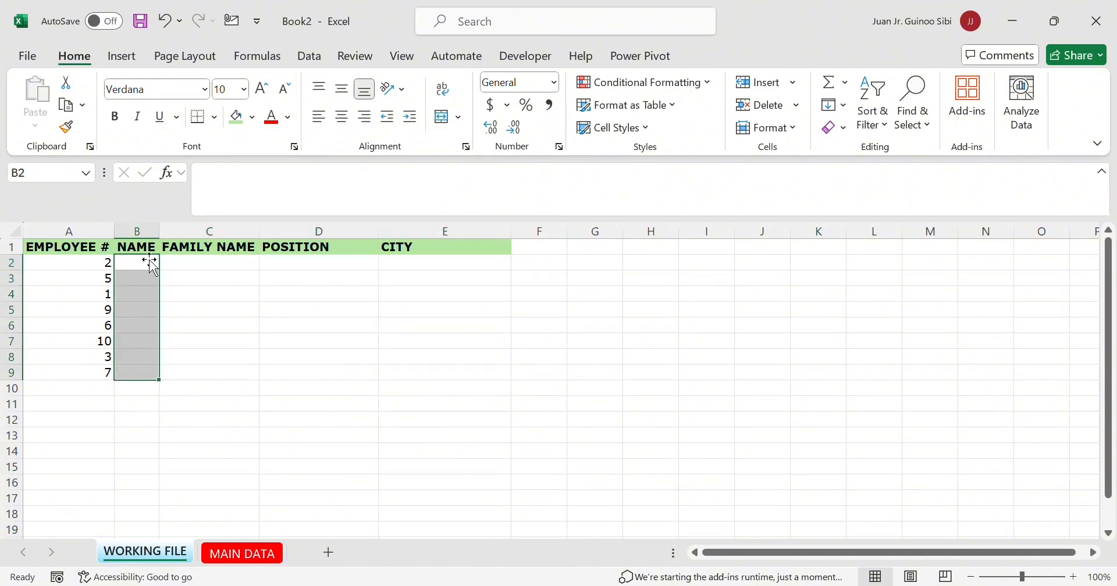
left_click(150, 260)
key("Up")
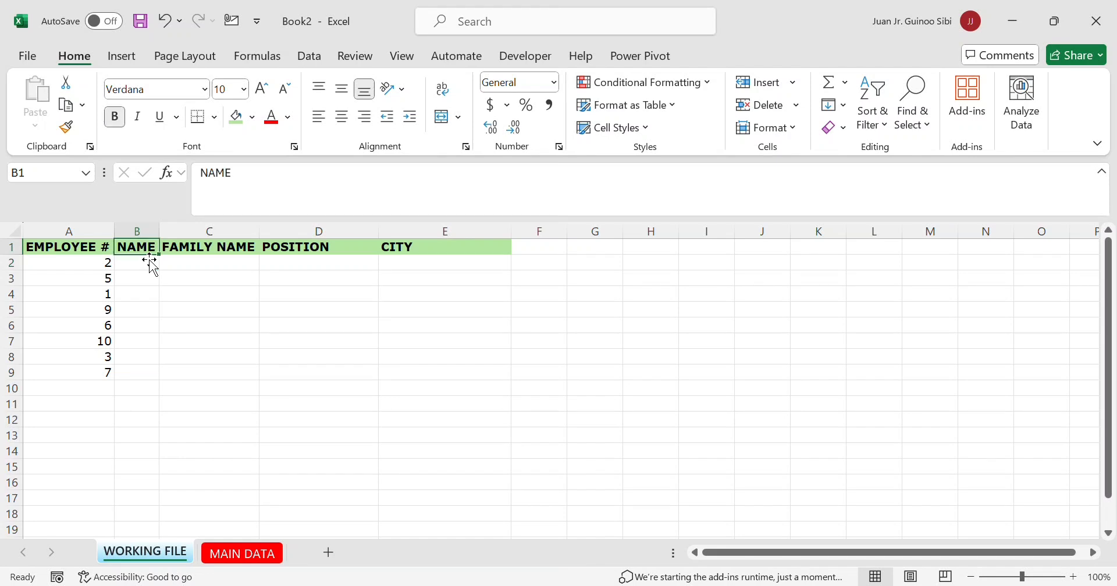
key("Down")
Re-enter =VLOOKUP($A2,'MAIN DATA'!A:B,2,0) in B2, returning B for employee 2
key("F2")
type("=VLOO")
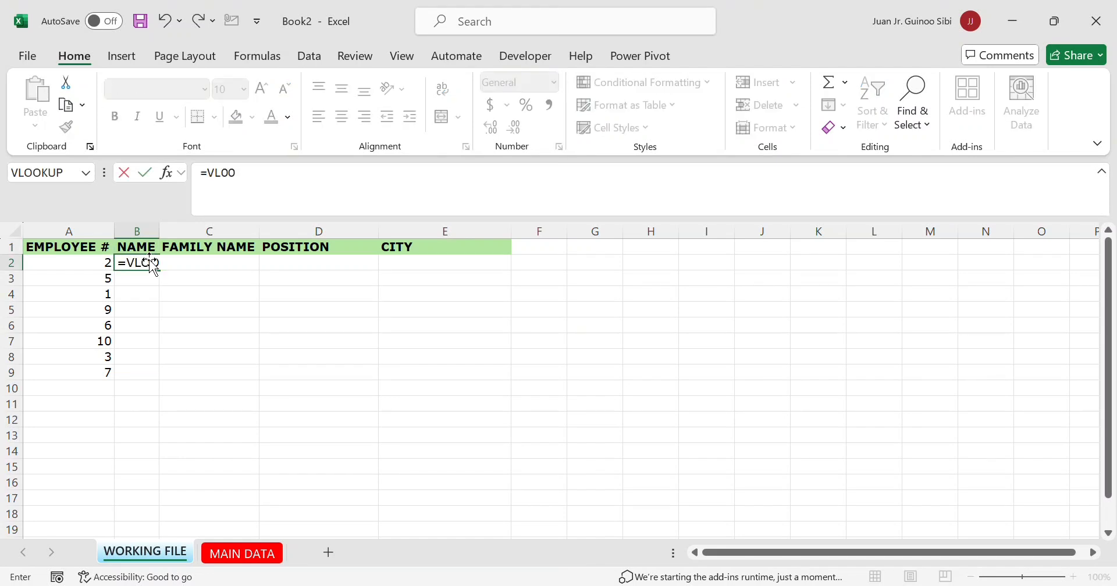
type("KUP(")
left_click(83, 272)
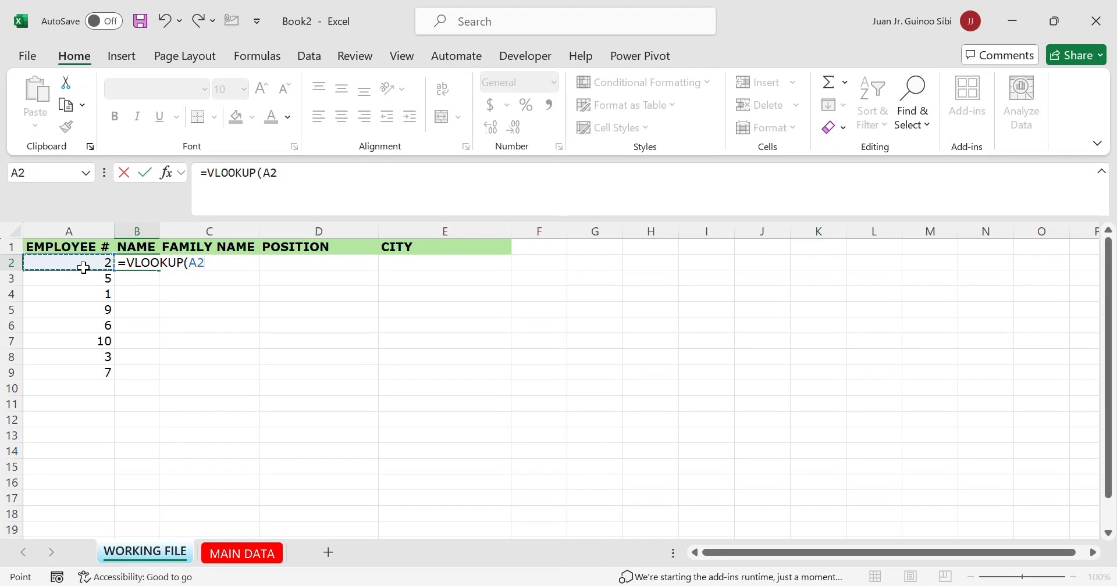
key("F4")
key("F4")
key("F4")
type("$A2,")
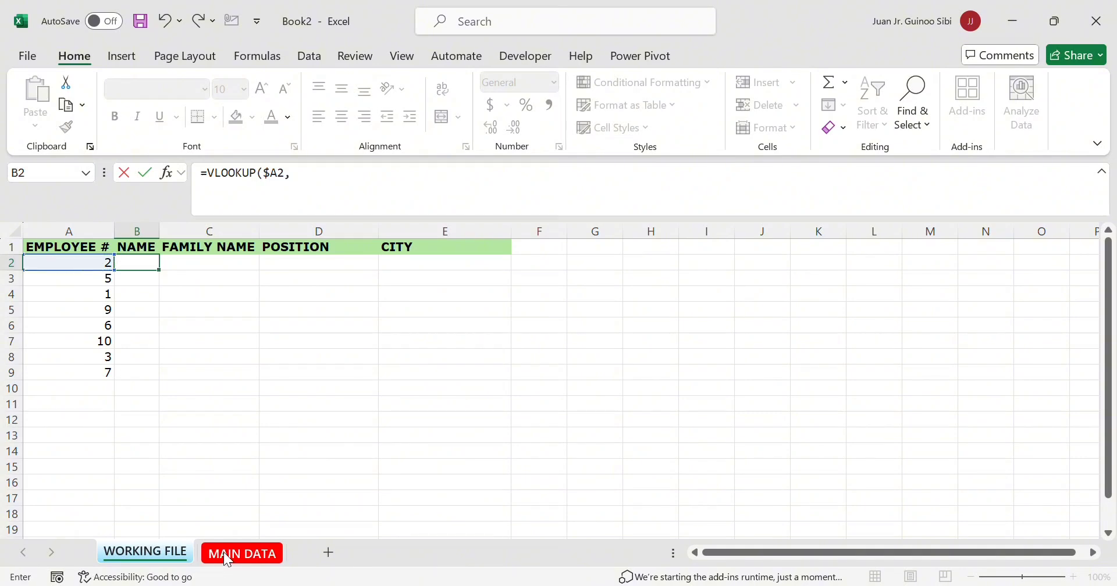
left_click(225, 553)
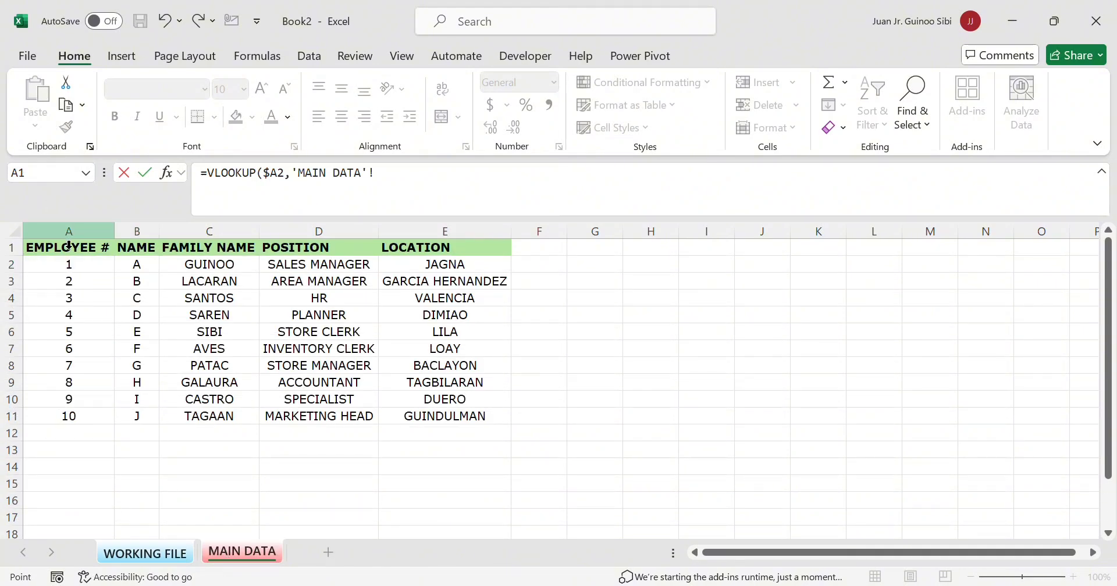
left_click_drag(69, 245, 143, 250)
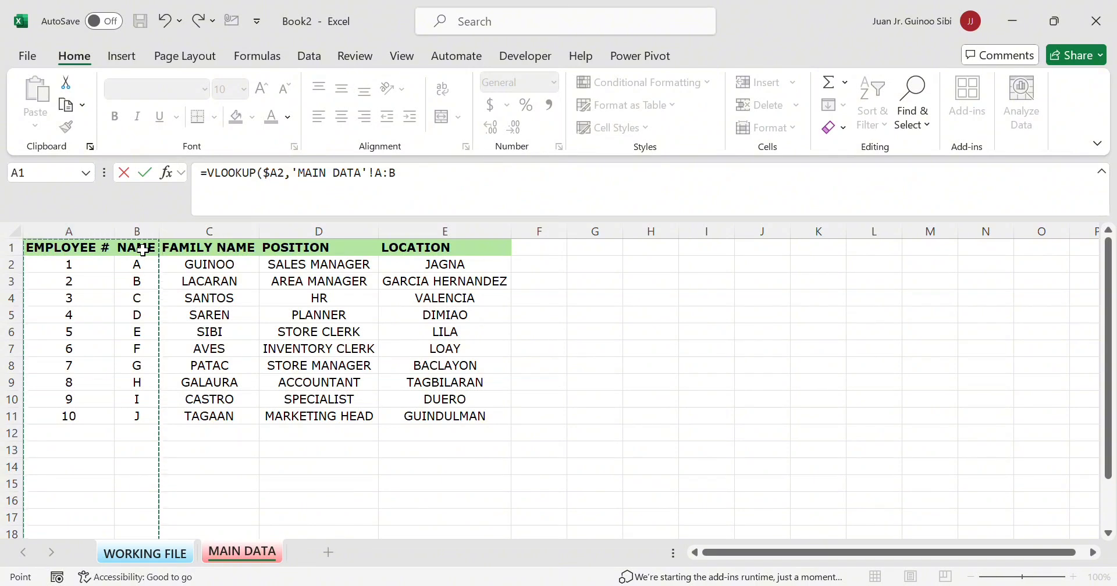
type(",")
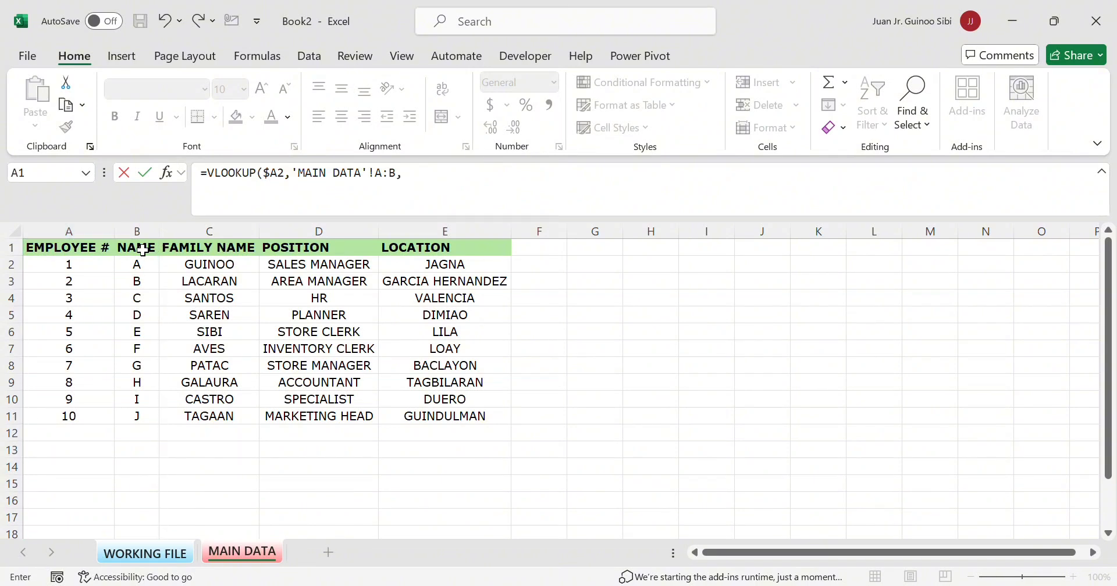
type("2,0")
type(")")
key("Return")
Paste the B2 name lookup into B3:B9 and check the results B, E, A, I, F, J, C, G
key("ctrl+c")
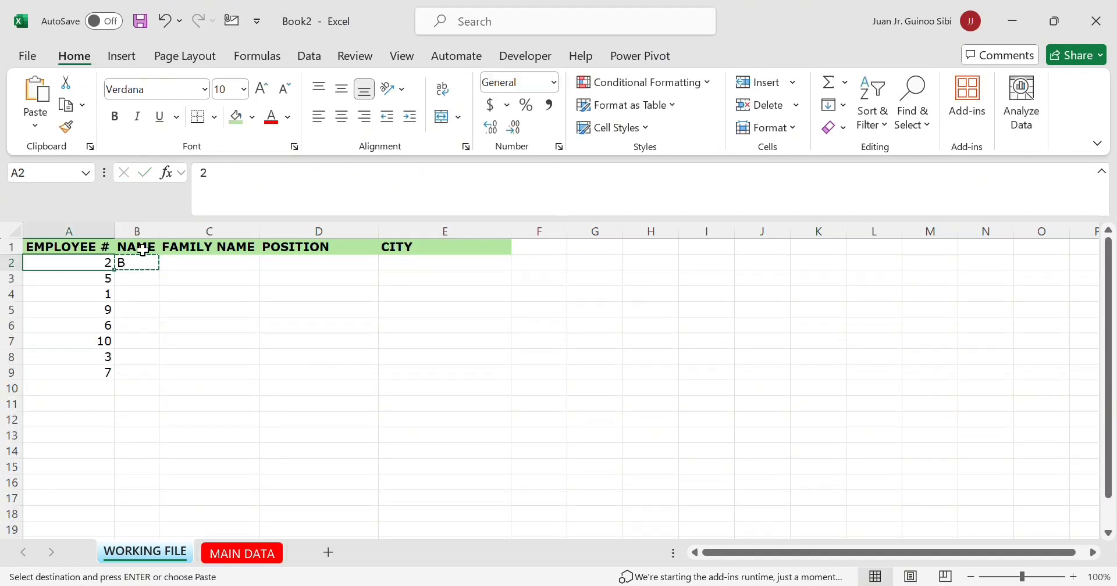
key("shift+Down")
key("shift+Down")
key("shift+Down")
key("ctrl+v")
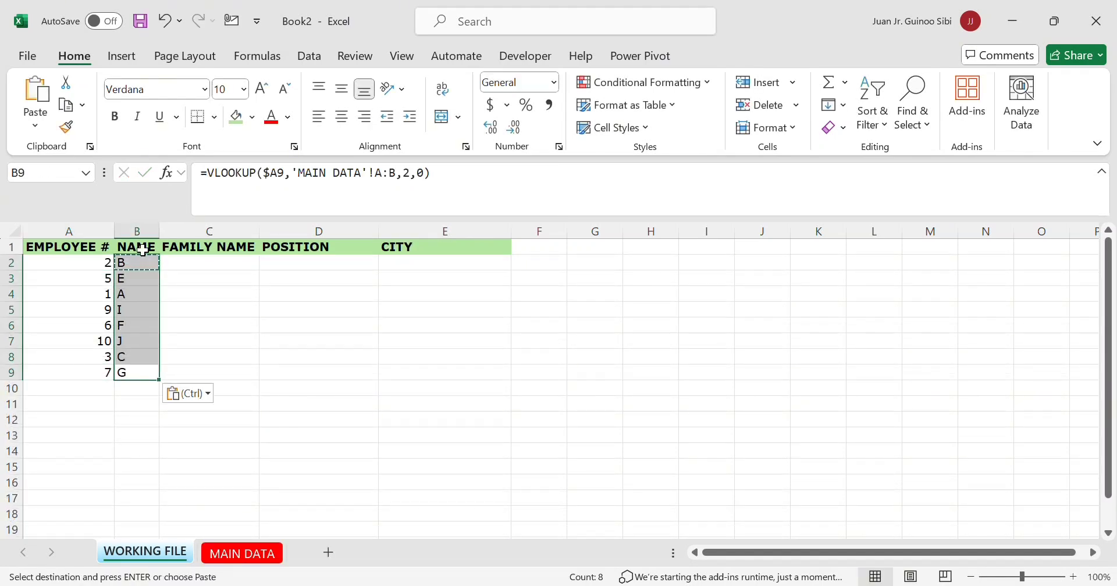
key("Return")
key("Up")
key("Up")
key("Up")
key("Up")
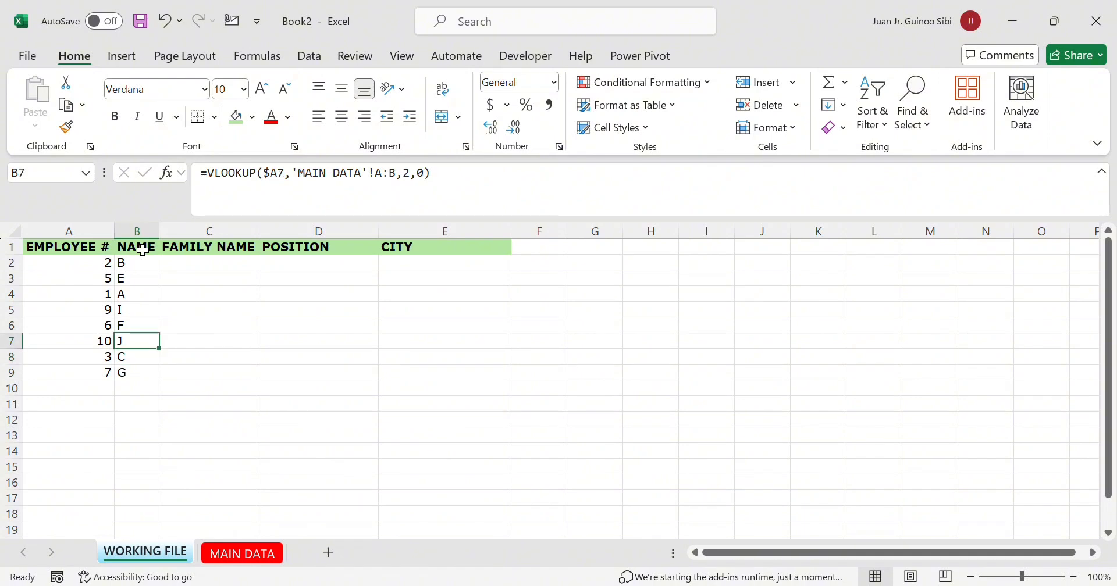
key("Up")
key("Up")
key("Up")
key("Down")
key("Down")
key("Down")
key("Down")
key("Up")
key("Up")
key("Up")
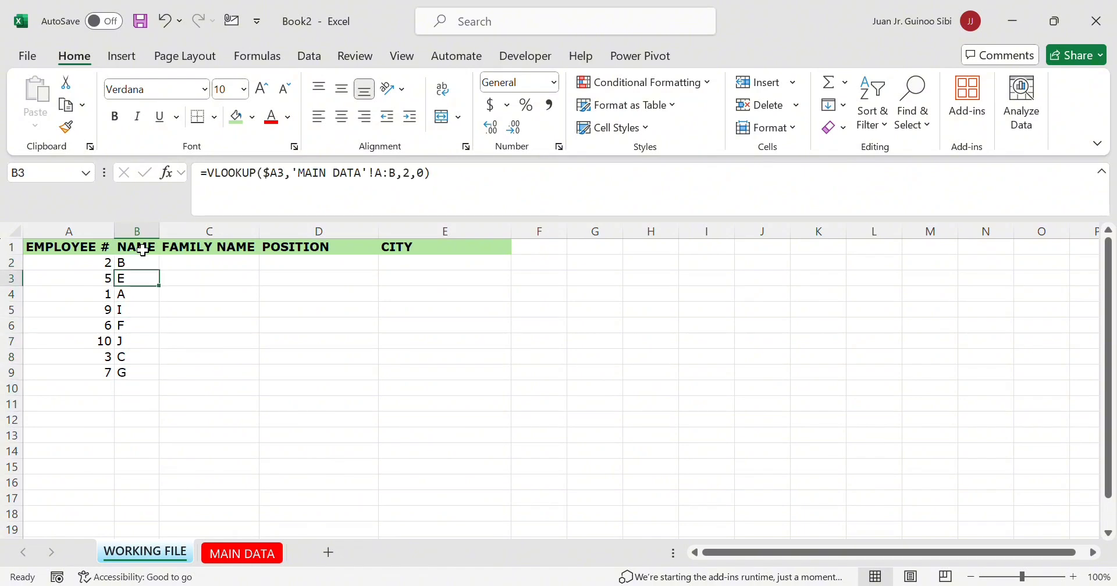
key("Down")
key("Down")
key("Down")
key("Down")
key("Down")
key("Down")
key("Down")
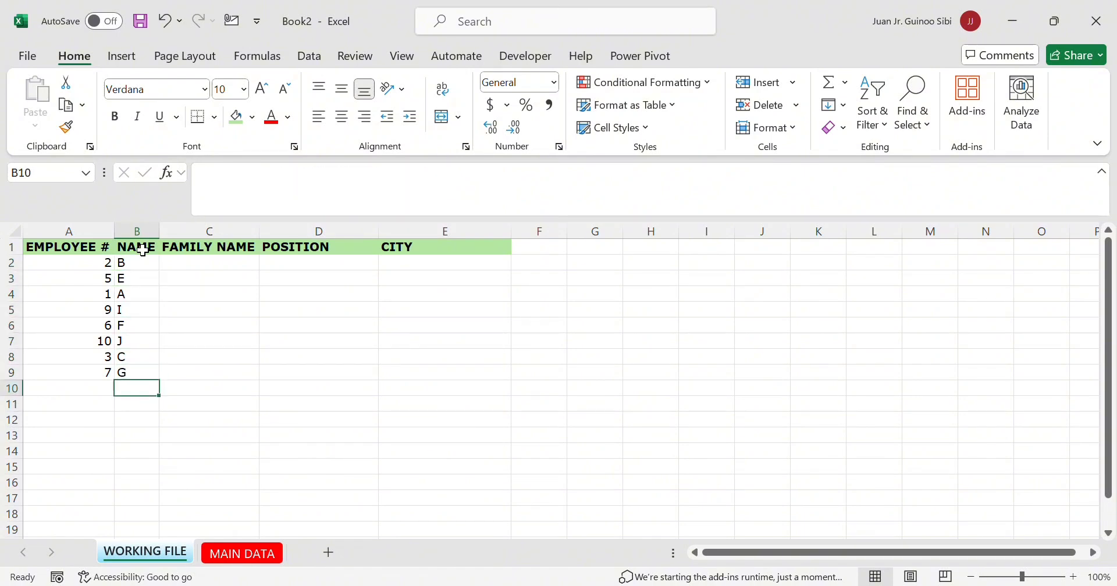
key("Down")
key("Up")
key("Up")
key("Up")
key("Up")
key("Down")
key("Down")
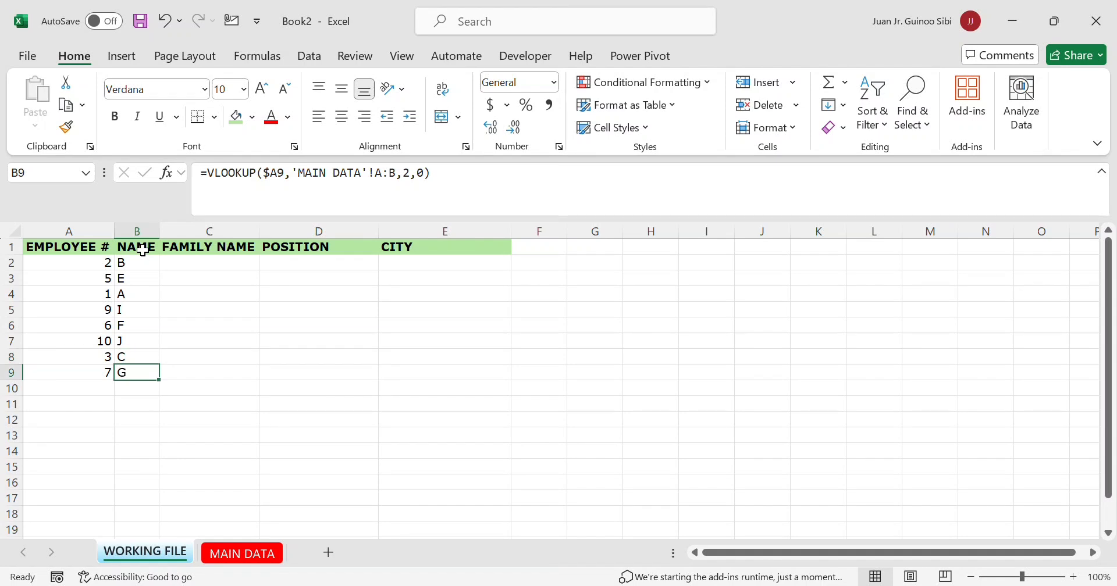
Add row 11 — X, GILDO, DC MANAGER, UBAY — to MAIN DATA, then go back to WORKING FILE
left_click(240, 554)
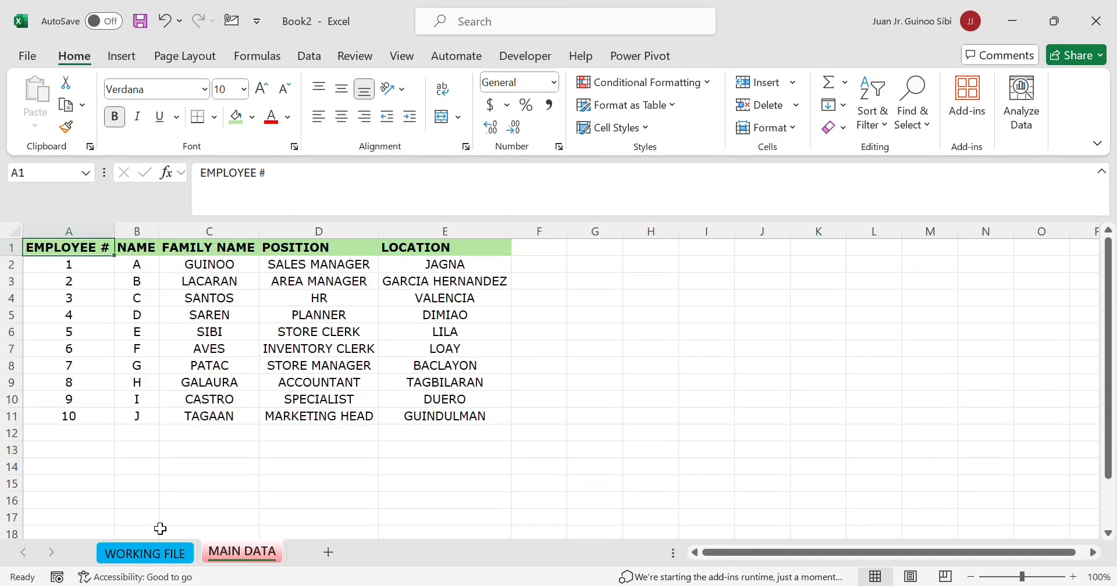
left_click(63, 440)
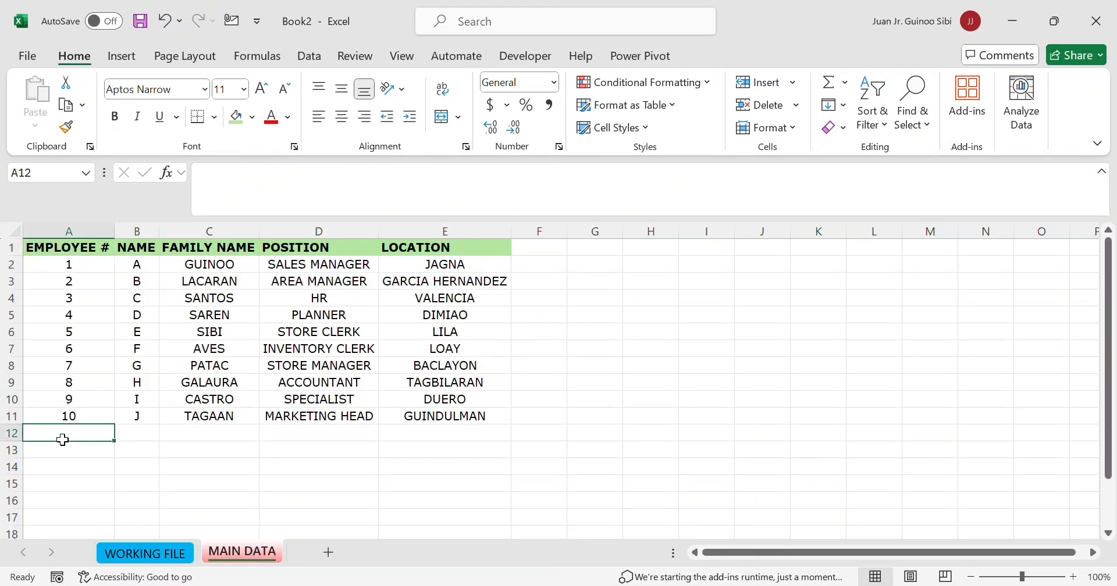
type("11")
key("Tab")
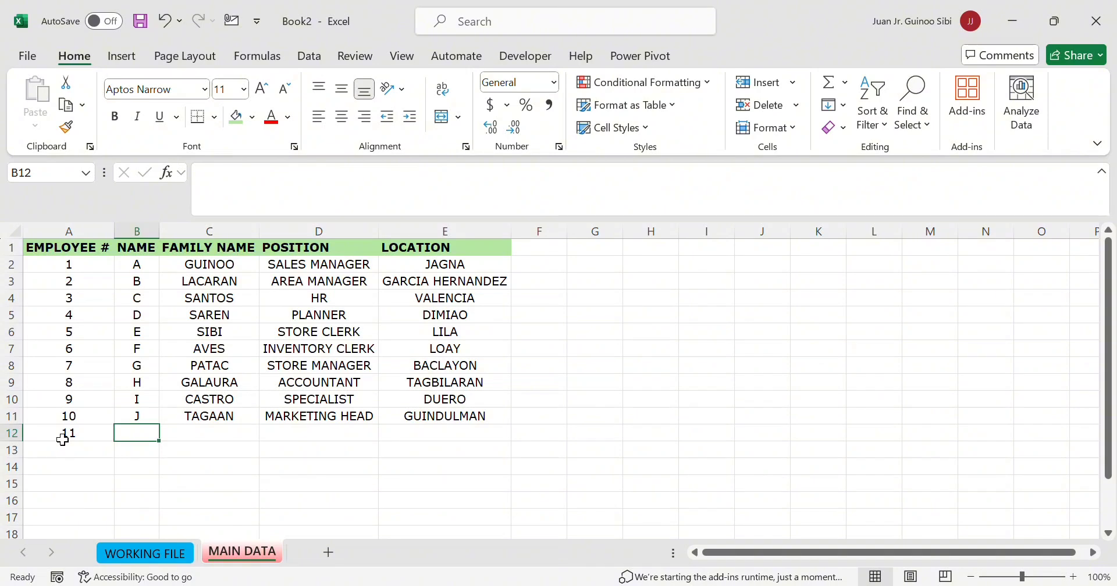
type("X")
key("Tab")
type("GIL")
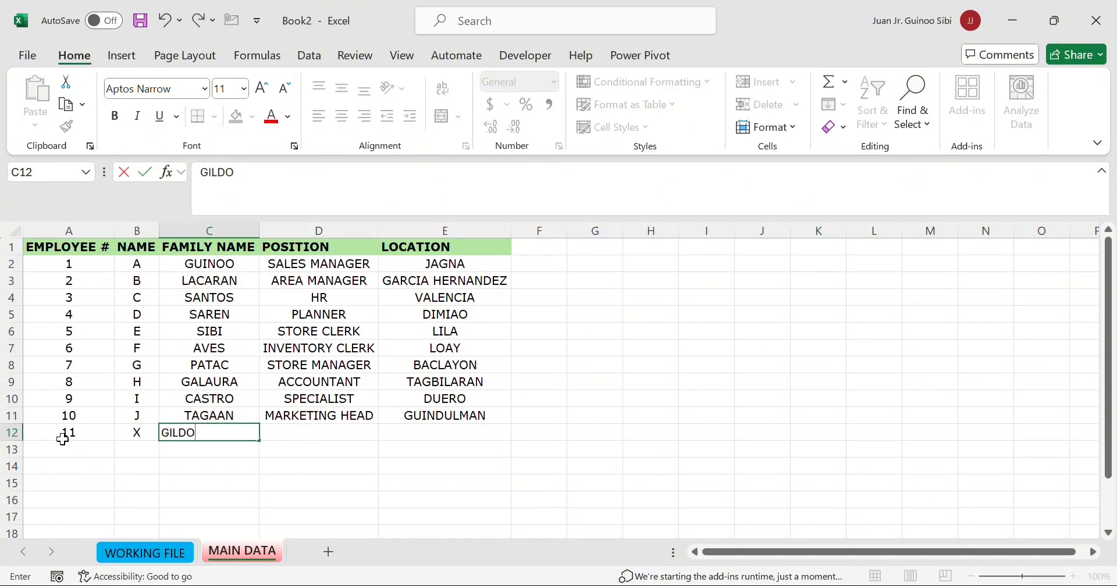
key("Tab")
type("DC")
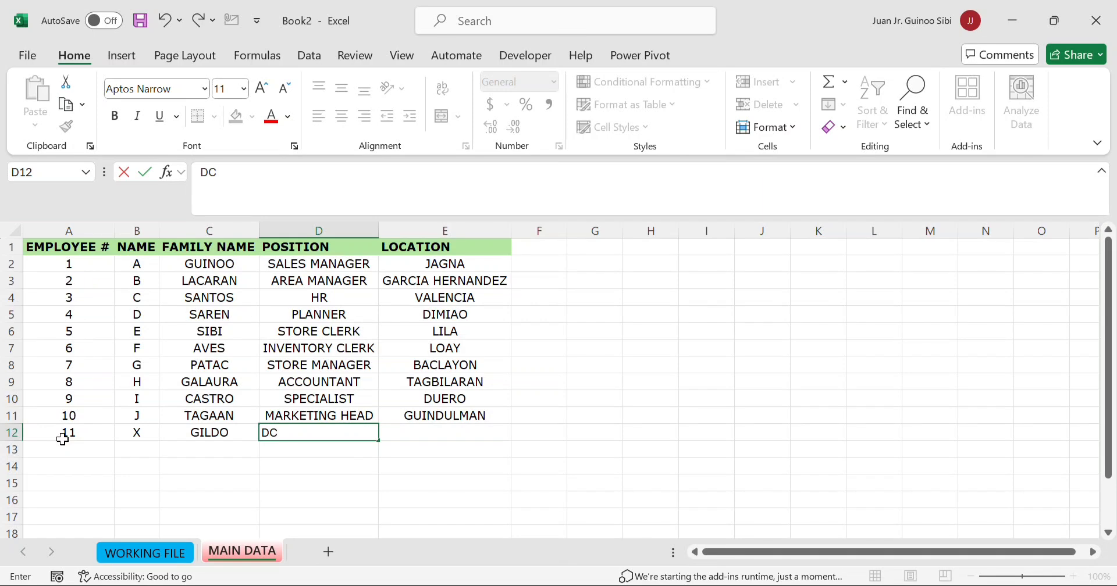
type(" MANAGER")
key("Tab")
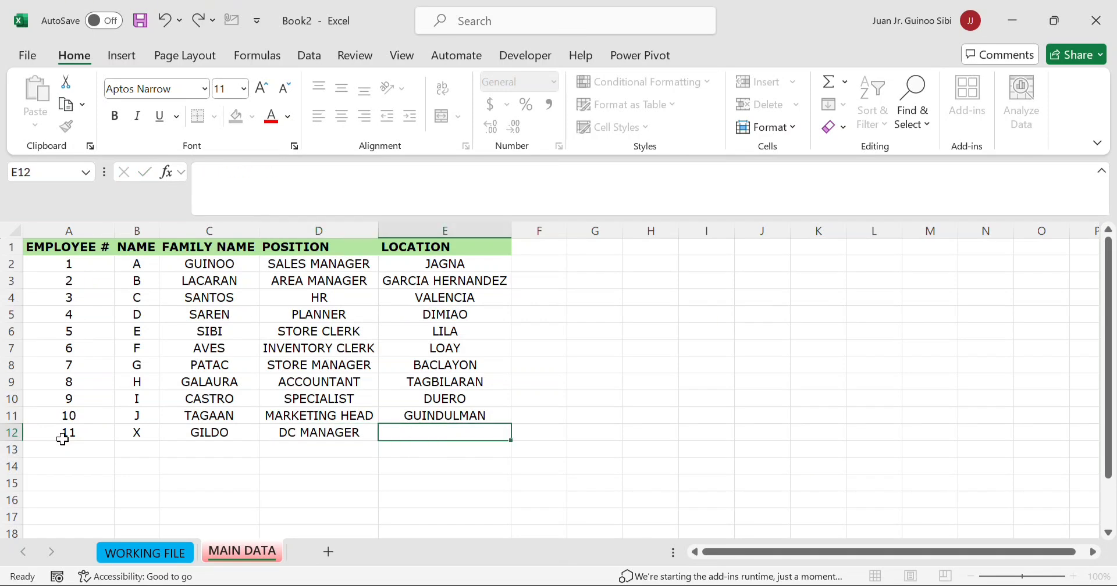
type("UBAY")
key("Return")
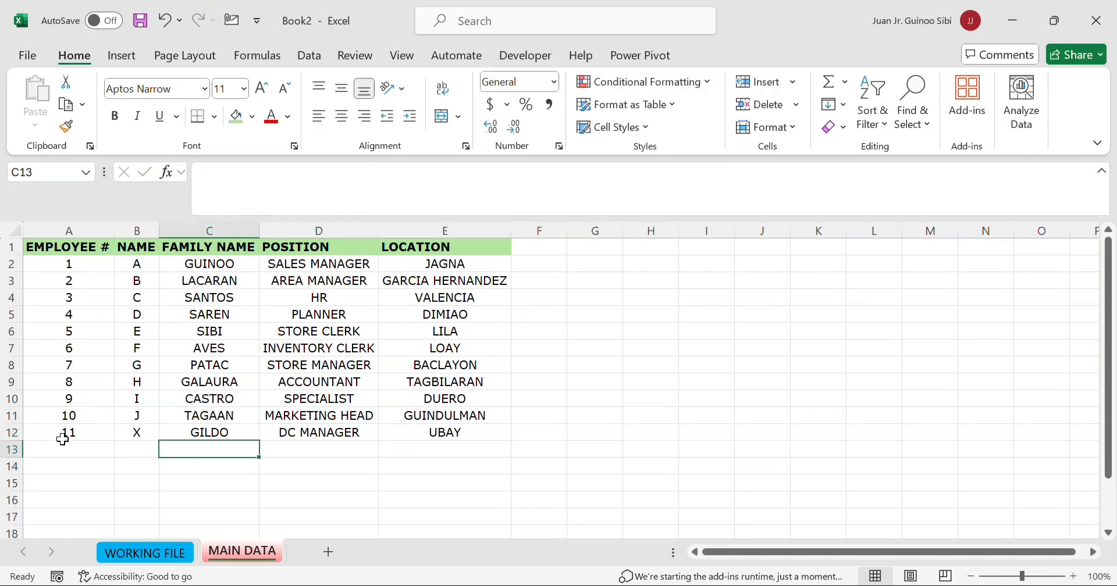
key("ctrl+Page_Up")
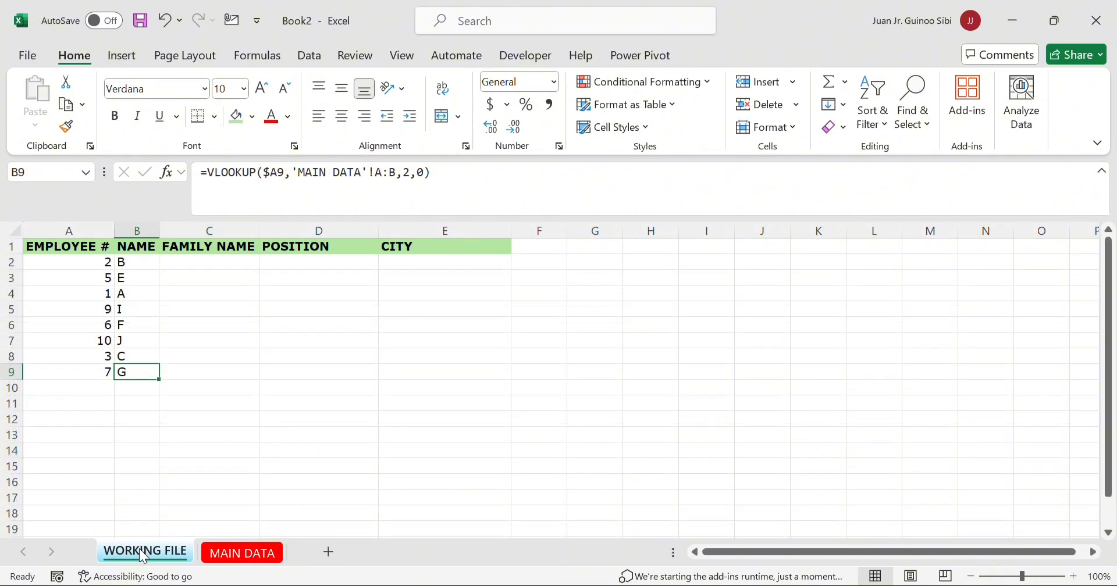
Enter employee number 11 in A10 and copy the name lookup from B9 into B10
left_click(85, 394)
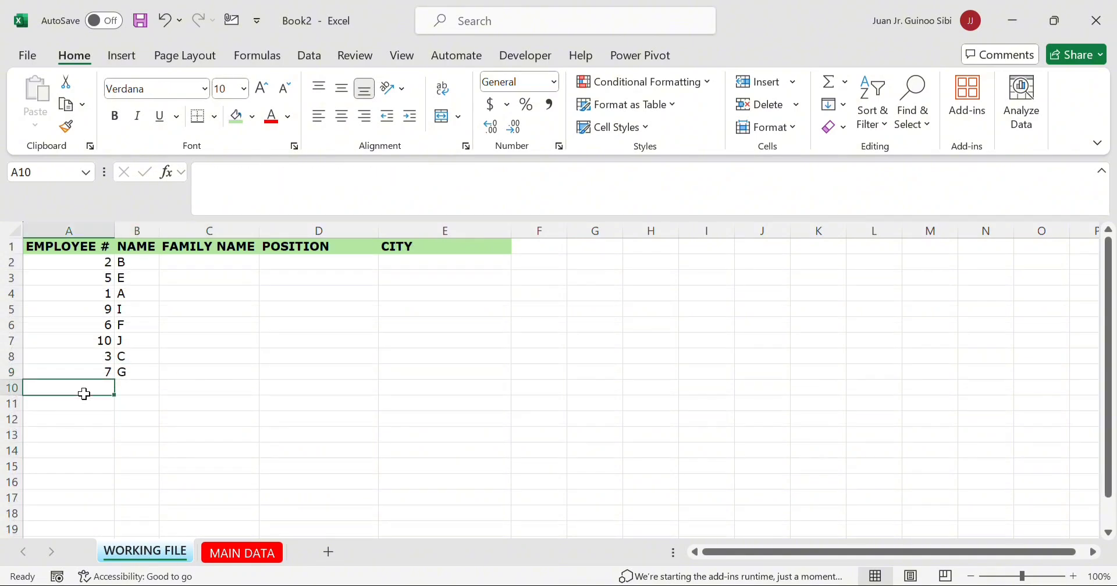
type("11")
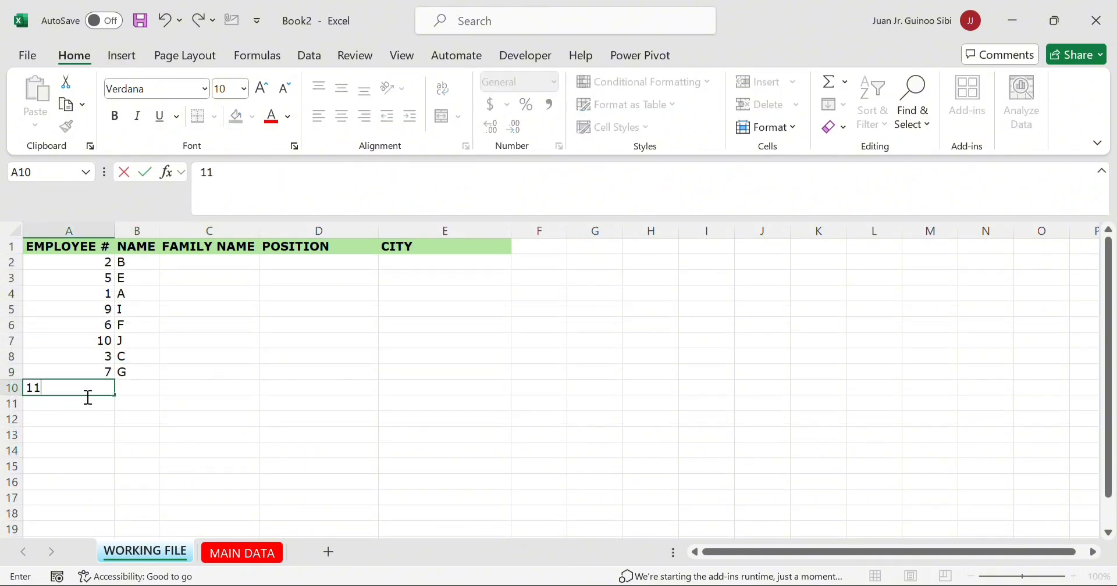
key("Return")
key("Right")
key("Up")
key("Up")
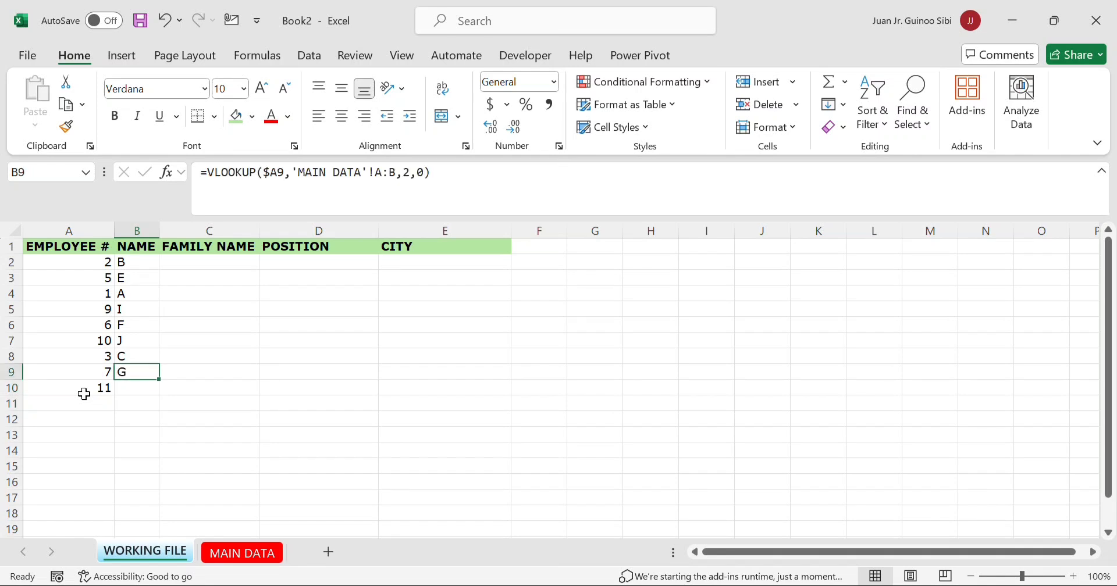
key("ctrl+c")
key("Down")
key("ctrl+v")
key("Down")
key("Up")
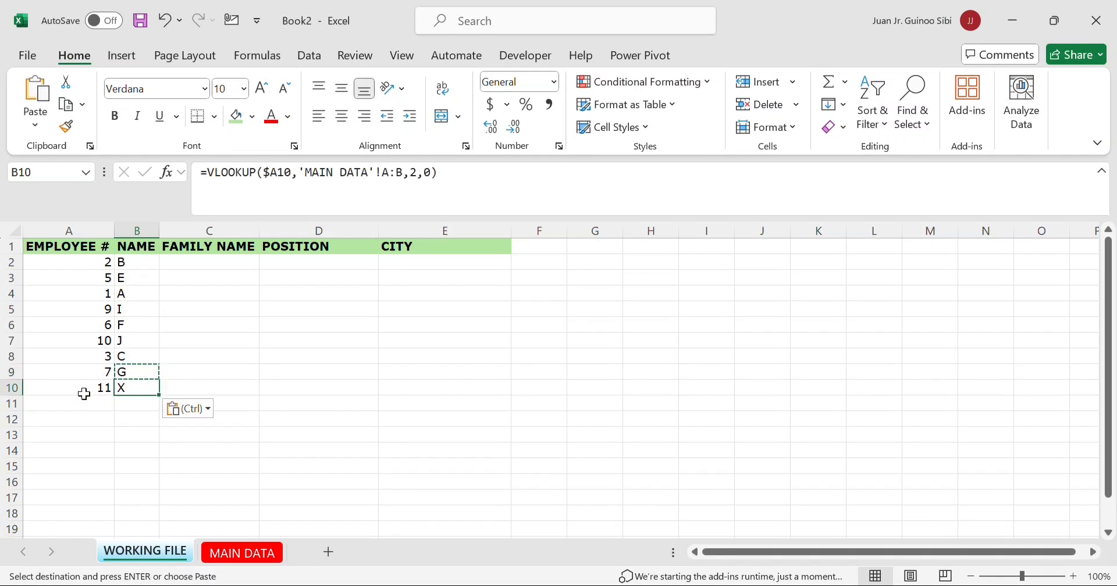
key("Escape")
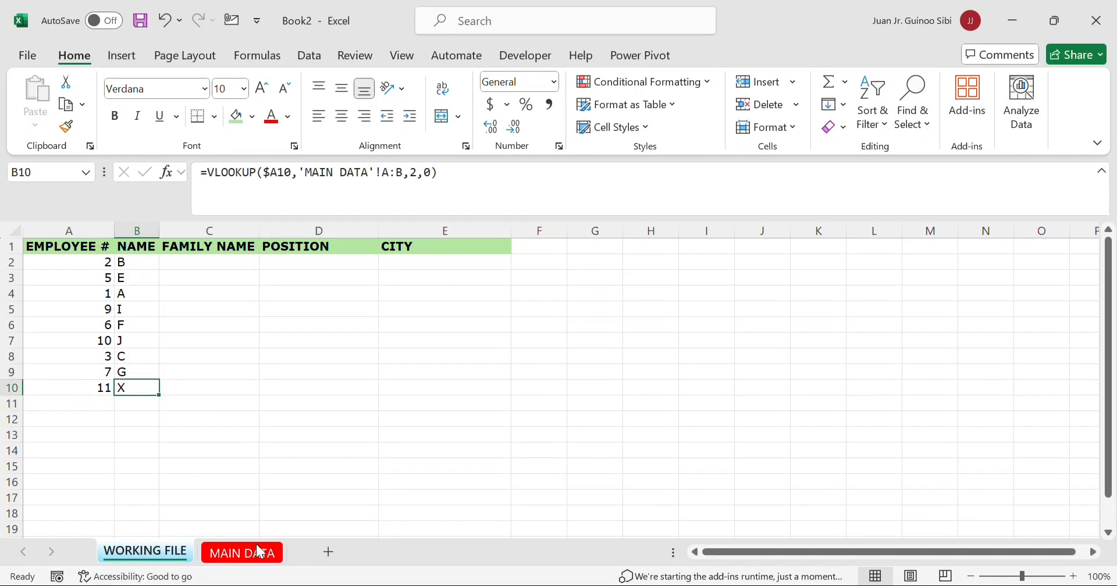
Change employee 11's name to R on the MAIN DATA sheet
left_click(261, 556)
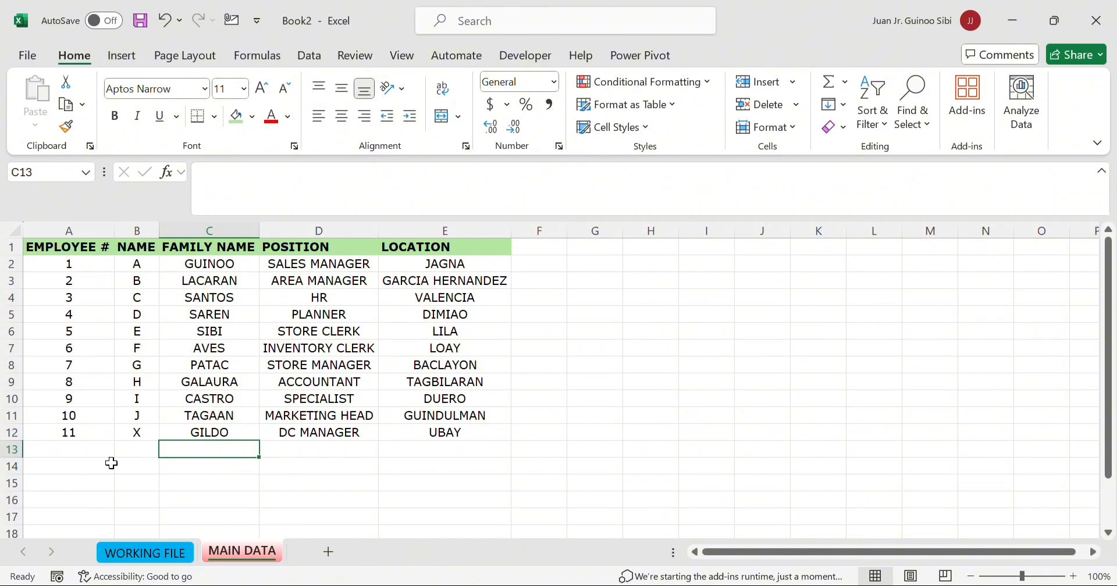
left_click(163, 555)
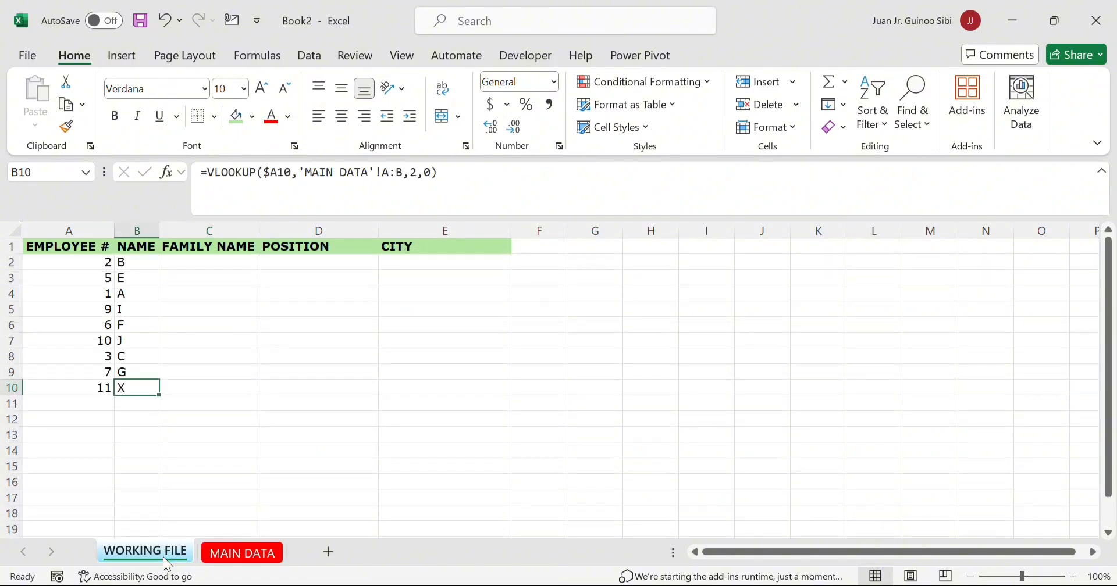
left_click(224, 558)
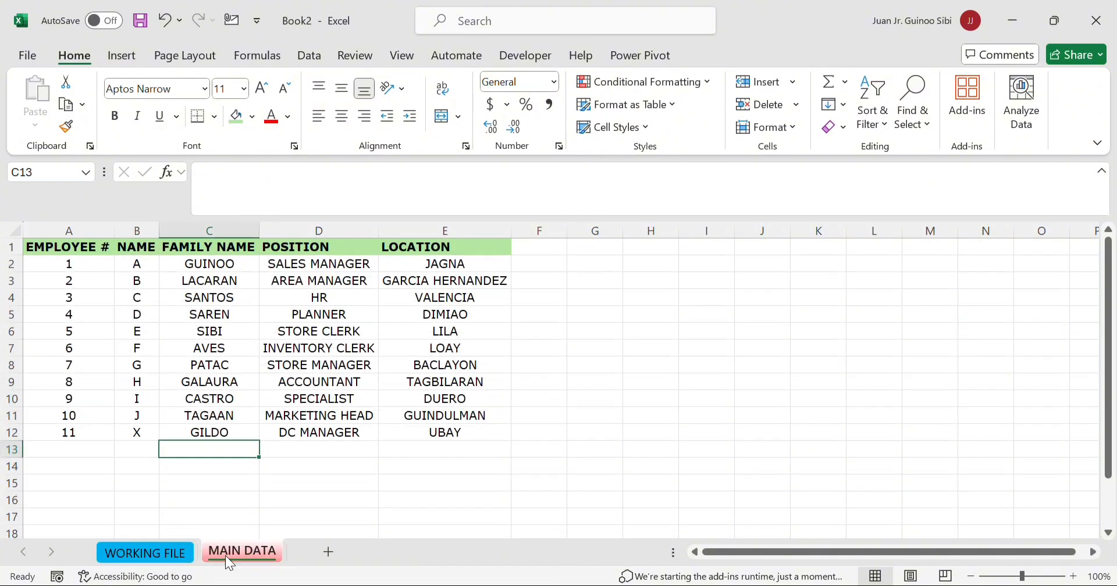
left_click(154, 438)
type("R")
key("Return")
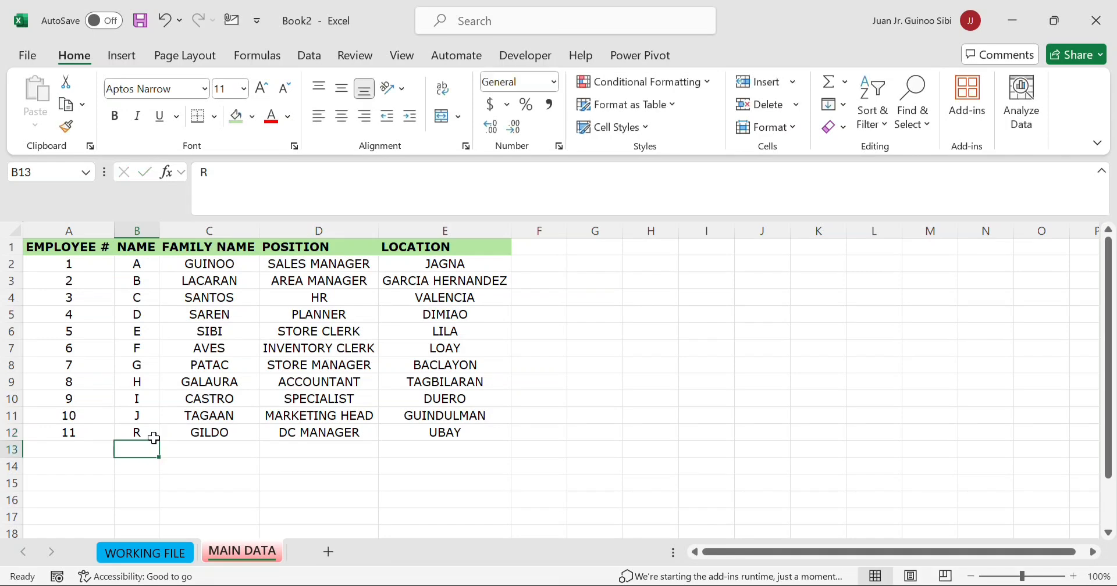
Copy the B2 name lookup across into C2, D2 and E2, which show #N/A
left_click(112, 554)
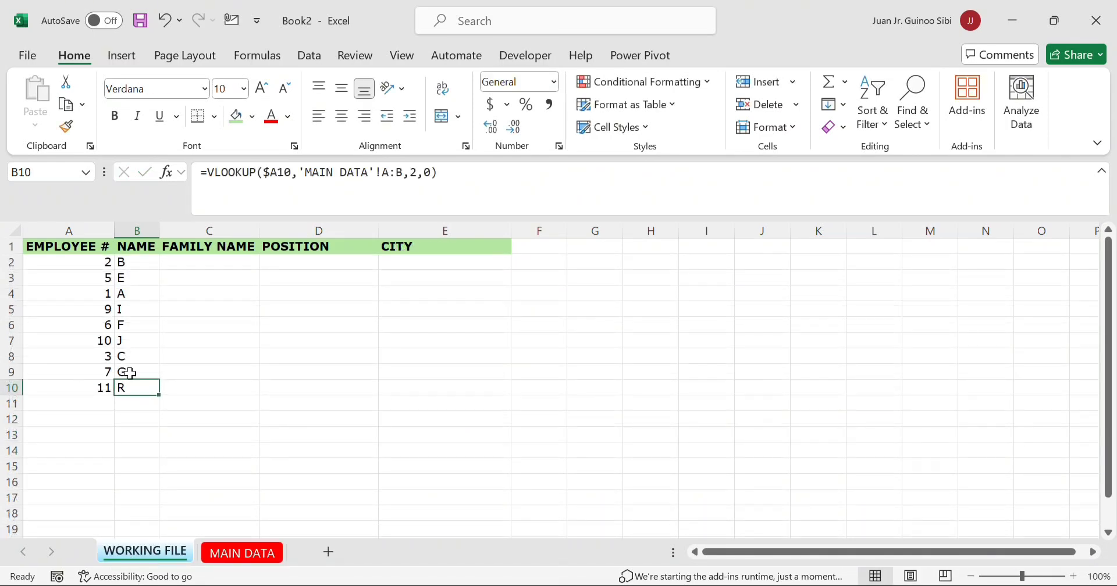
left_click(145, 263)
key("ctrl+c")
key("Right")
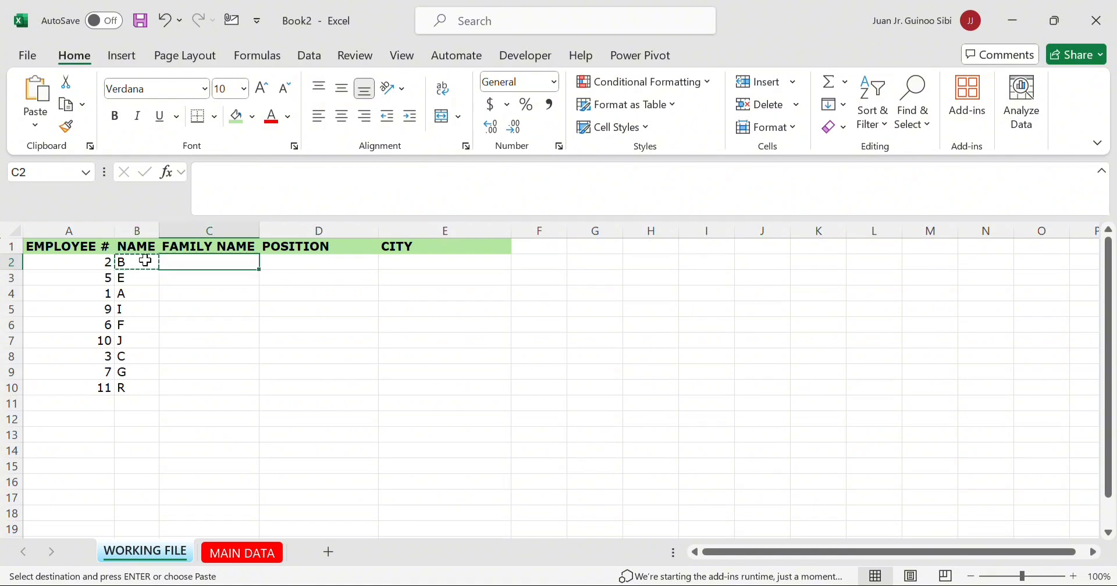
key("ctrl+v")
left_click(144, 262)
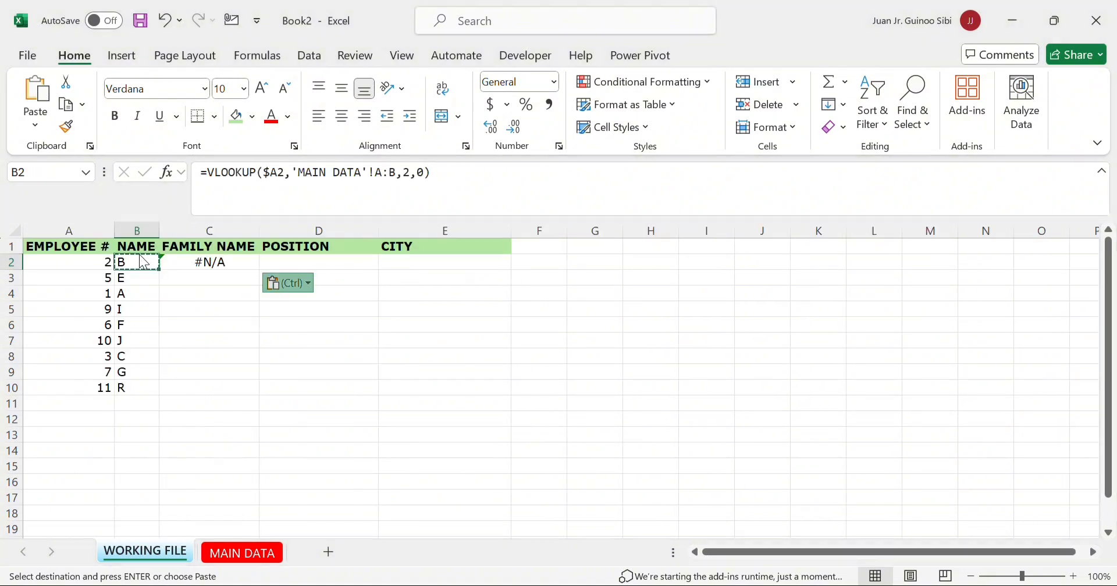
key("Right")
key("ctrl+c")
key("Right")
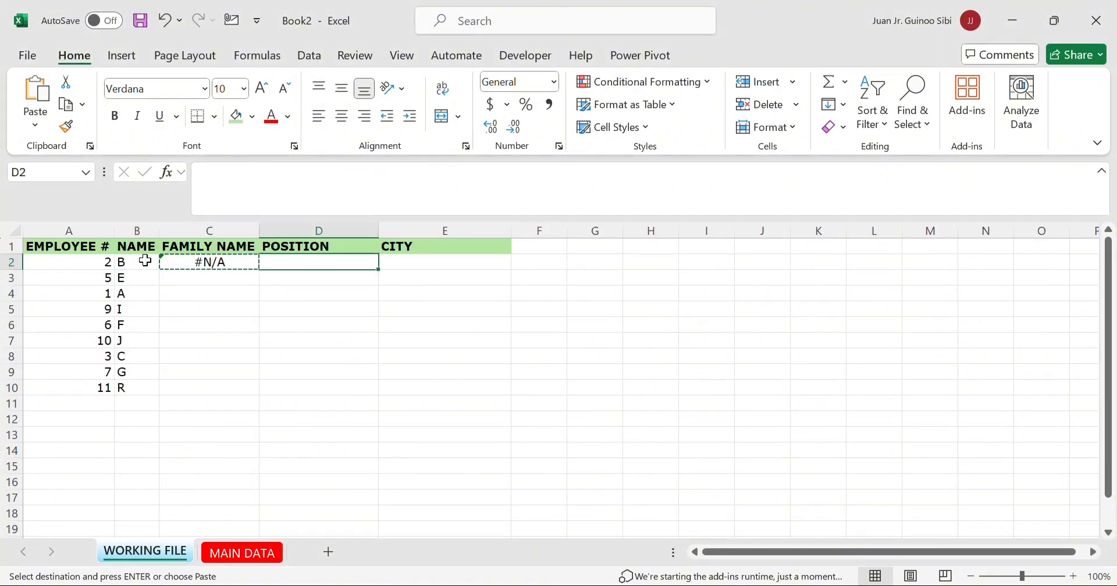
key("ctrl+v")
key("Right")
Clear the #N/A lookup formulas from C2:E2
key("ctrl+v")
key("Left")
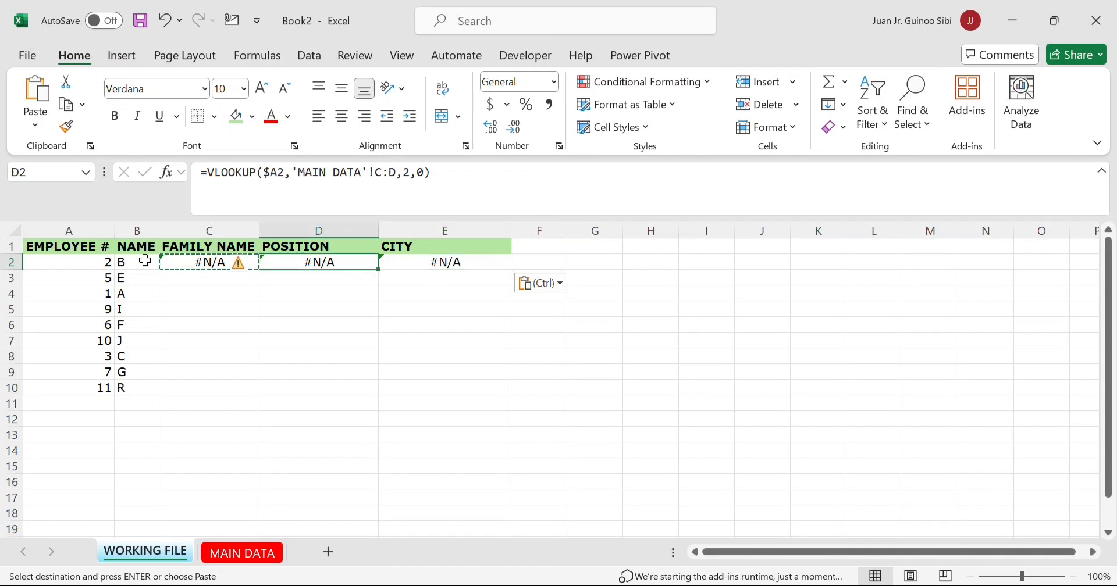
key("Left")
key("shift+Right")
key("shift+Right")
key("Delete")
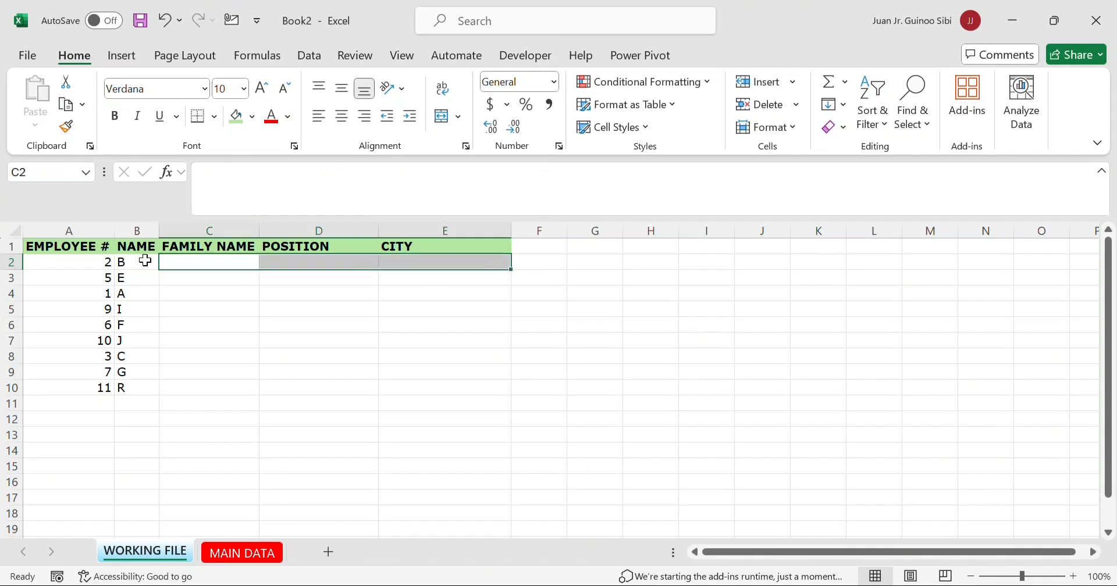
left_click_drag(168, 262, 500, 262)
Empty the NAME lookups from B2 down to B10
left_click(145, 261)
key("Right")
key("Left")
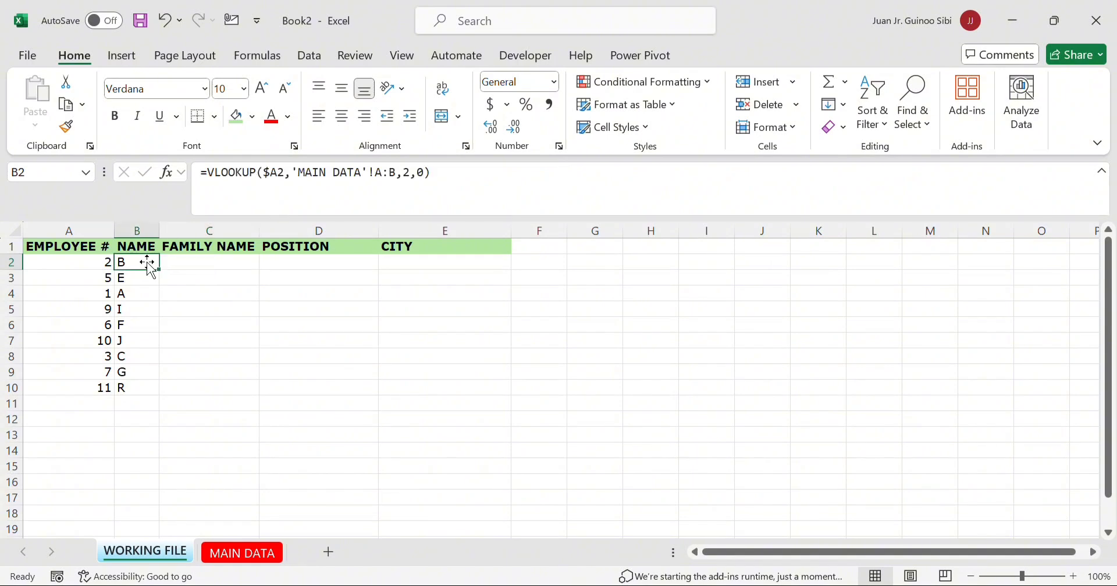
key("ctrl+shift+Down")
key("Delete")
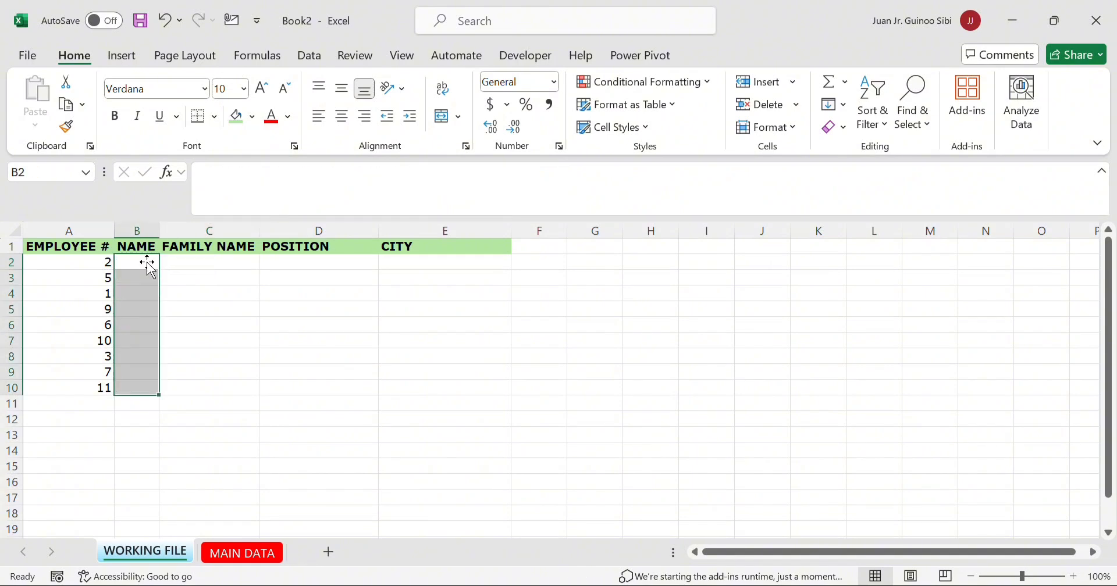
Enter =VLOOKUP($A2,'MAIN DATA'!$A:$E,2,0) in B2 so it returns B for employee 2
left_click(148, 265)
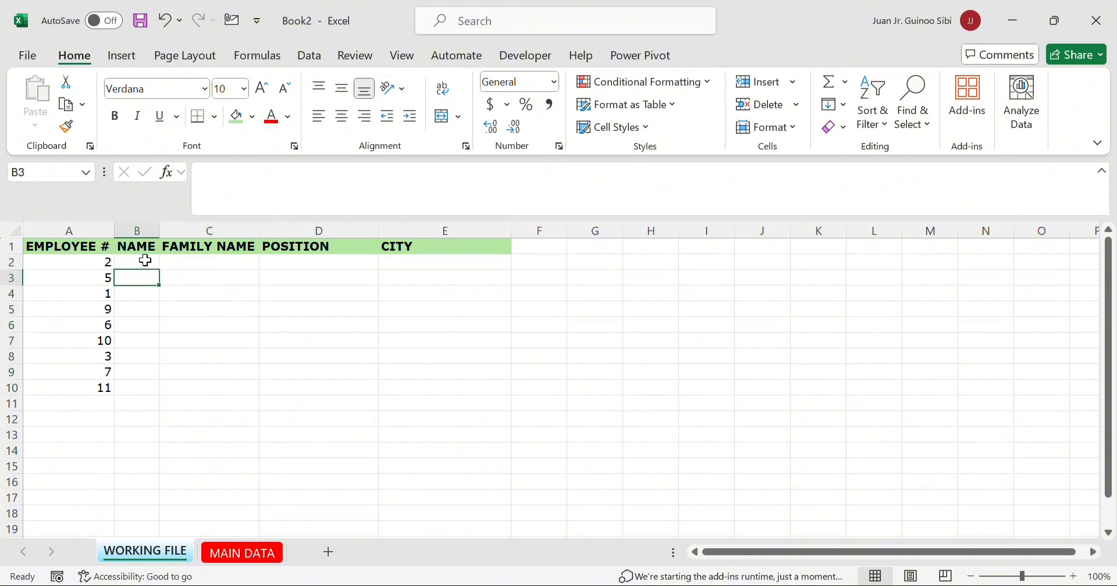
type("=")
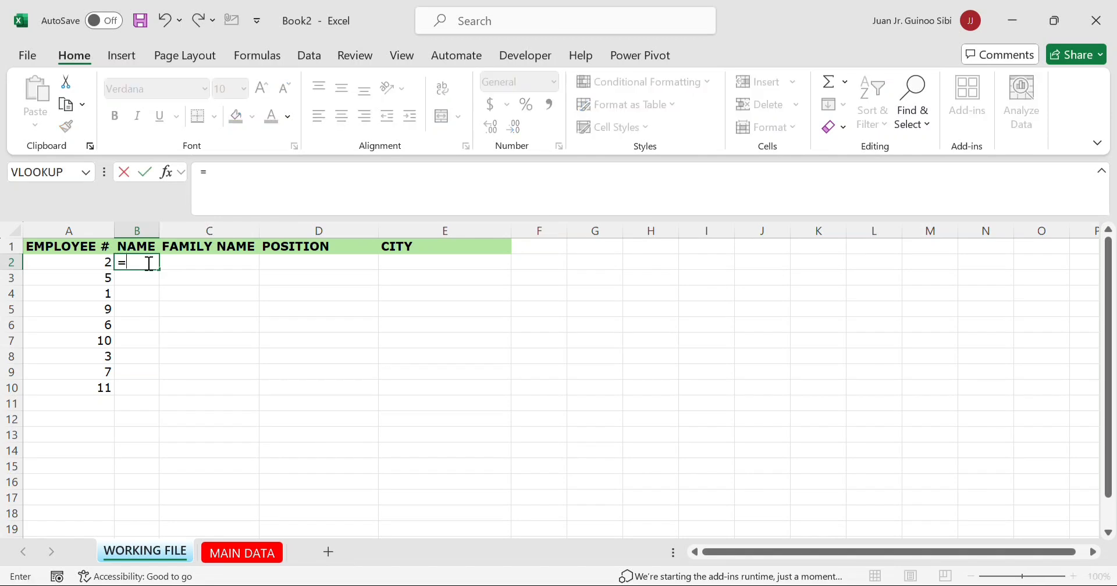
type("VLOOKUP(")
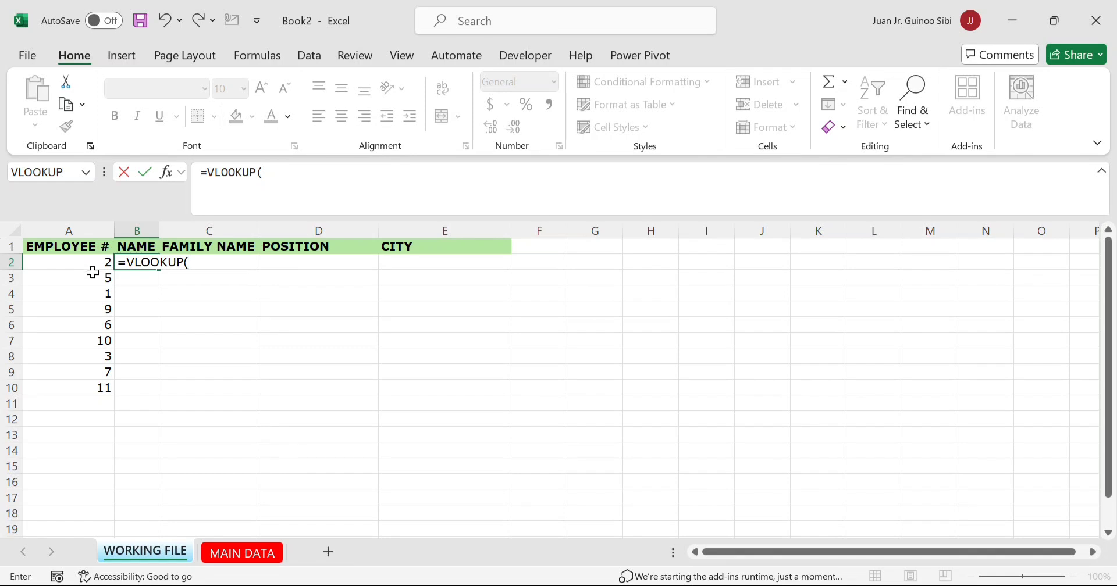
left_click(94, 265)
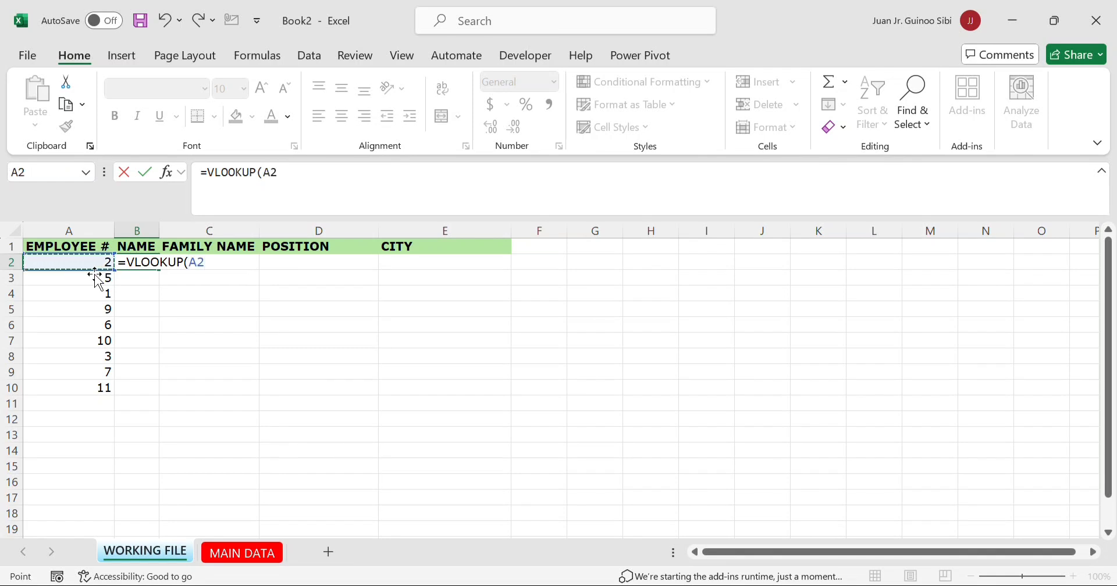
key("F4")
key("F4")
key("F4")
type("$A2,")
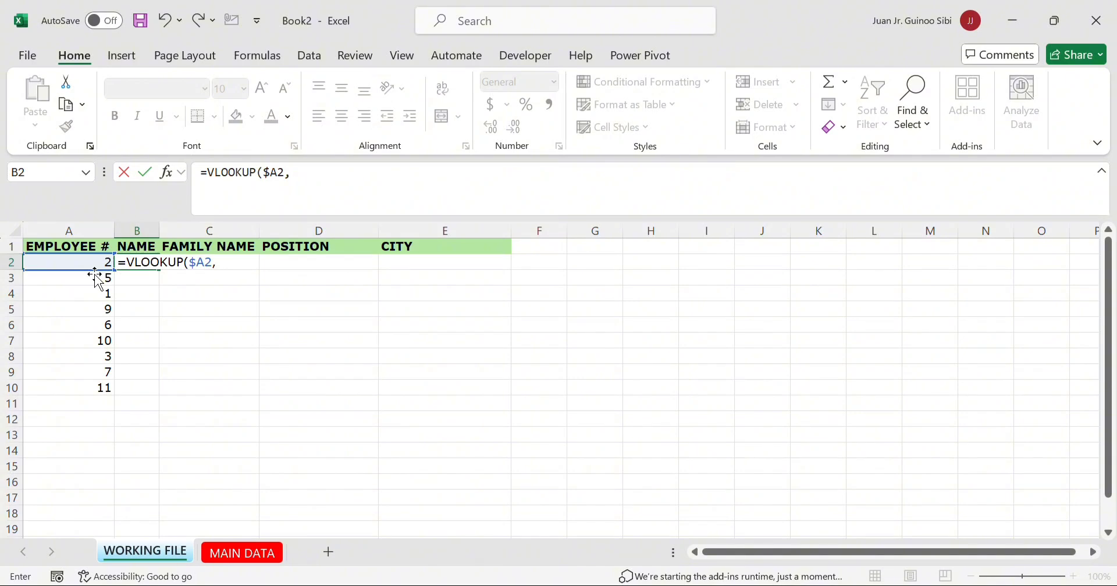
left_click(247, 550)
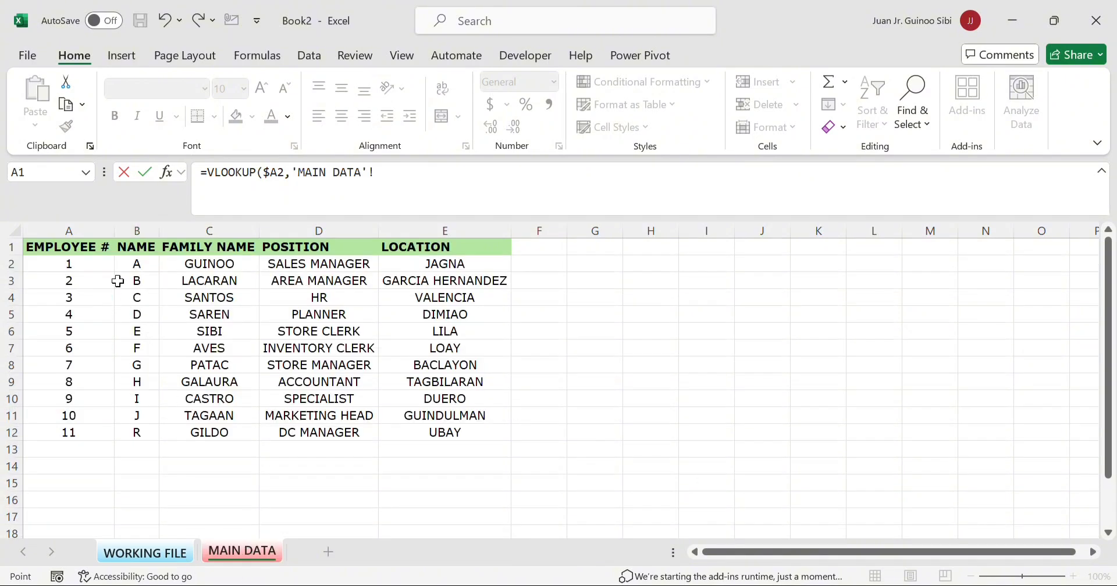
left_click(97, 239)
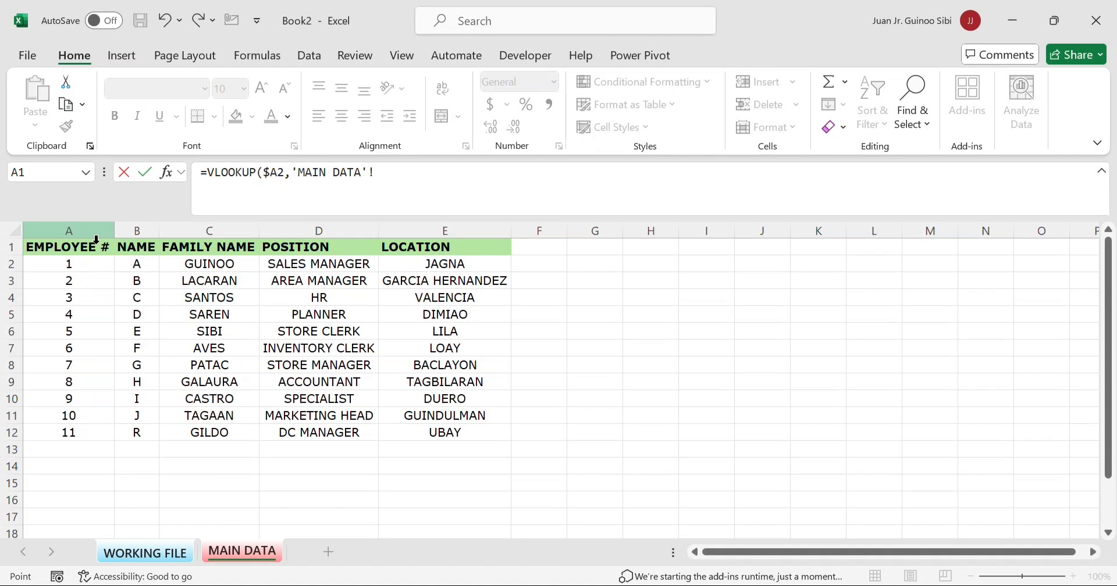
mouse_move(97, 240)
left_mouse_down()
mouse_move(319, 232)
mouse_move(470, 242)
left_mouse_up()
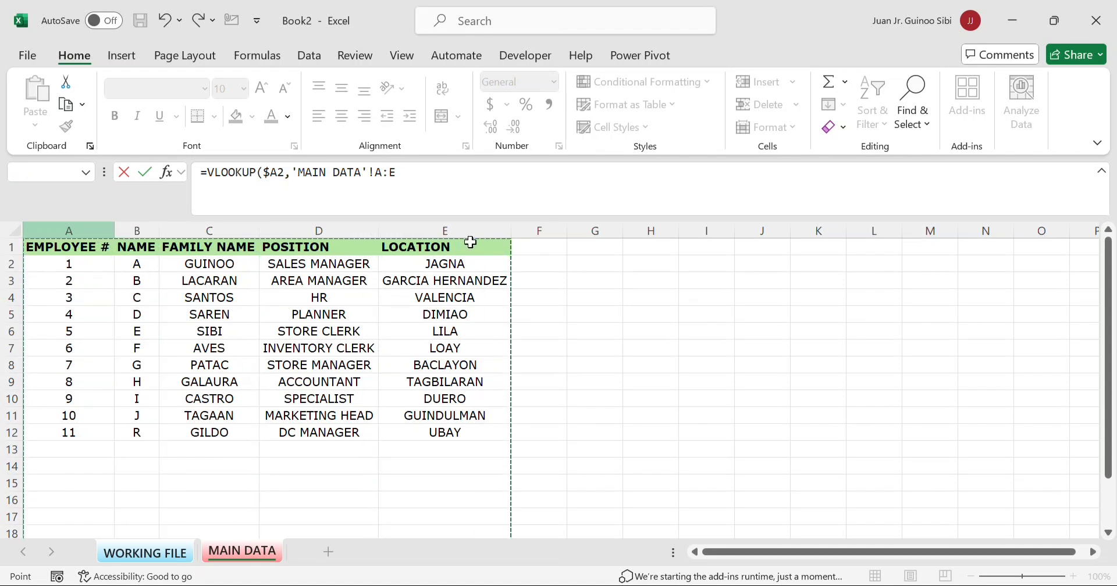
key("F4")
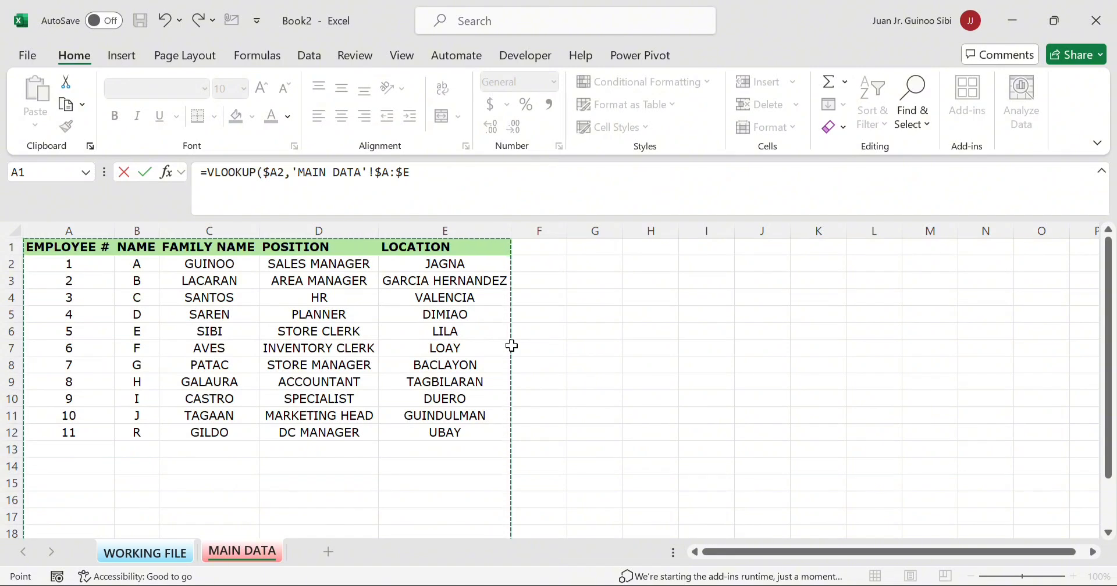
type(",2,0")
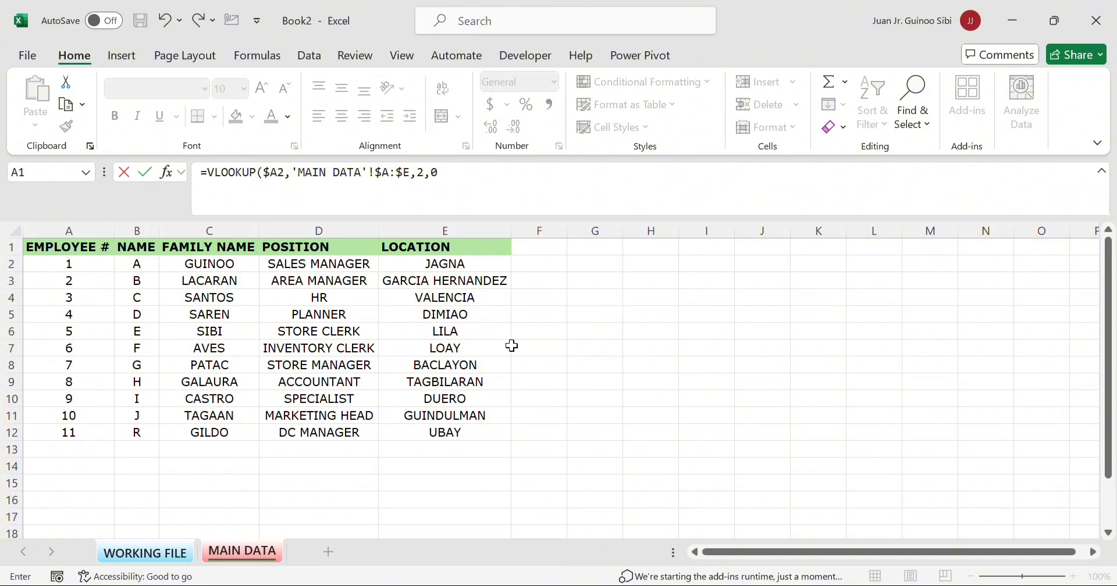
key("Return")
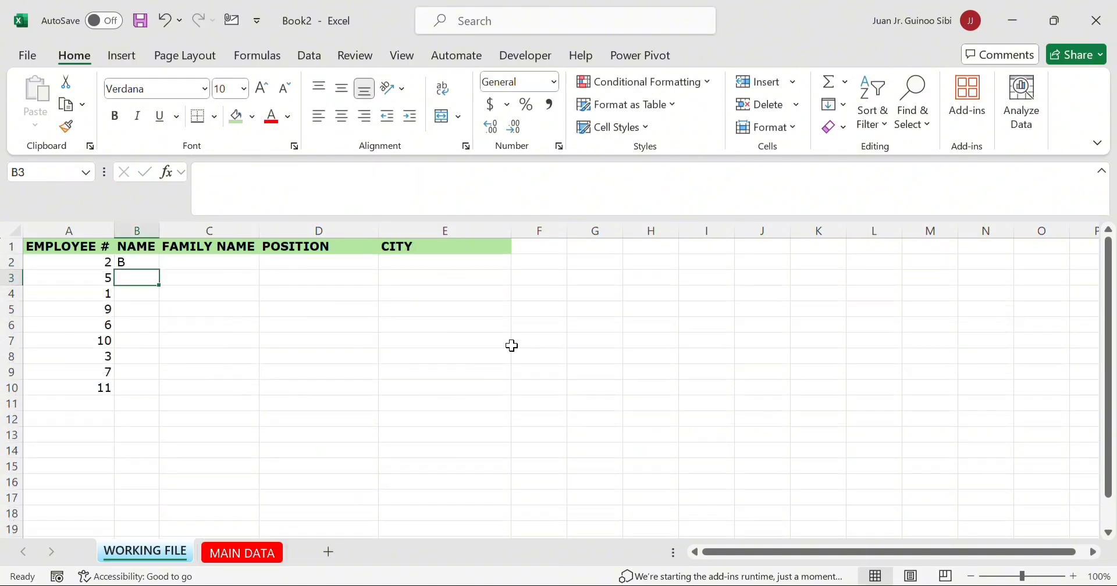
Copy B2's name lookup formula into C2
key("Up")
key("Down")
key("Up")
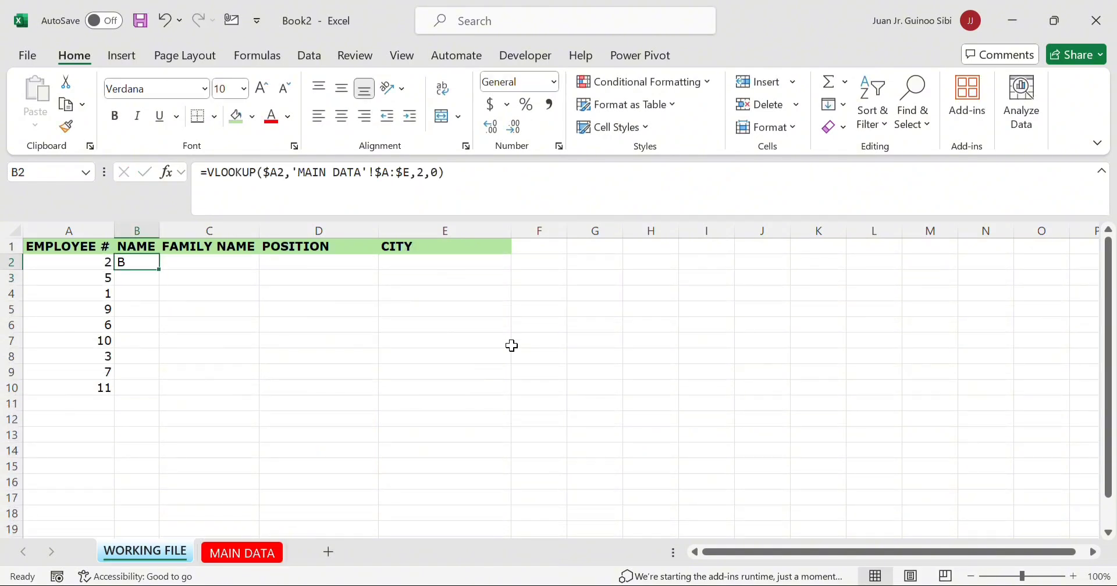
key("ctrl+c")
key("Right")
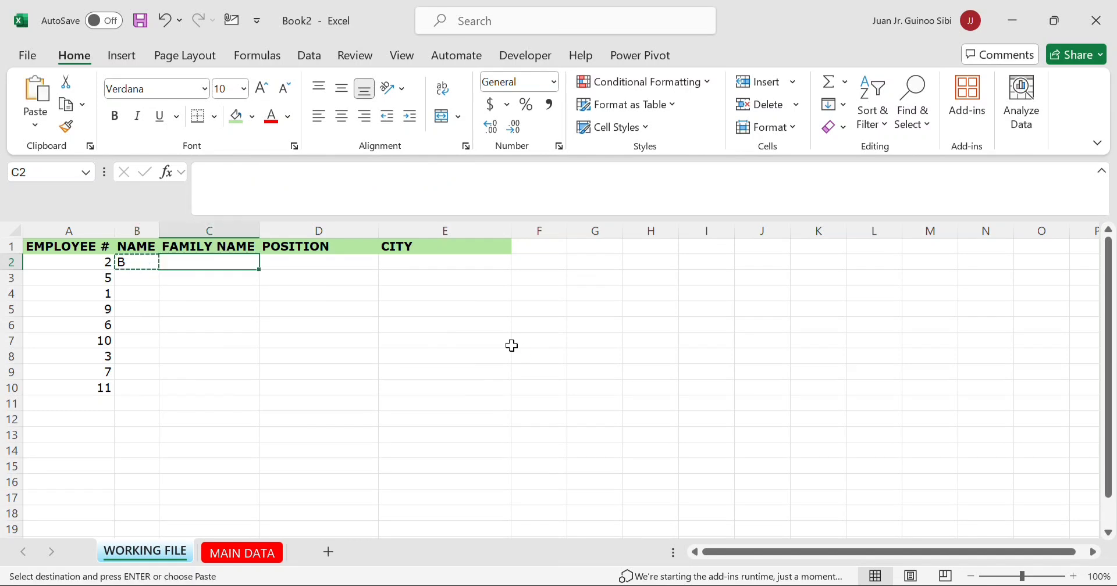
key("ctrl+v")
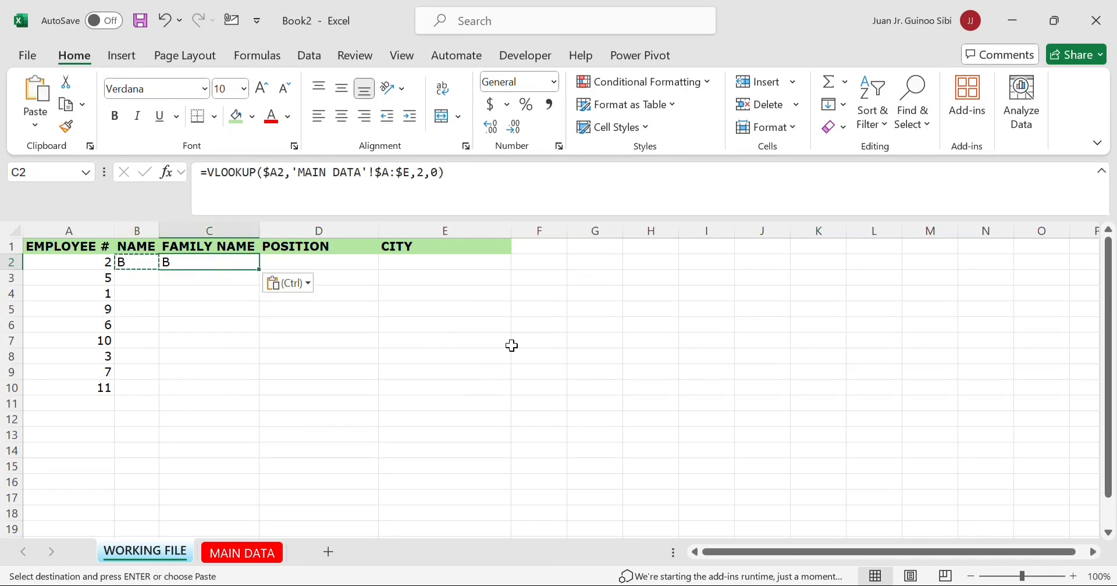
key("Down")
key("Up")
key("Escape")
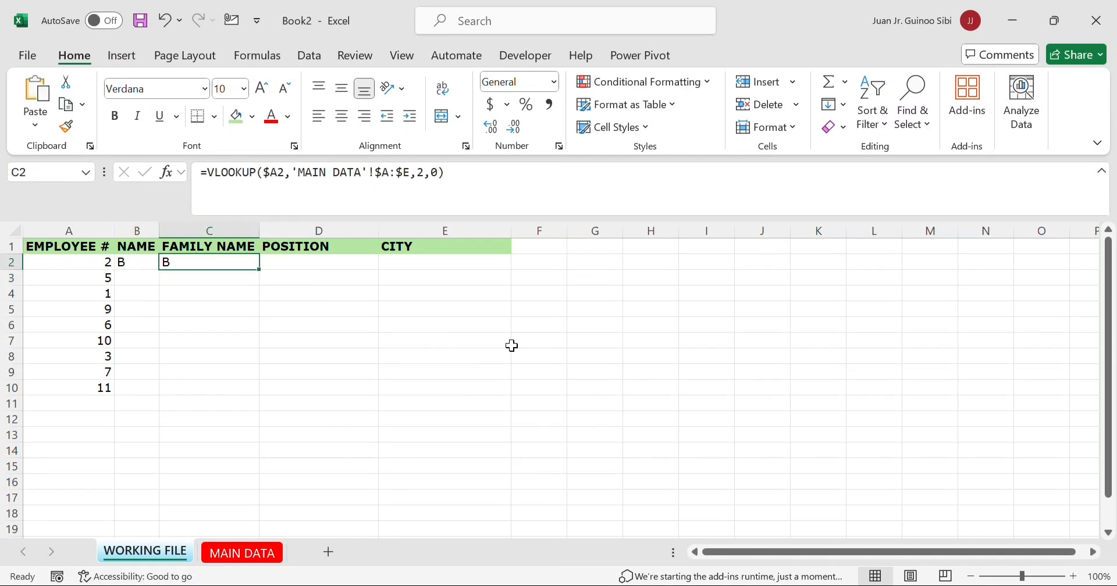
key("Down")
key("Up")
Undo an accidental edit to C2 and check FAMILY NAME's column position in MAIN DATA
left_click(434, 179)
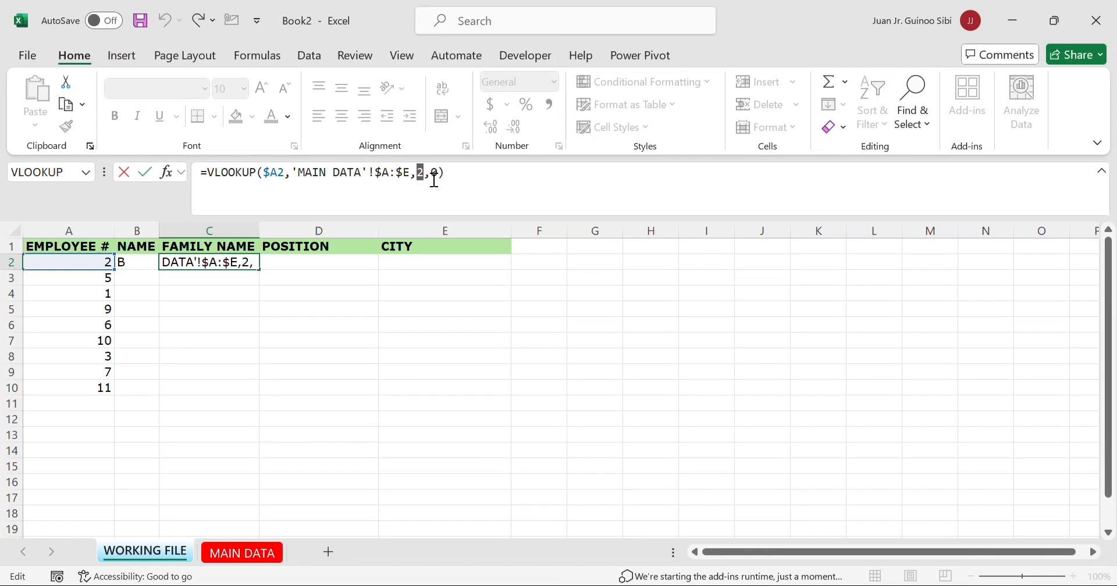
left_click(322, 313)
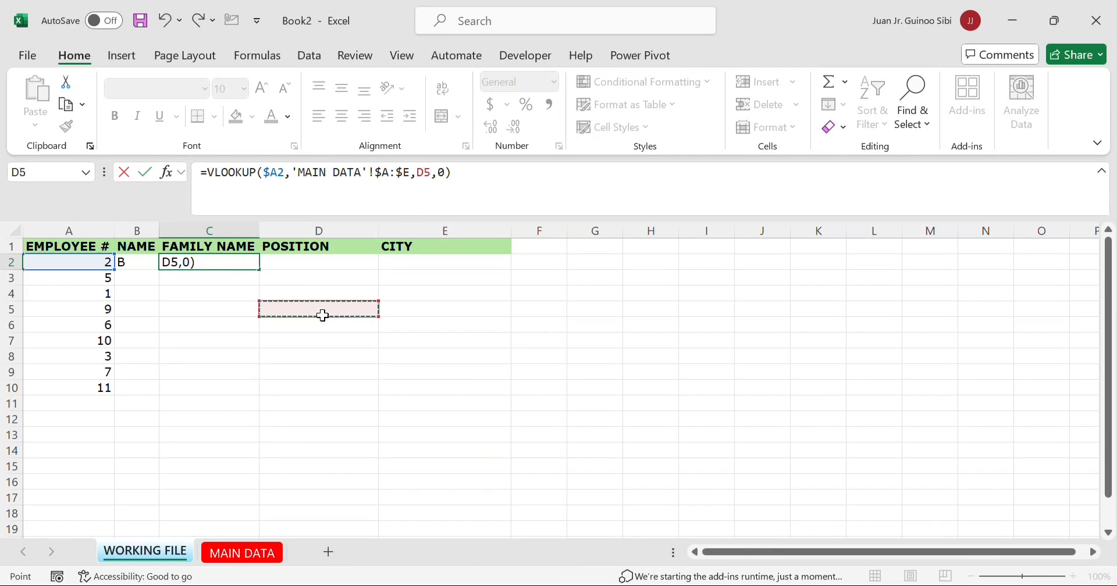
key("ctrl+Return")
key("Escape")
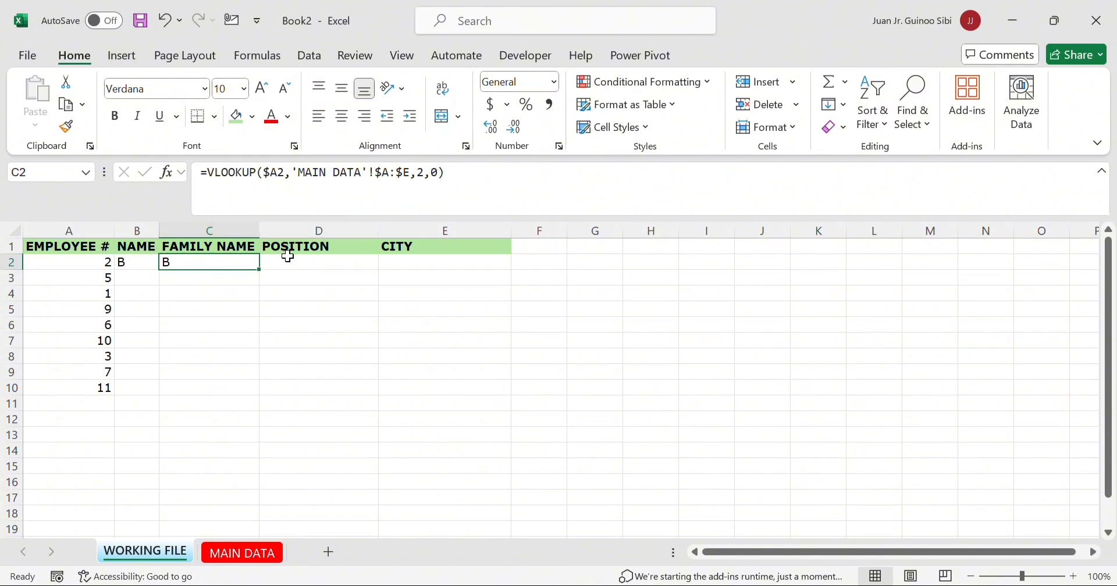
left_click(231, 246)
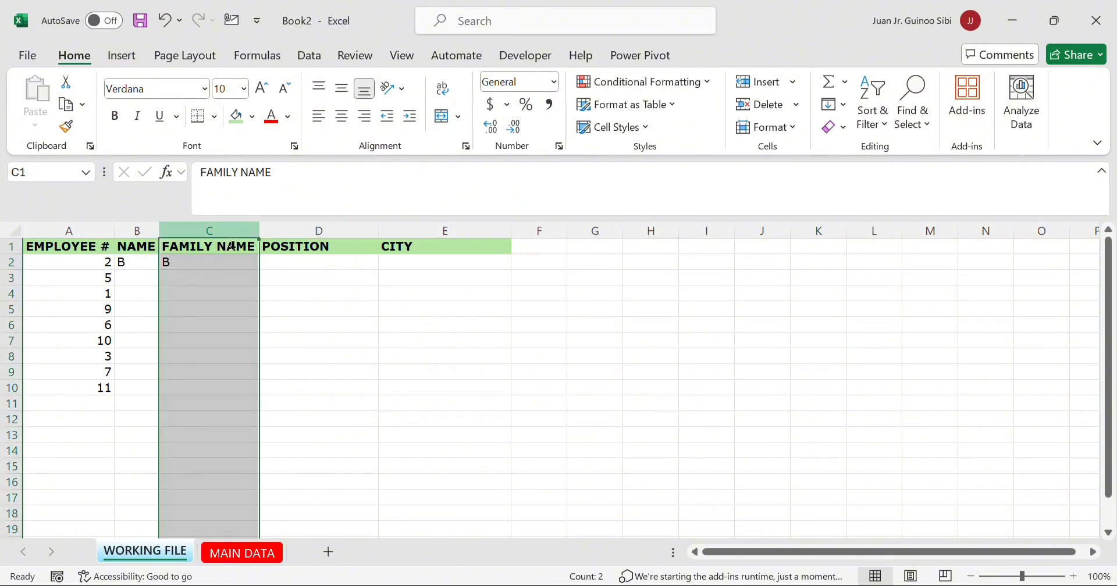
left_click(247, 554)
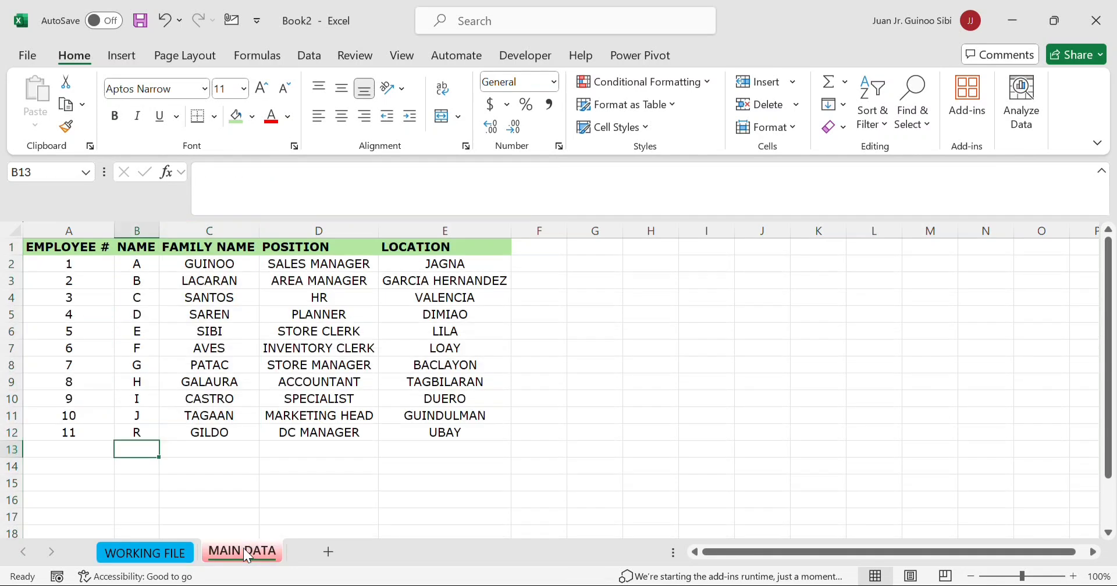
left_click(74, 251)
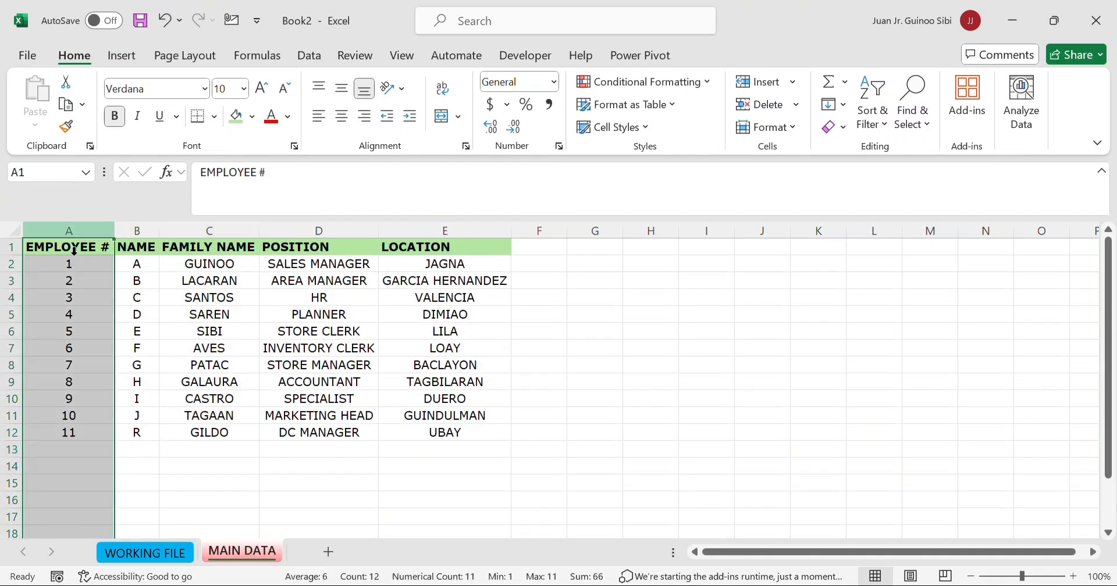
key("shift+Right")
key("shift+Right")
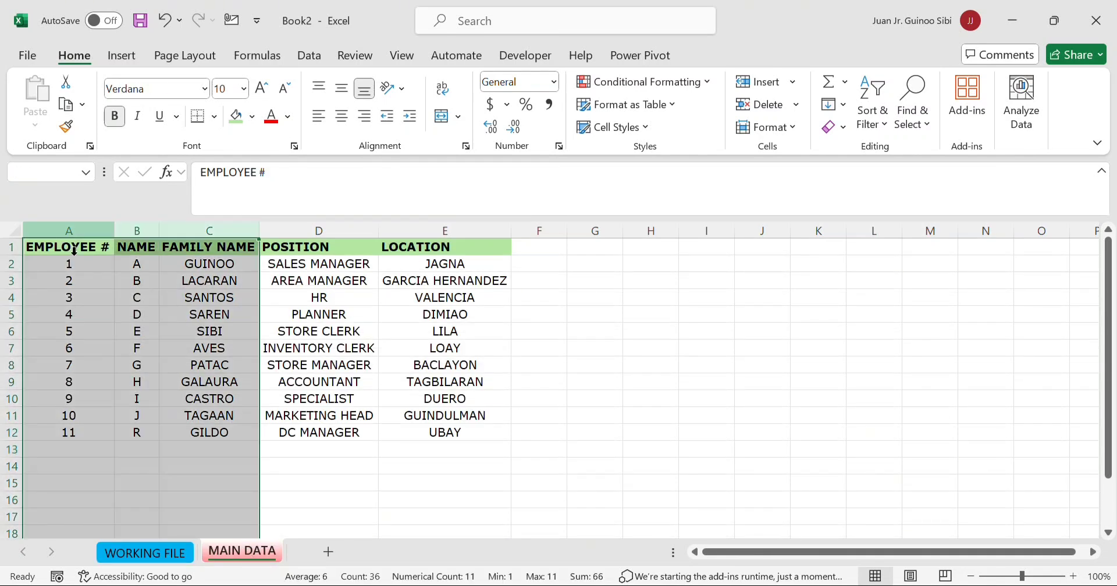
left_click(145, 553)
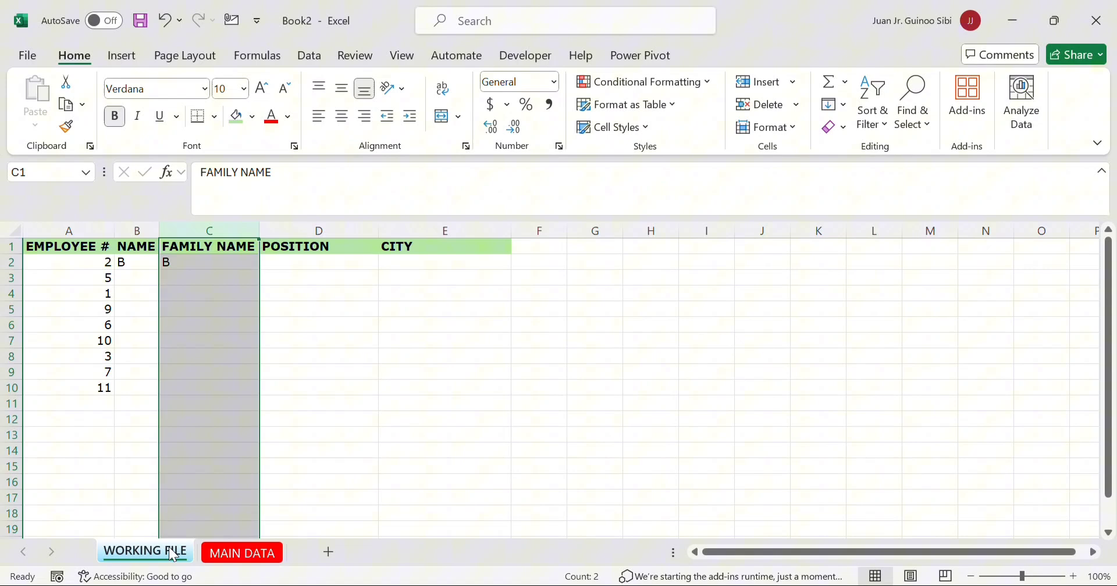
Change C2's column index from 2 to 3 so it shows LACARAN
left_click(221, 265)
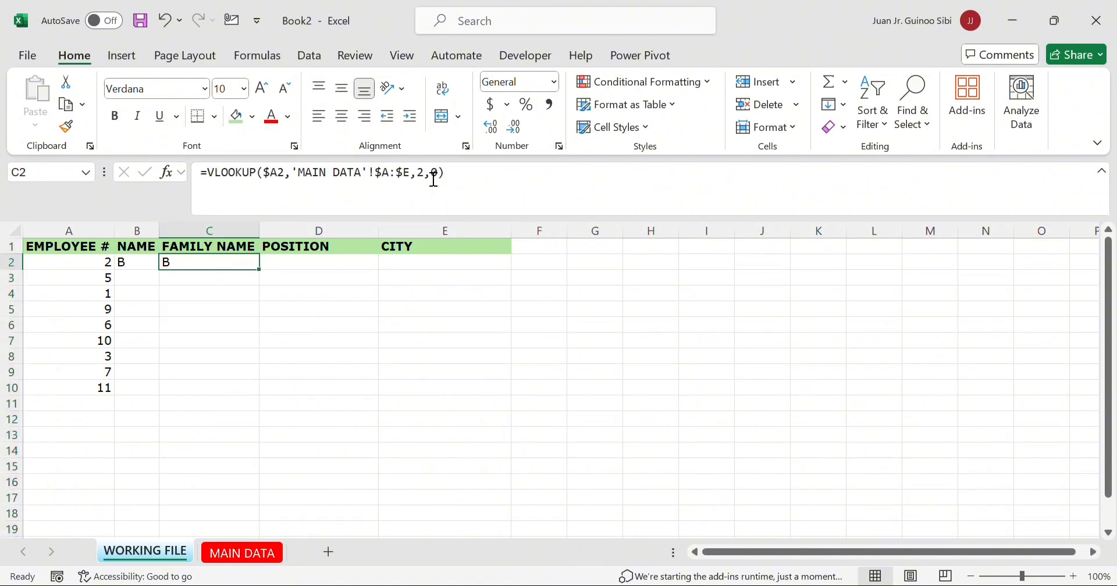
left_click(433, 180)
key("BackSpace")
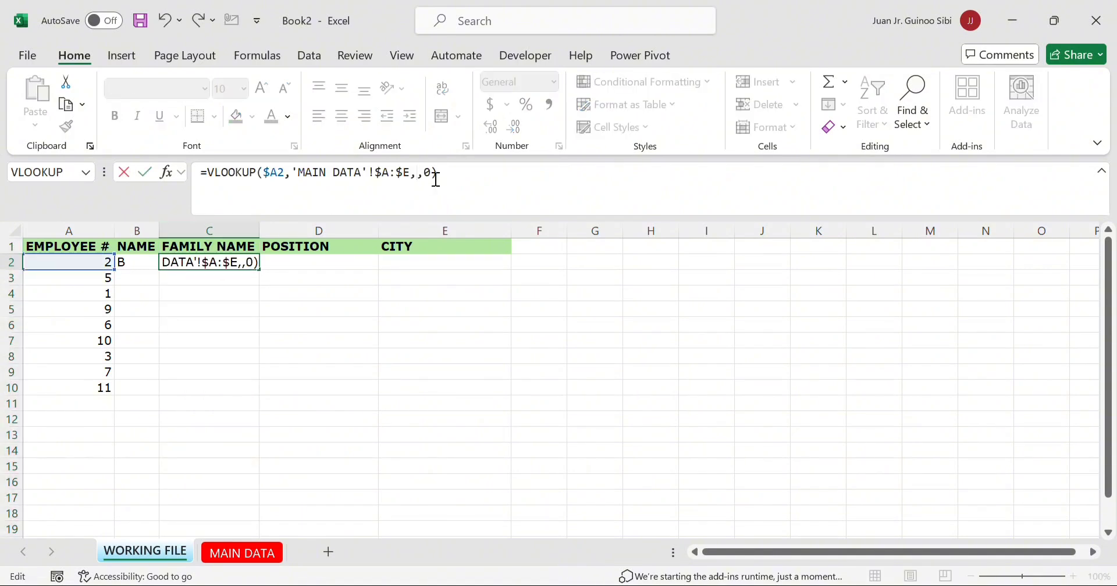
type("3")
key("Return")
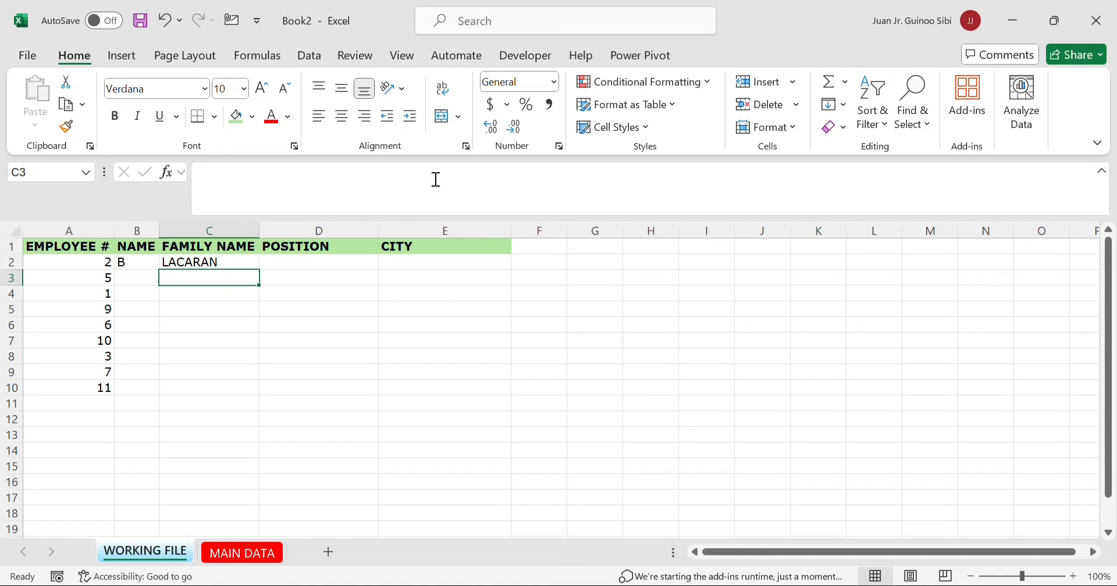
key("Up")
key("ctrl+c")
key("Right")
key("shift+Right")
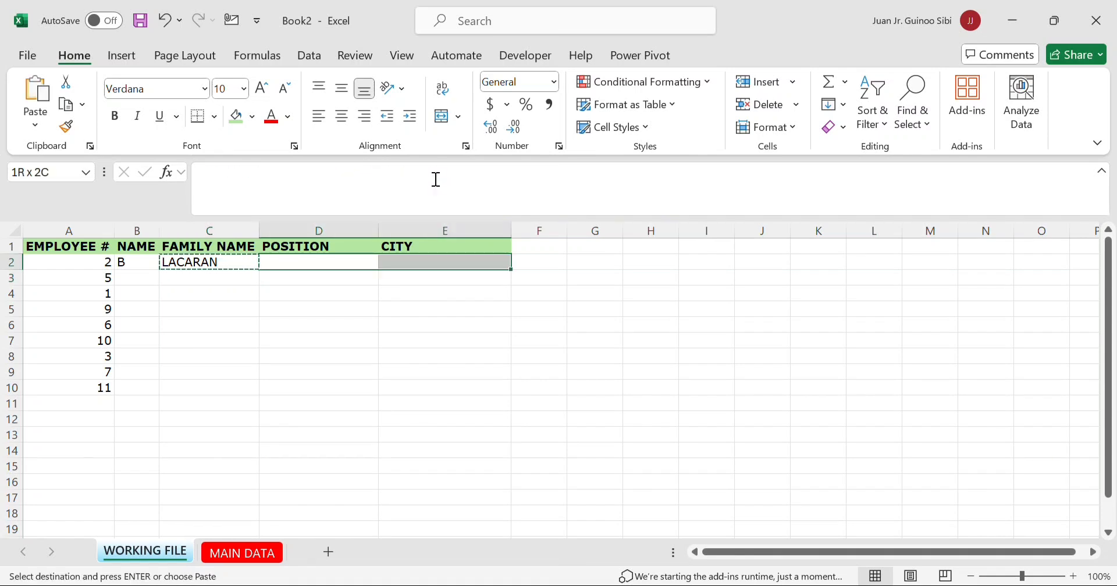
Paste B2's name lookup formula into D2 and E2
key("Left")
key("Left")
key("ctrl+c")
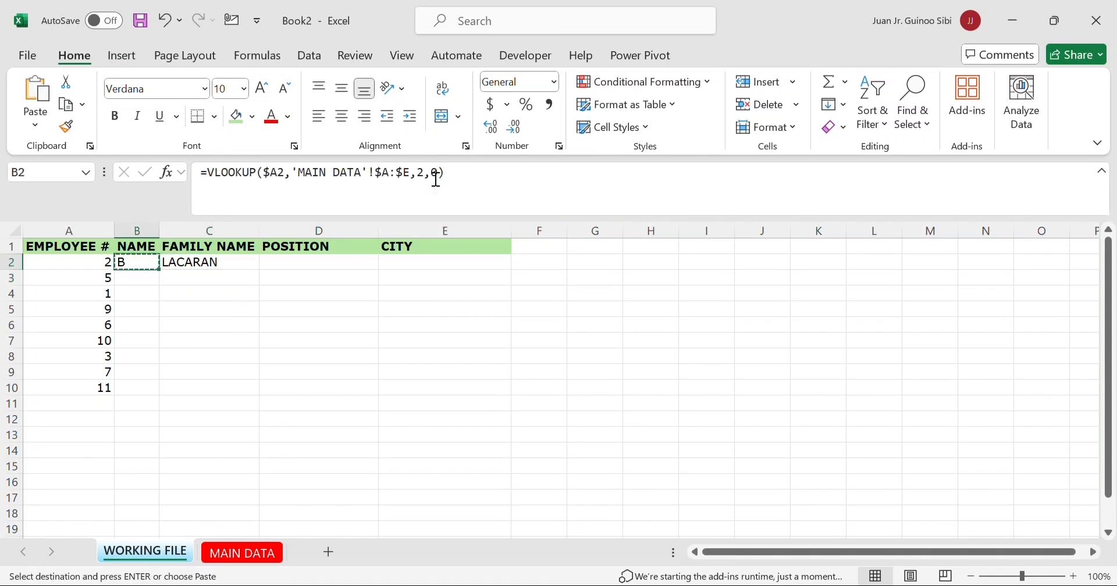
key("Right")
key("Right")
key("shift+Right")
key("ctrl+v")
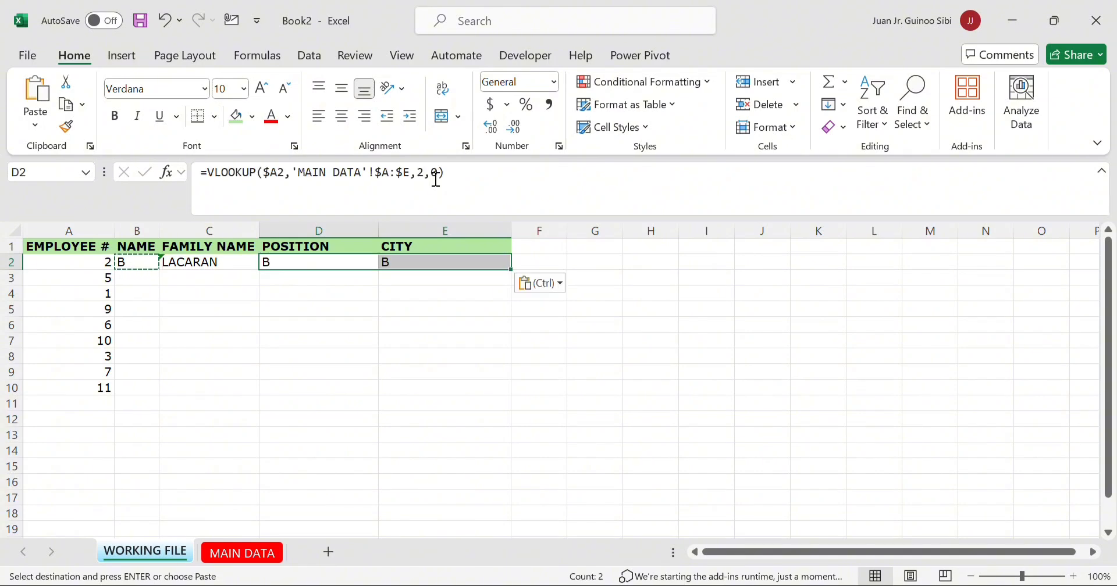
key("Down")
key("Up")
key("Right")
key("Left")
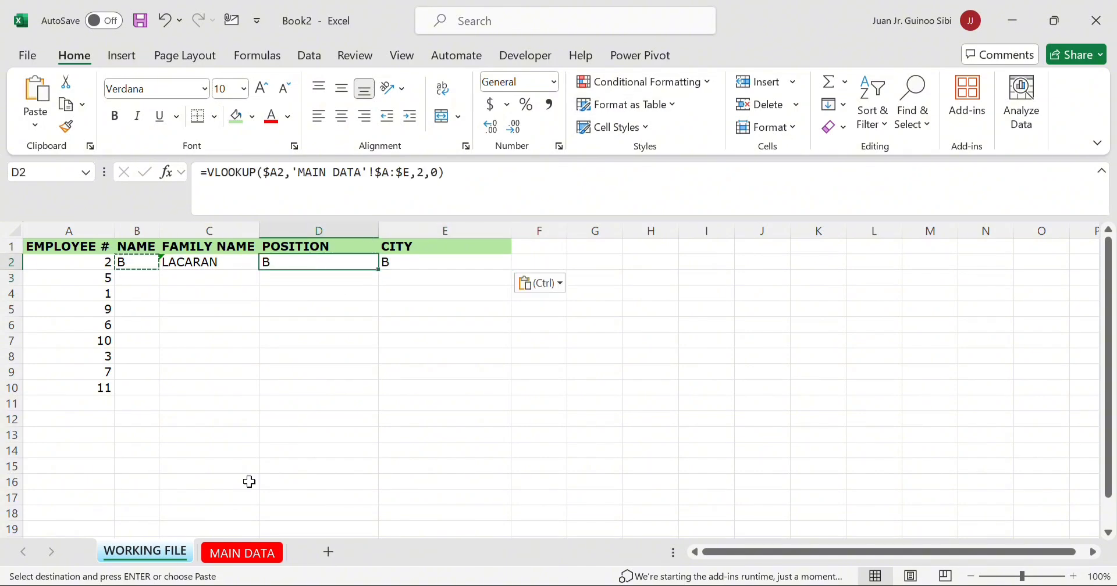
Check MAIN DATA's column order to find the POSITION and CITY columns
left_click(233, 553)
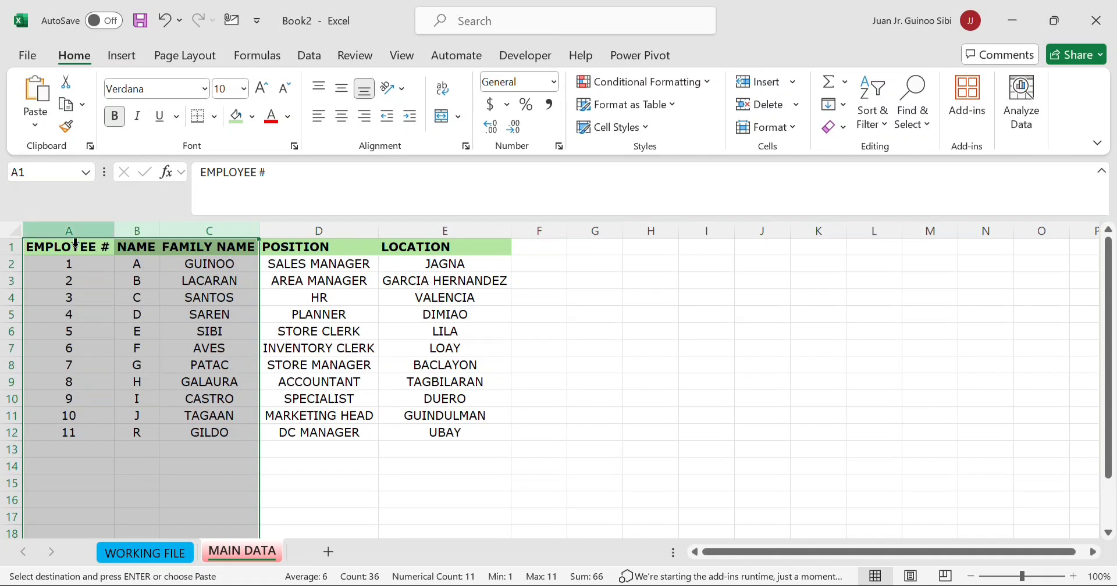
left_click(75, 243)
mouse_move(75, 243)
left_mouse_down()
mouse_move(81, 256)
mouse_move(323, 283)
mouse_move(456, 250)
left_mouse_up()
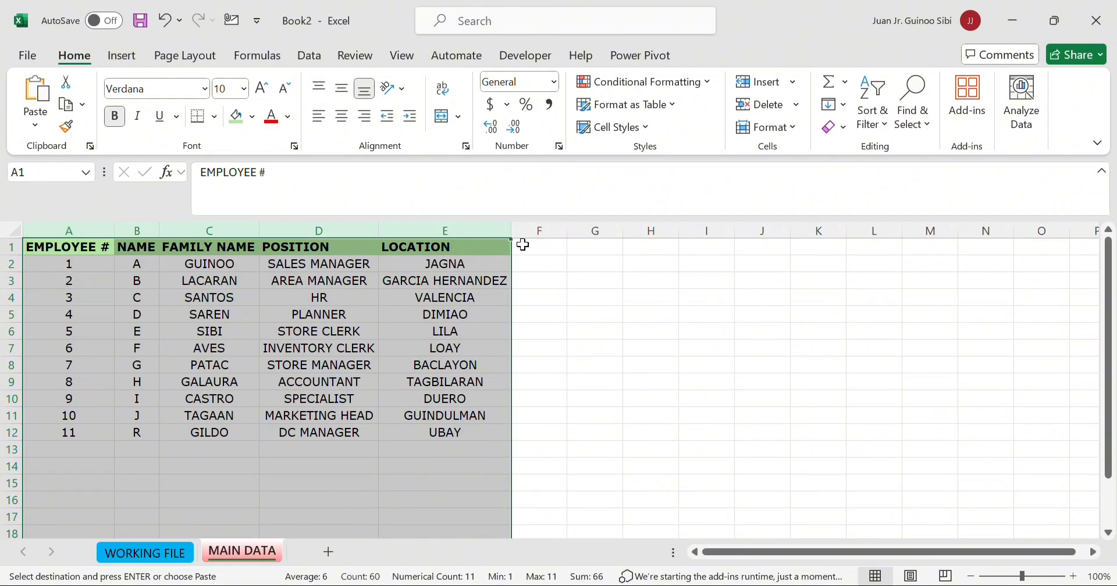
left_click(164, 555)
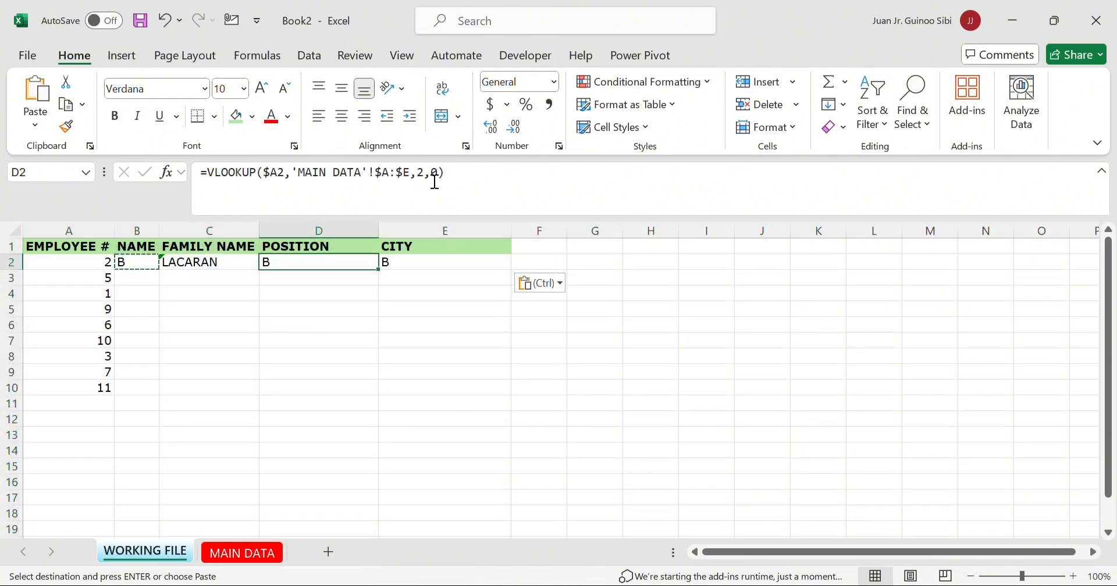
Change D2's column index to 4 so it shows AREA MANAGER
left_click(434, 175)
key("BackSpace")
type("4")
key("Return")
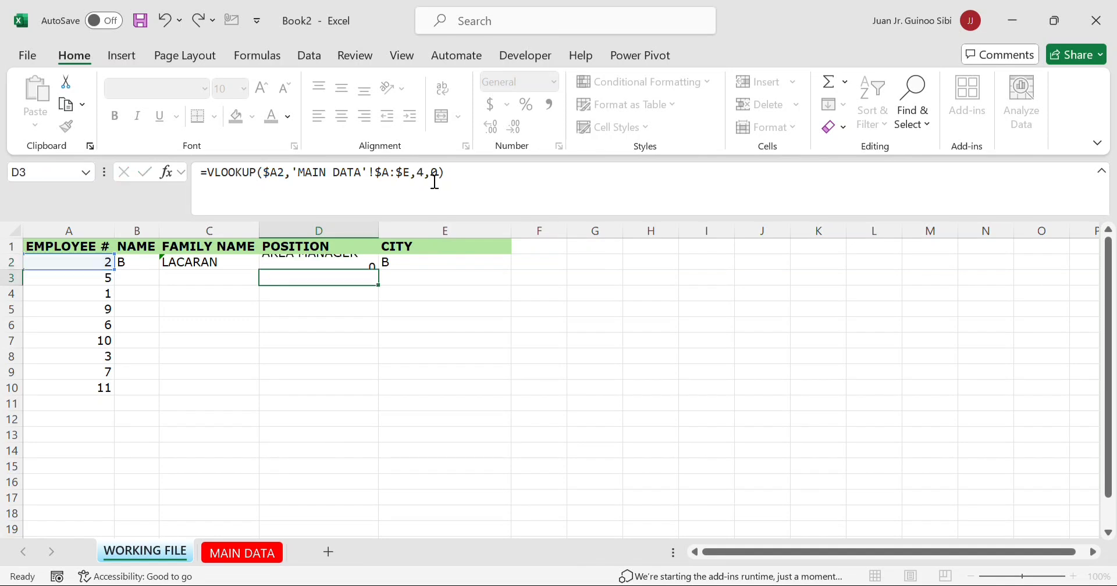
key("Up")
key("Right")
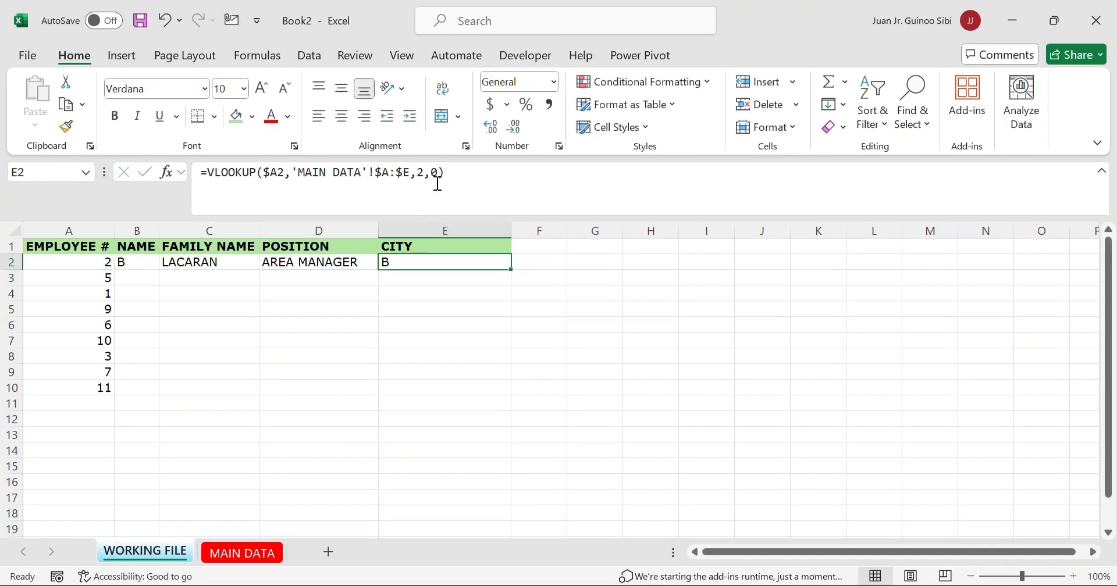
Edit E2's column index so the CITY lookup returns GARCIA HERNANDEZ
left_click(434, 174)
key("BackSpace")
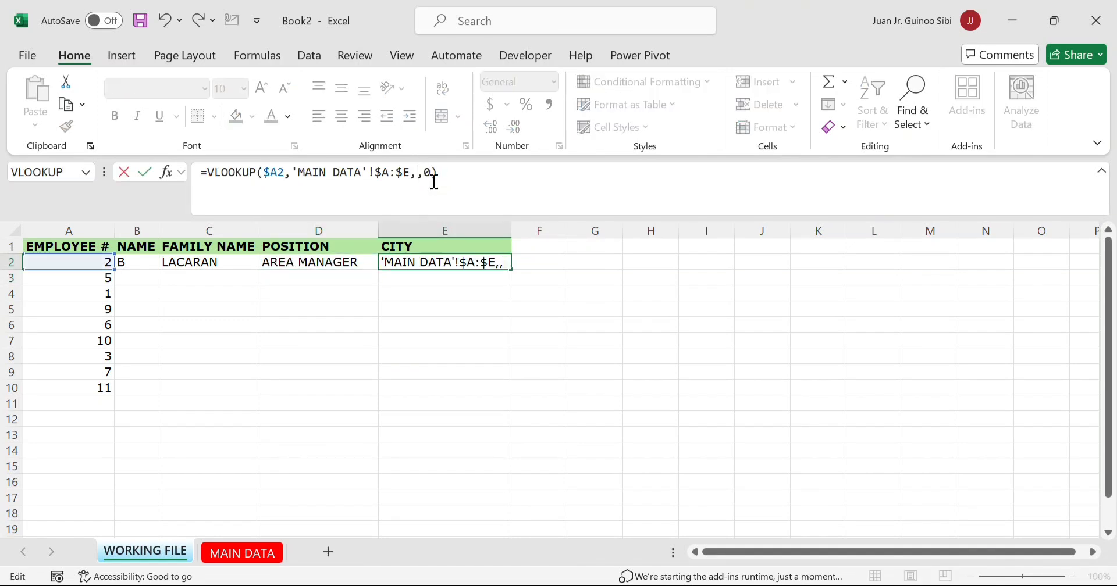
type("3")
key("Return")
key("Up")
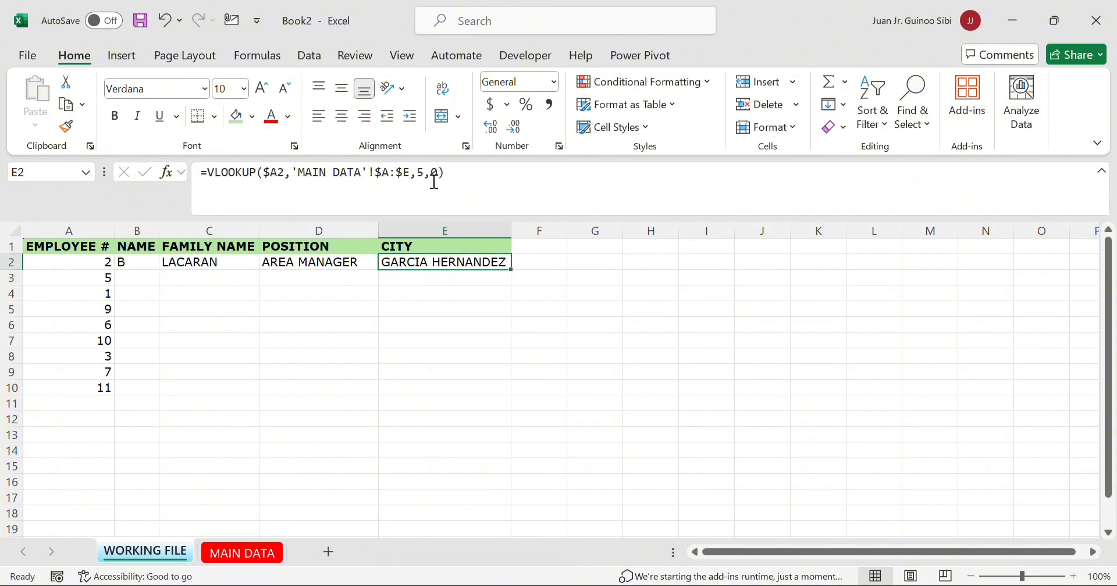
key("Left")
key("Left")
key("Left")
key("shift+Right")
key("shift+Right")
key("shift+Right")
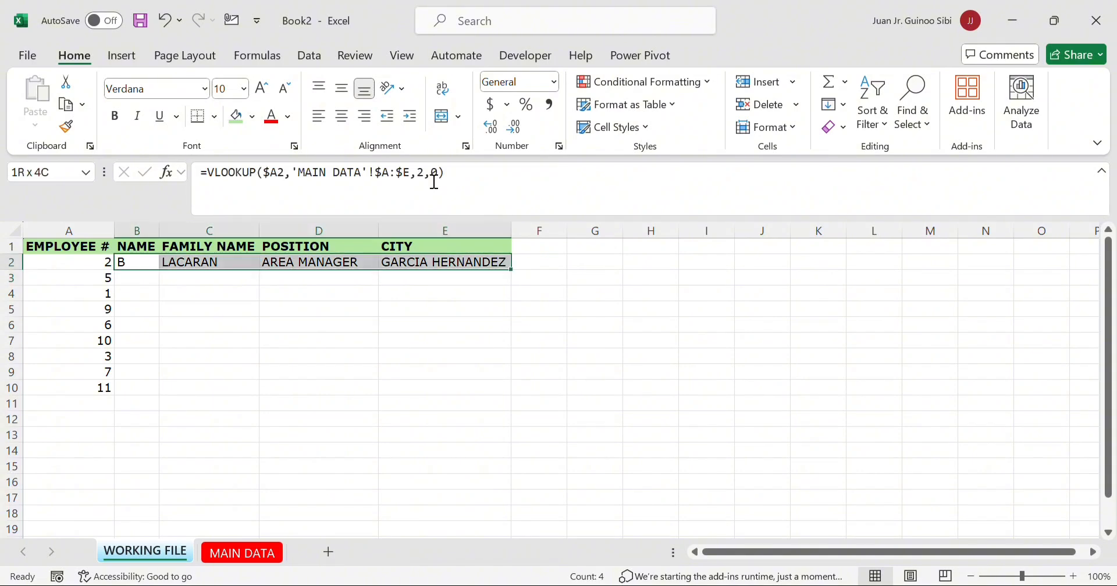
Fill the B2:E2 lookups down through B2:E10 for every employee
key("ctrl+c")
key("Left")
key("ctrl+Down")
key("Right")
key("ctrl+shift+Up")
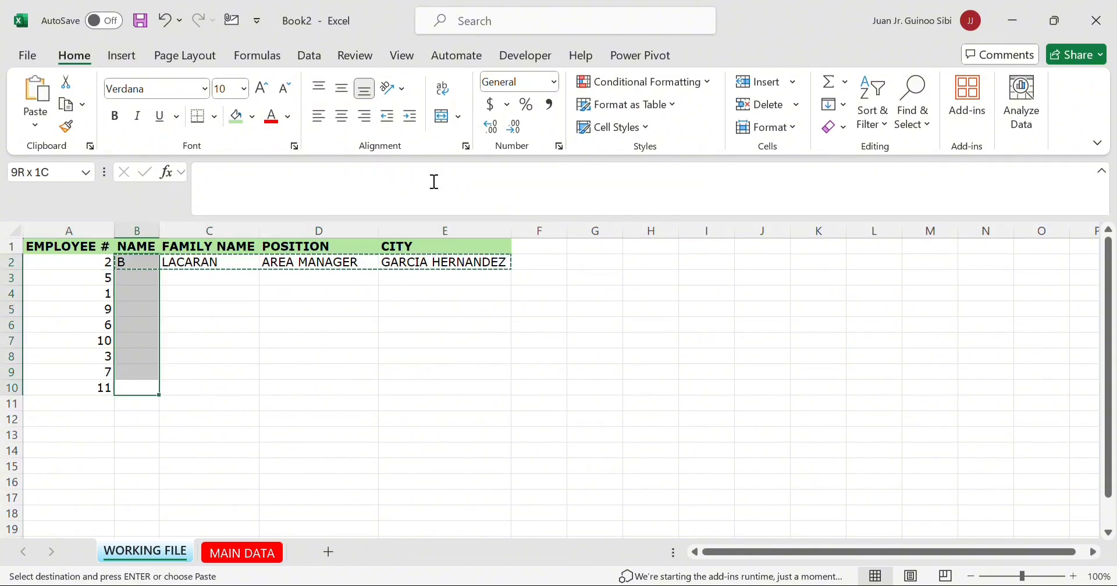
key("shift+Right")
key("shift+Right")
key("shift+Right")
key("ctrl+v")
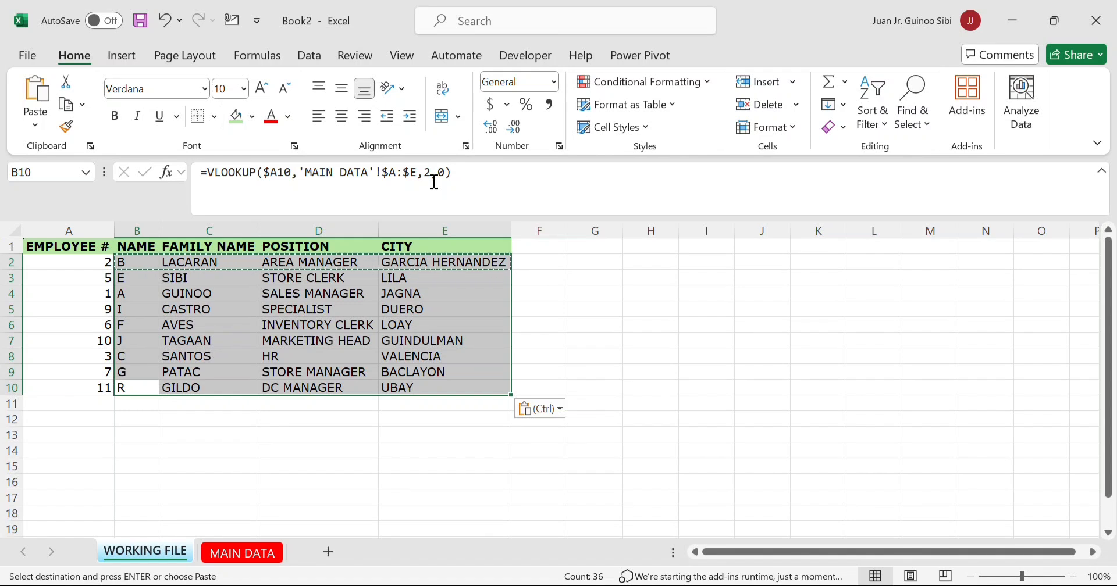
Review the filled NAME and FAMILY NAME formulas row by row down to row 10
key("Down")
key("Up")
key("Up")
key("Up")
key("Up")
key("Up")
key("Up")
key("Up")
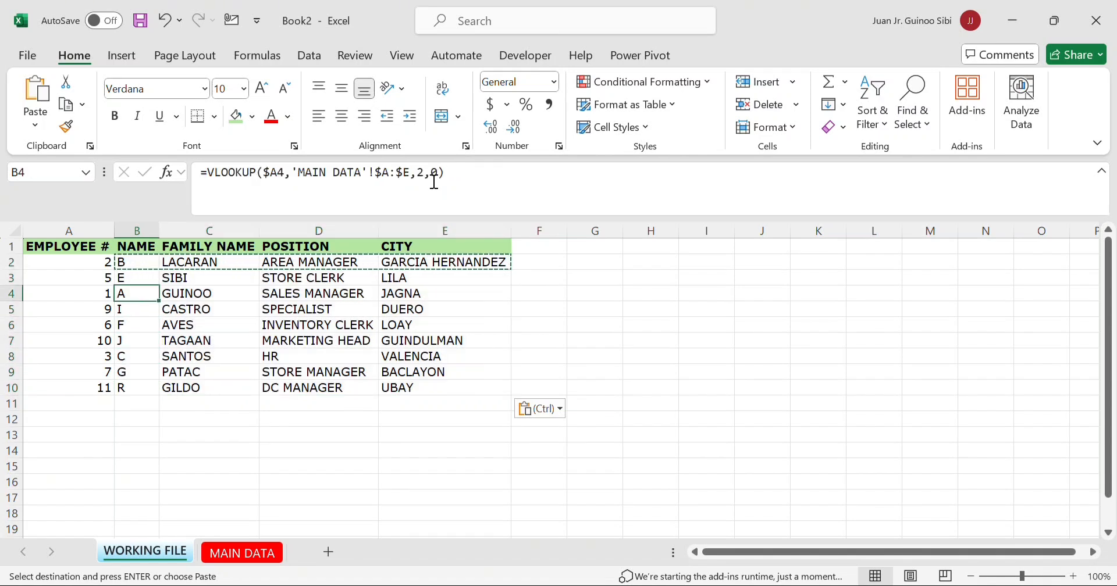
key("Up")
key("Up")
key("Escape")
key("Down")
key("Up")
key("Down")
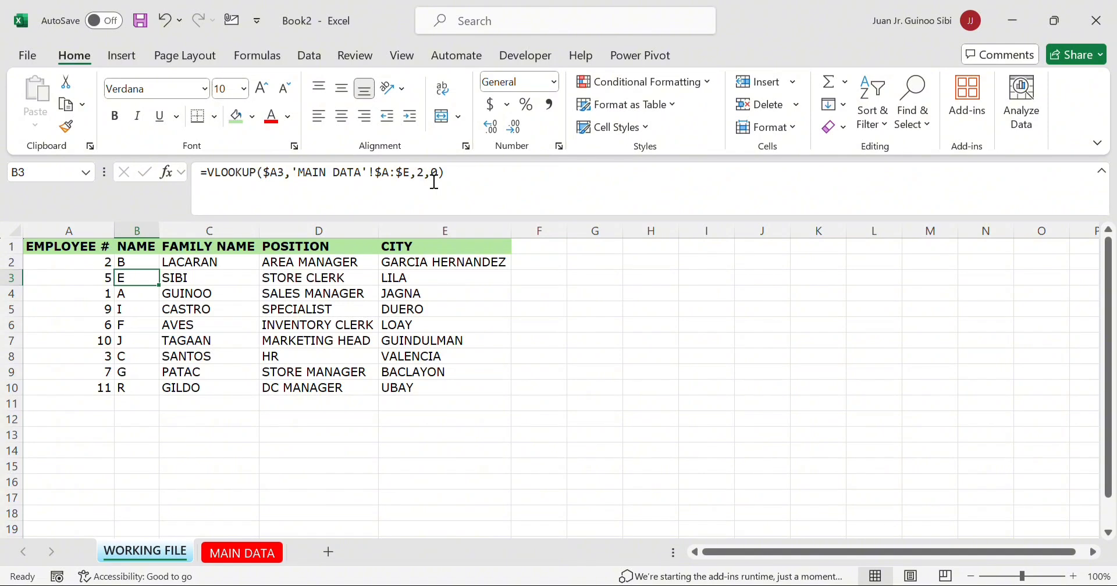
key("Up")
key("Right")
key("Left")
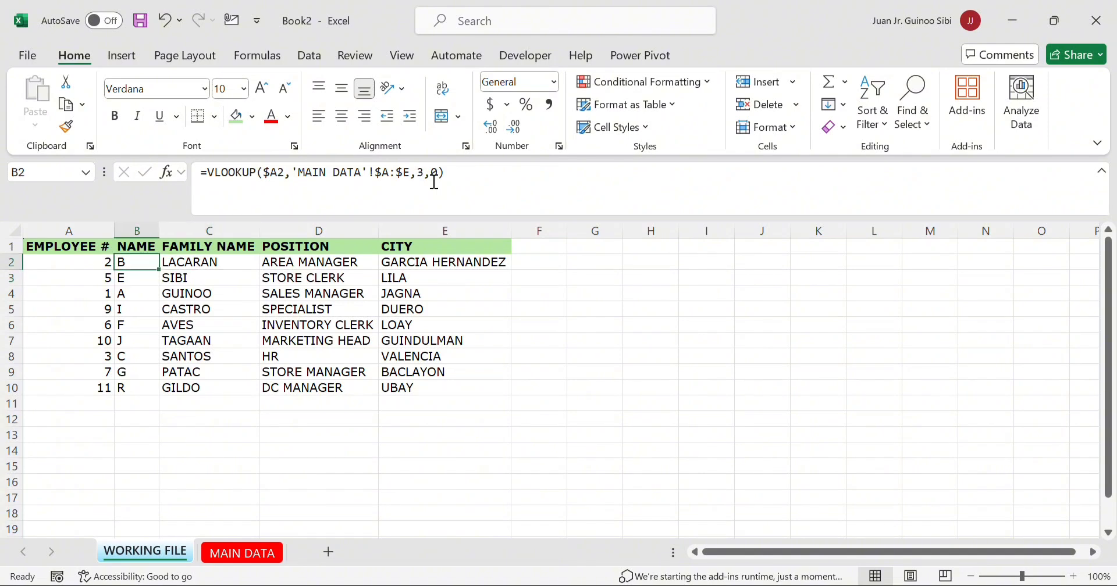
key("Right")
key("Down")
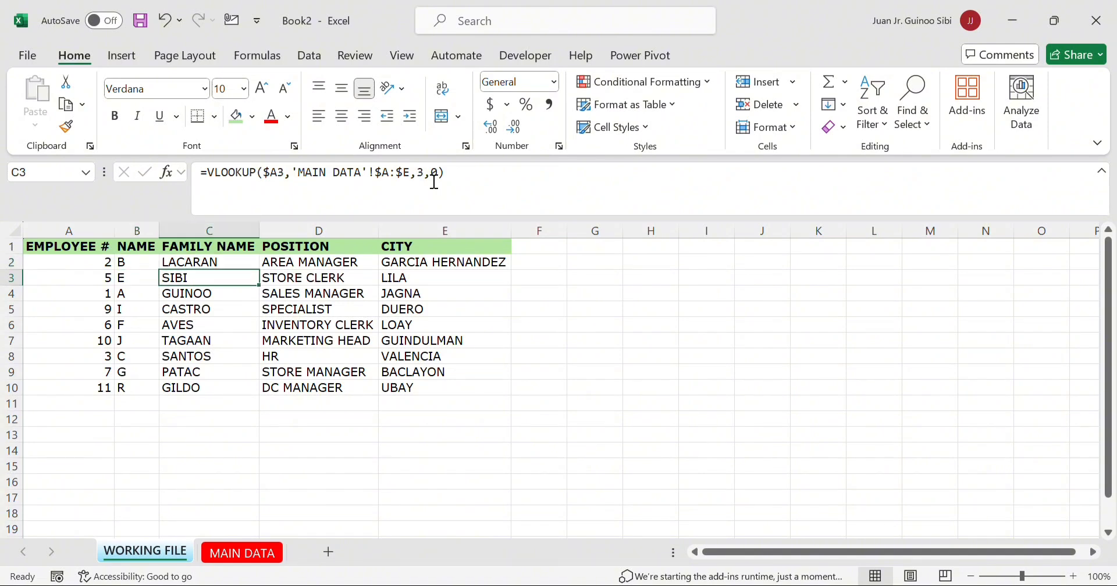
key("ctrl+Down")
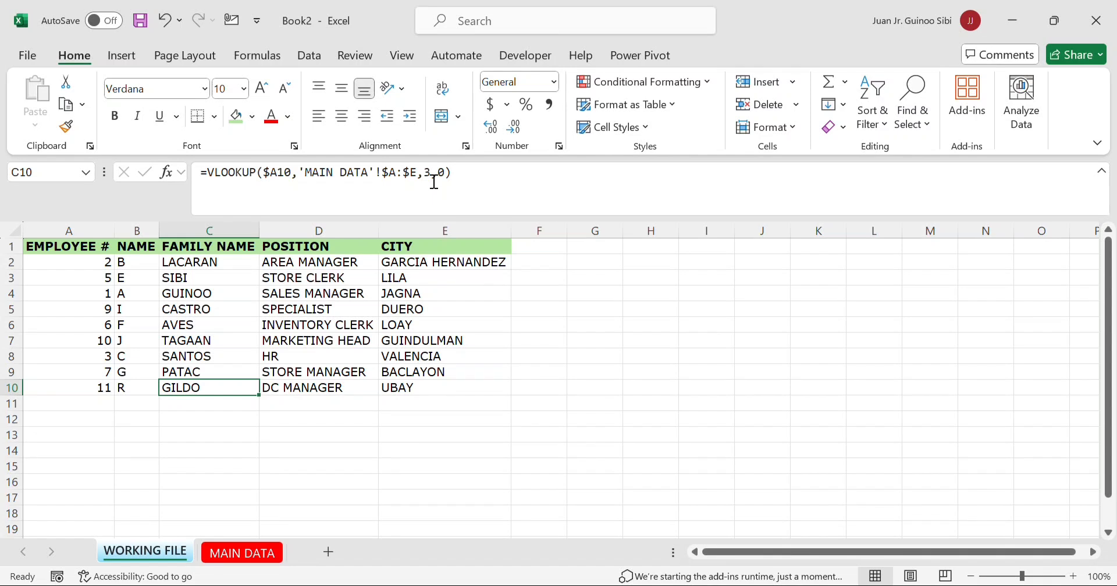
key("ctrl+Up")
Delete all lookup results in B2:E10, leaving only employee numbers
key("Down")
key("Left")
key("ctrl+shift+Right")
key("ctrl+shift+Down")
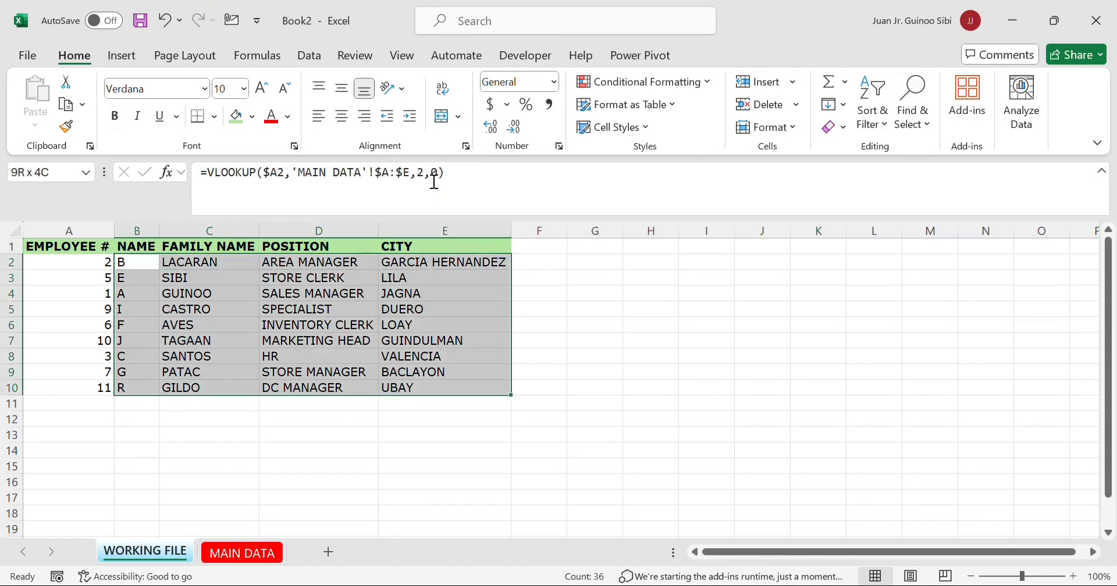
key("Delete")
key("Up")
Retype =VLOOKUP($A2,'MAIN DATA'!$A:$E,2,0) in B2 to return employee 2's name
key("Down")
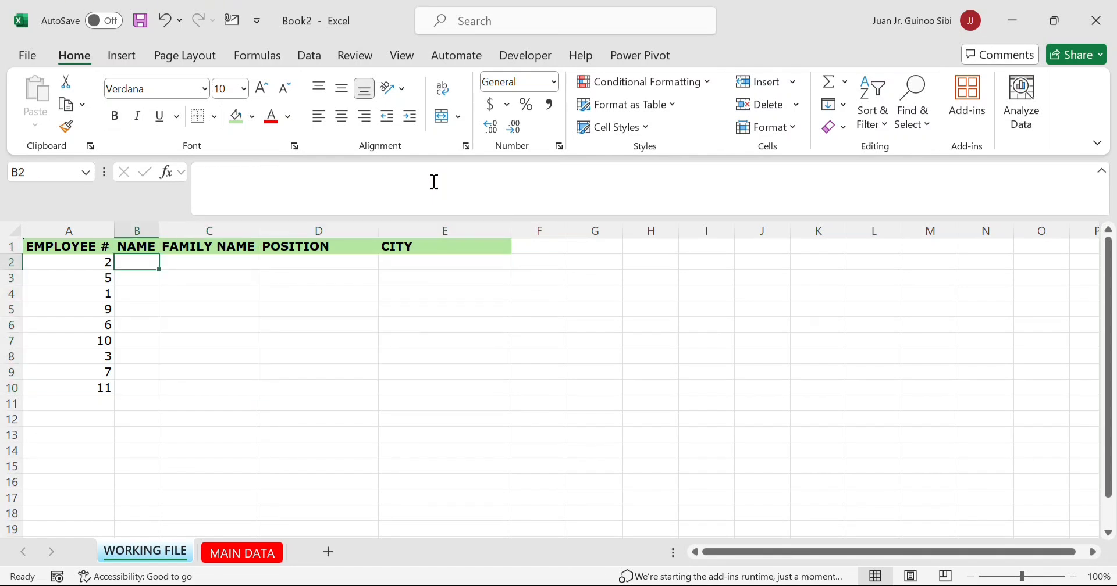
type("=VL")
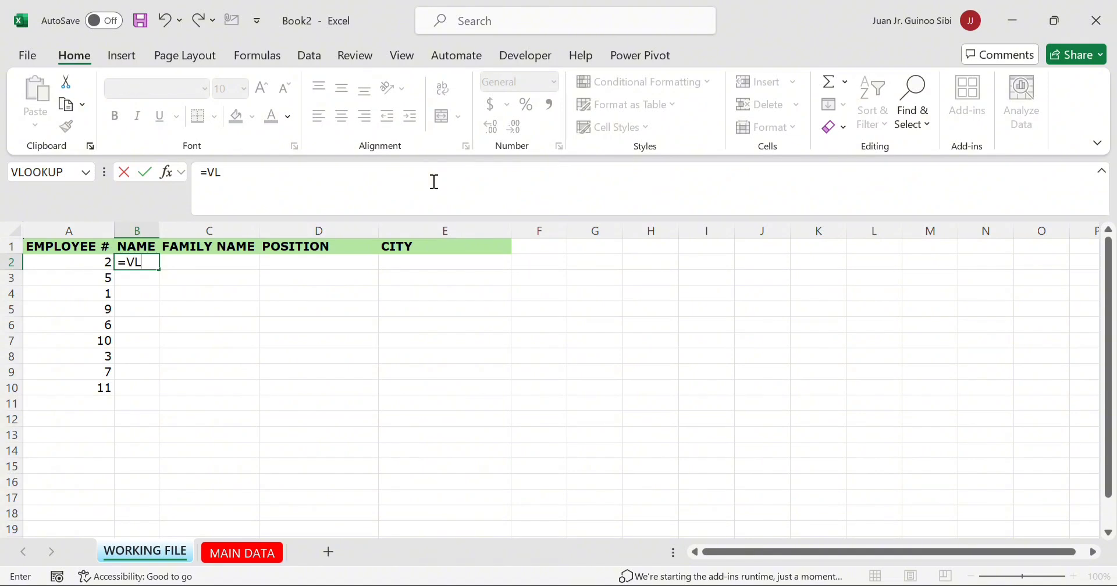
type("OO")
type("KUP(")
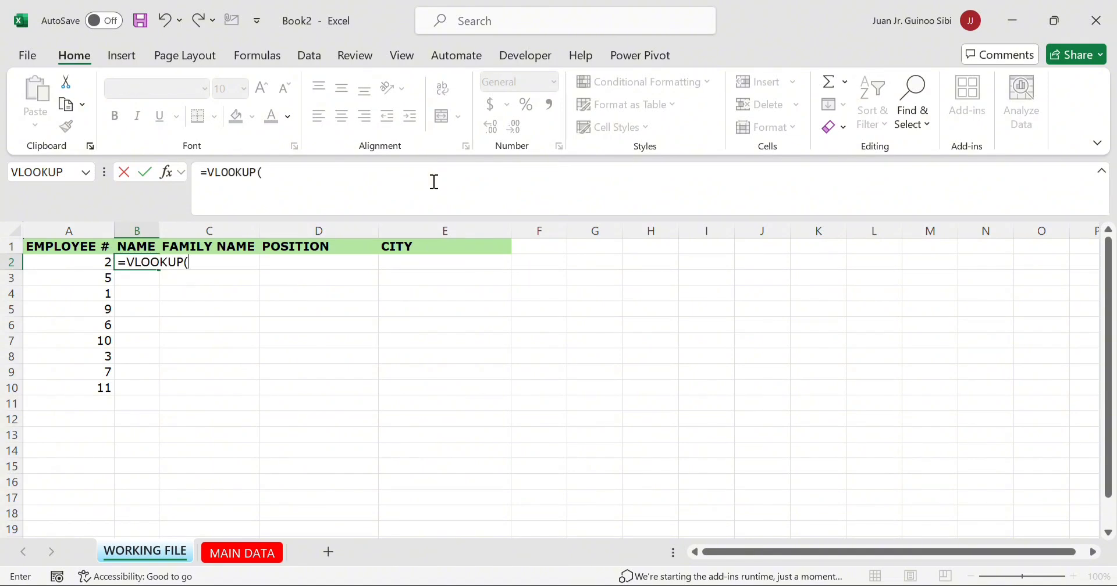
left_click(99, 265)
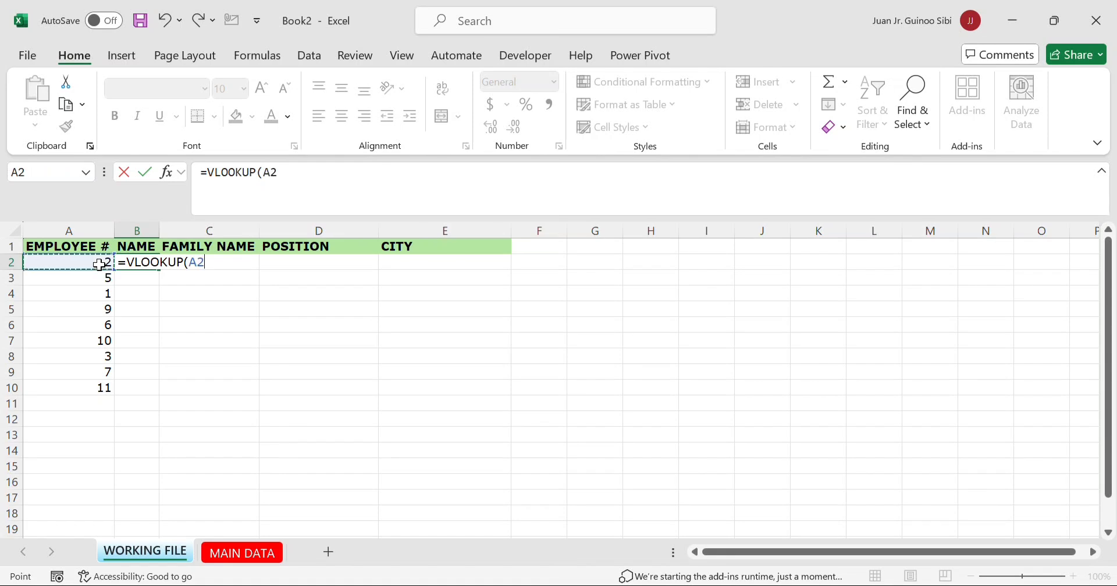
key("F4")
key("F4")
key("F4")
type("$A2,")
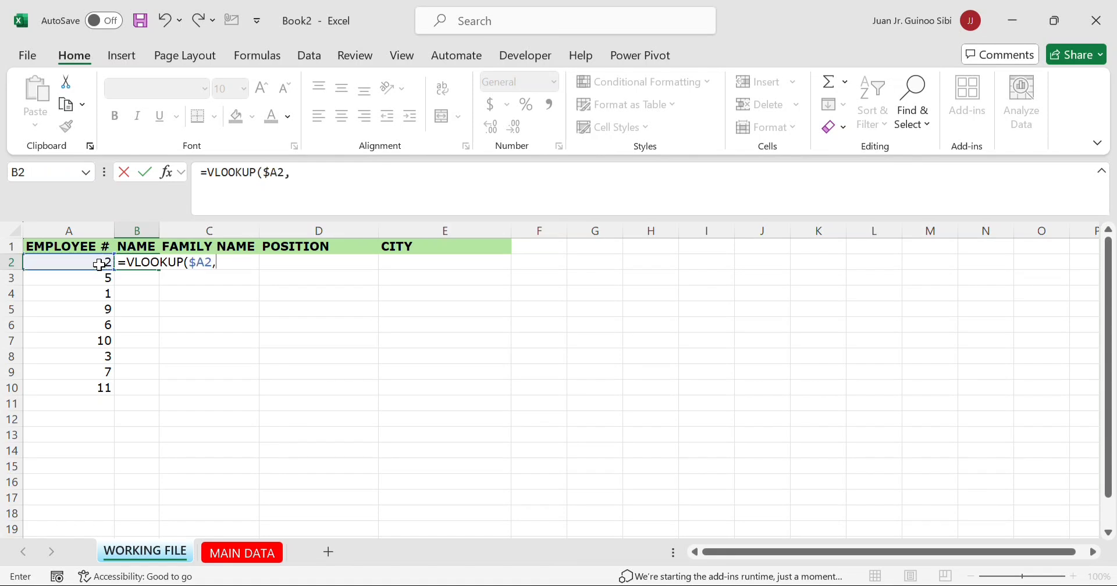
left_click(231, 550)
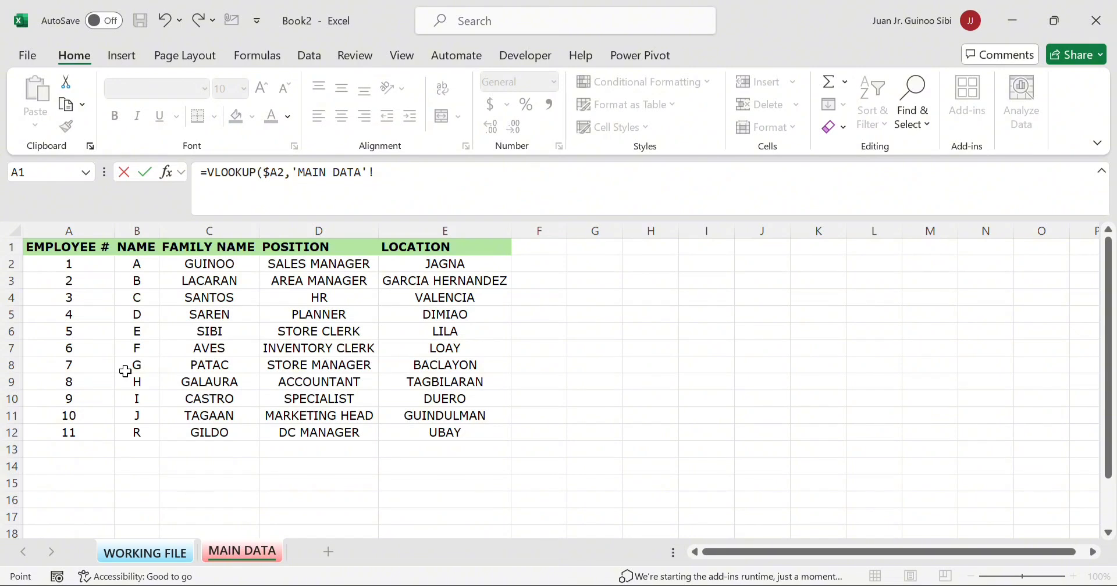
mouse_move(87, 247)
left_mouse_down()
mouse_move(312, 252)
mouse_move(445, 283)
left_mouse_up()
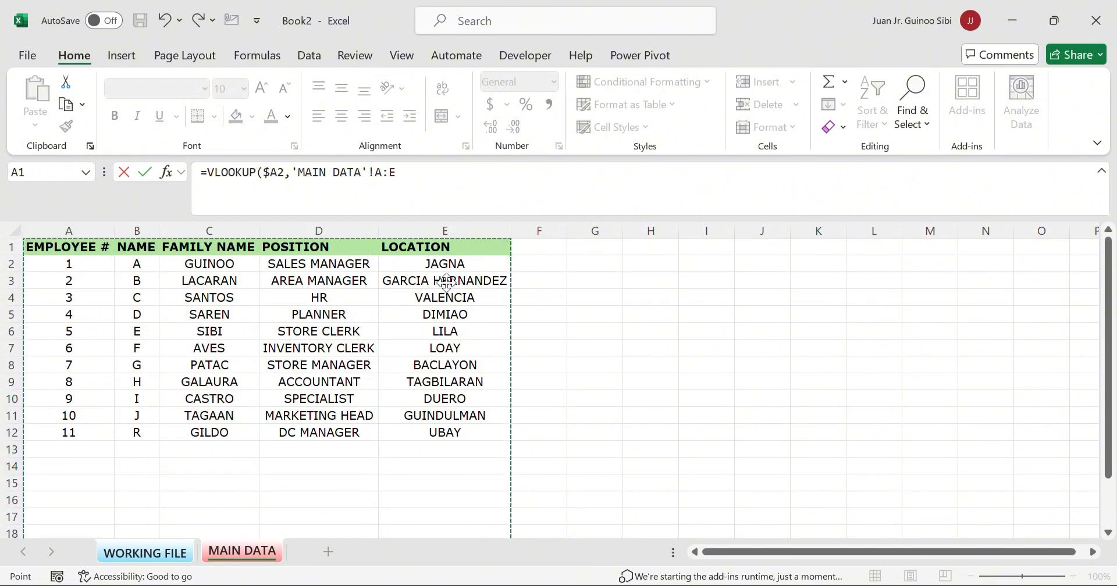
key("F4")
type("$E,")
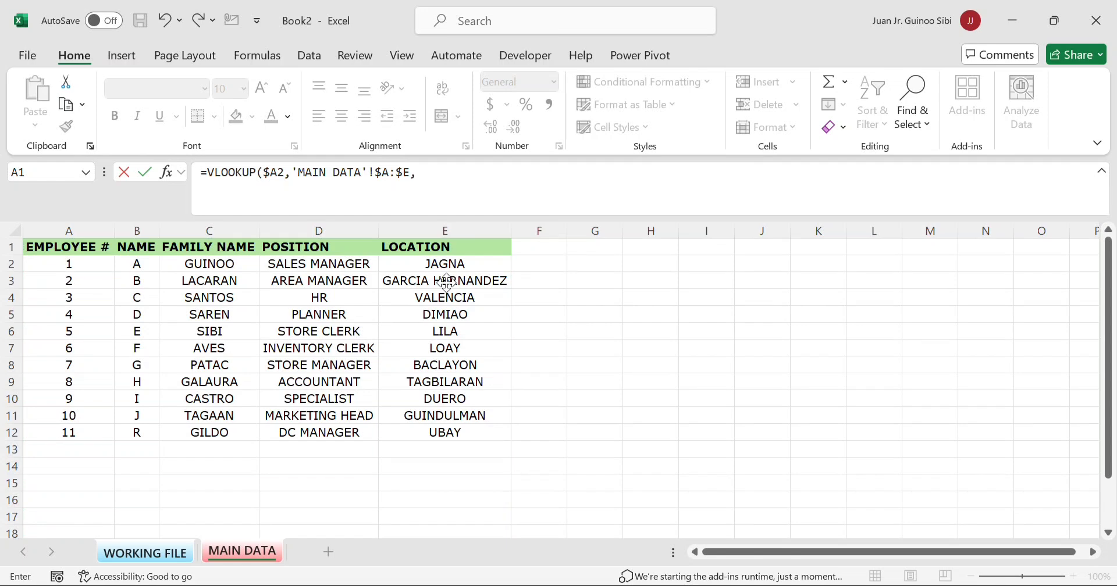
type("2,0")
type(")")
key("Return")
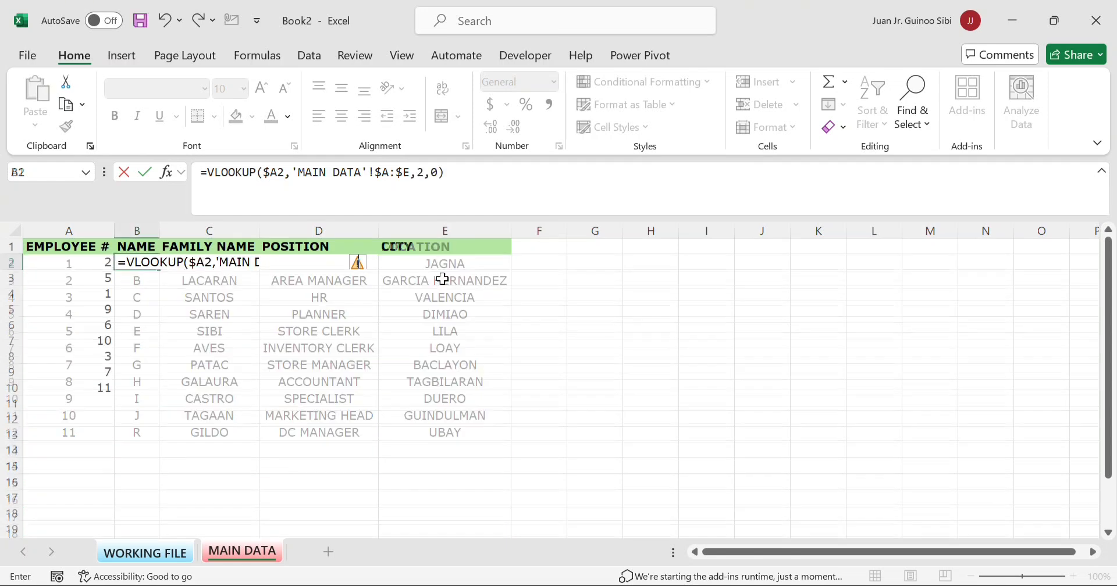
Copy B2's name VLOOKUP into C2:E2
key("ctrl+c")
key("shift+Right")
key("shift+Right")
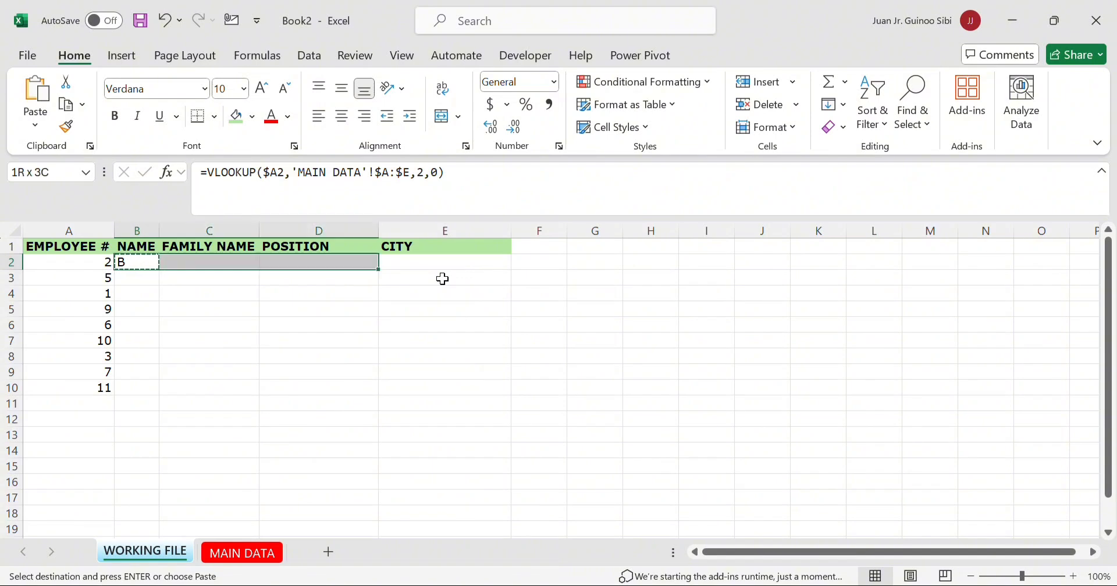
key("shift+Right")
key("ctrl+v")
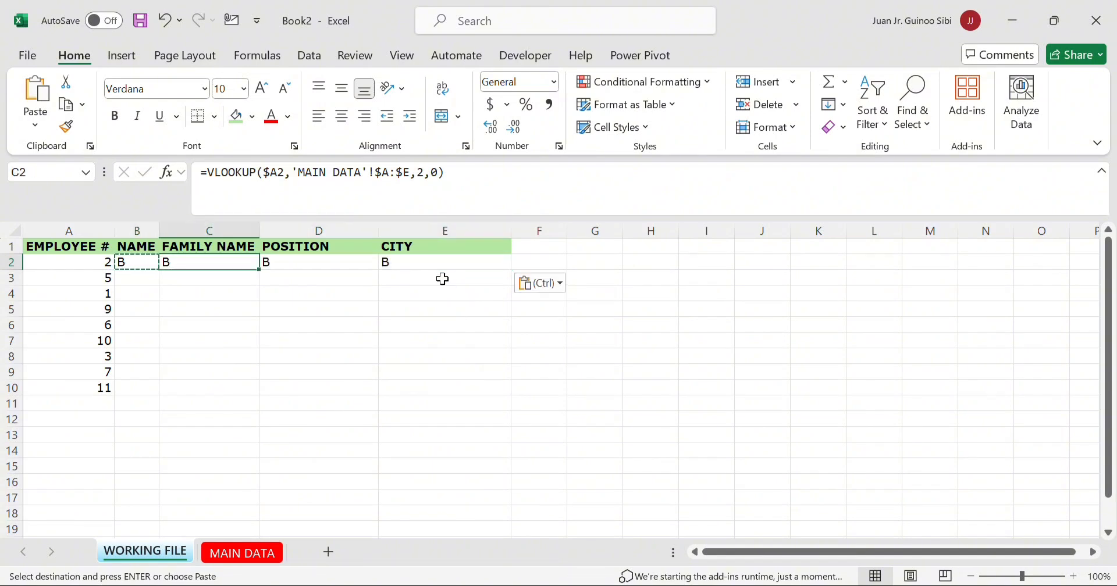
Change the column indexes in C2, D2 and E2 to 3, 4 and 5 for family name, position and city
double_click(421, 174)
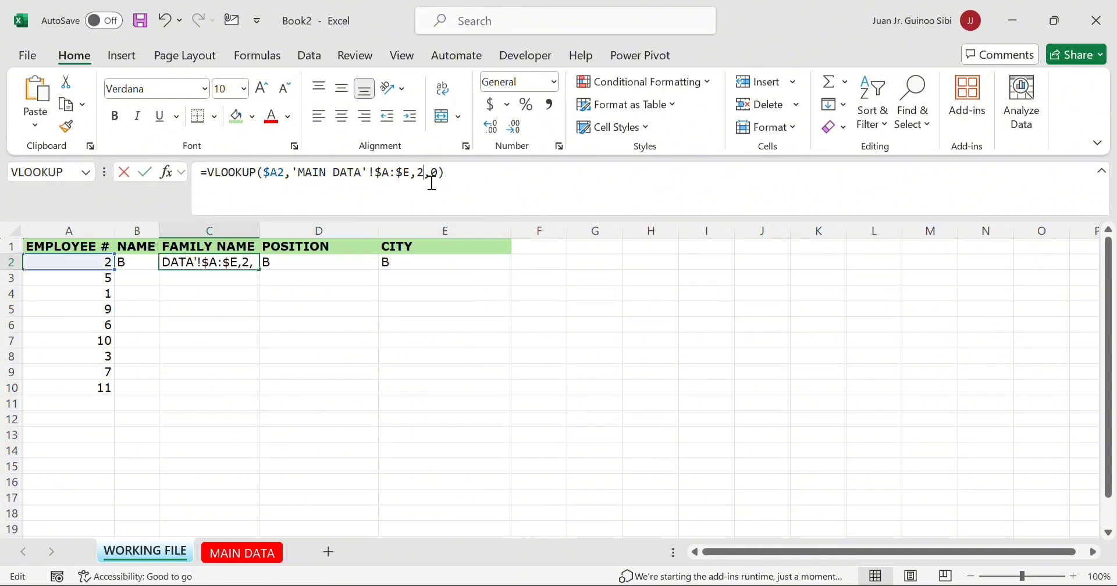
type("3")
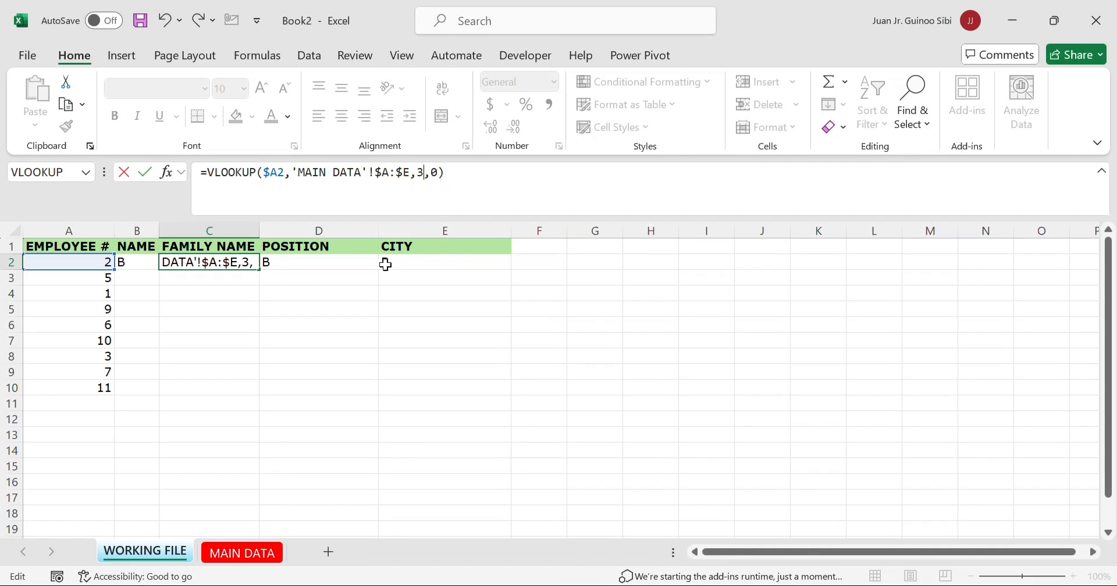
left_click(368, 263)
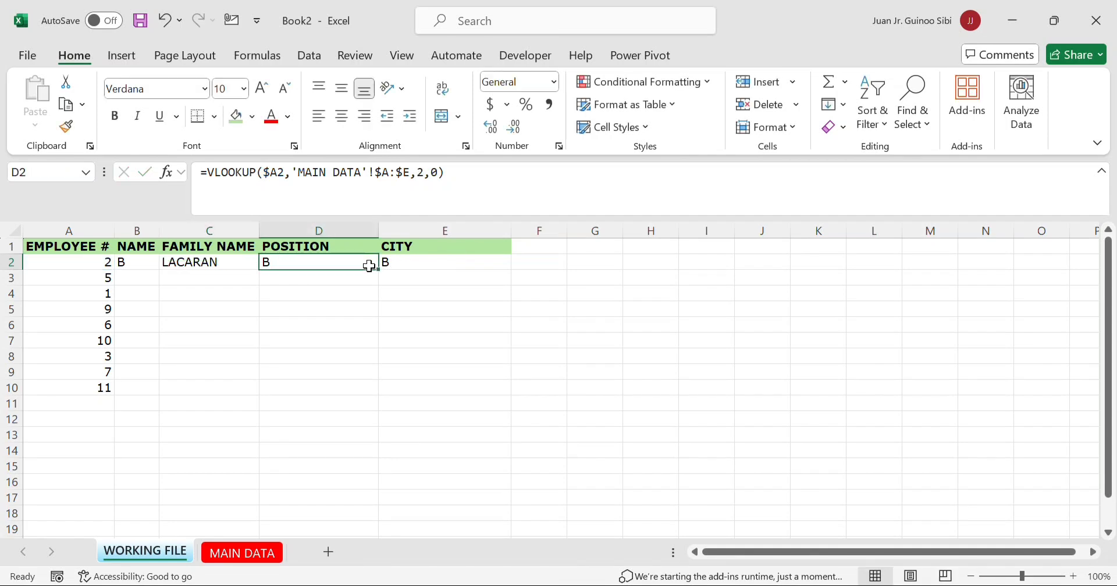
left_click(429, 173)
key("BackSpace")
type("4")
key("ctrl+Return")
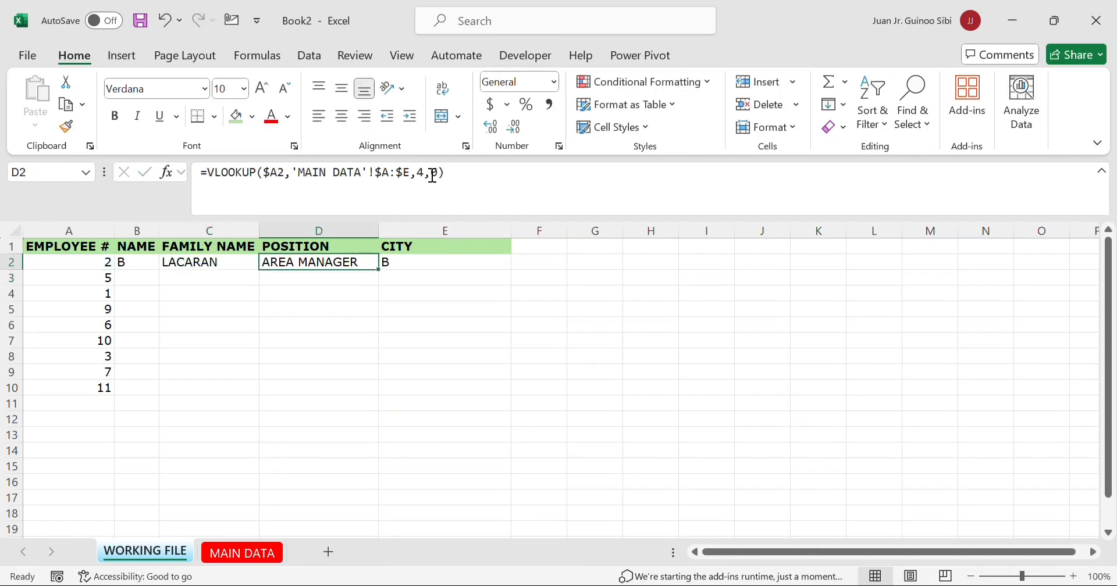
key("Right")
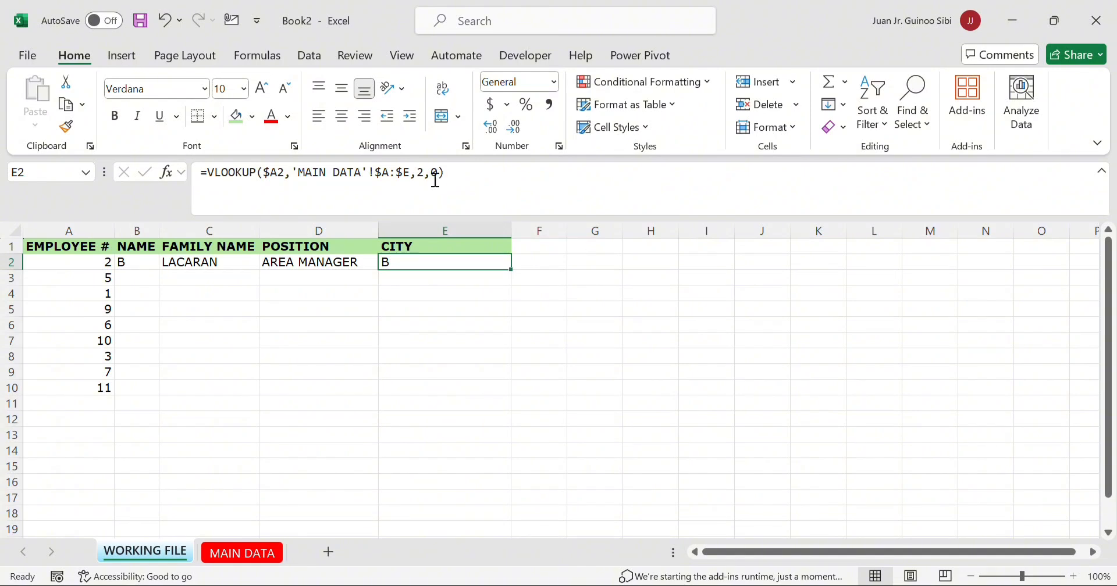
left_click(436, 180)
key("BackSpace")
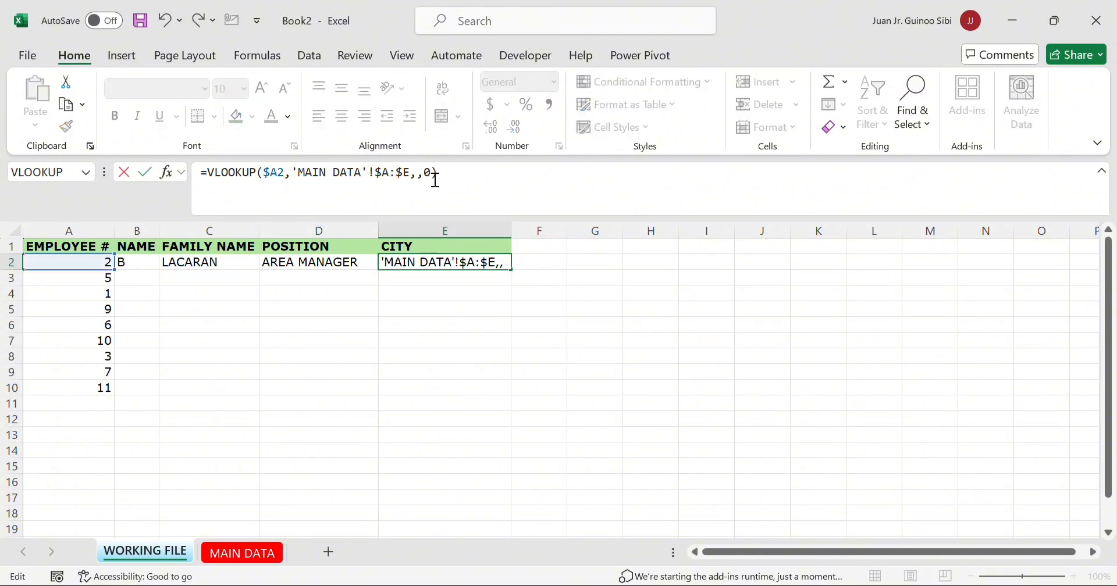
type("5")
key("Return")
Copy the B2:E2 lookups and paste them into B3:E10 for every employee
key("Up")
key("Left")
key("Left")
key("shift+Right")
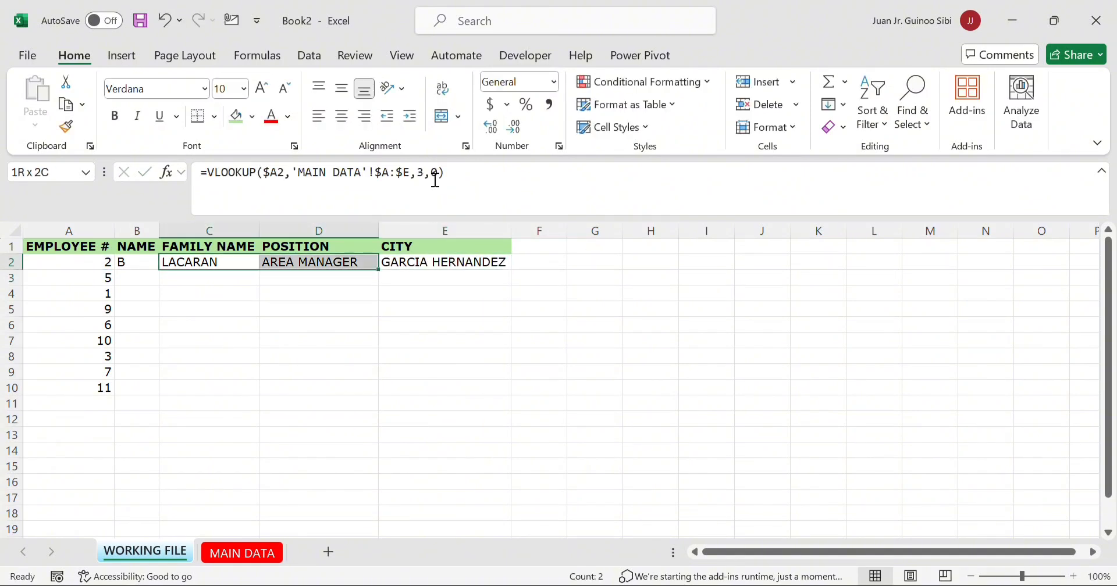
key("Left")
key("shift+Right")
key("shift+Right")
key("shift+Right")
key("ctrl+c")
key("Left")
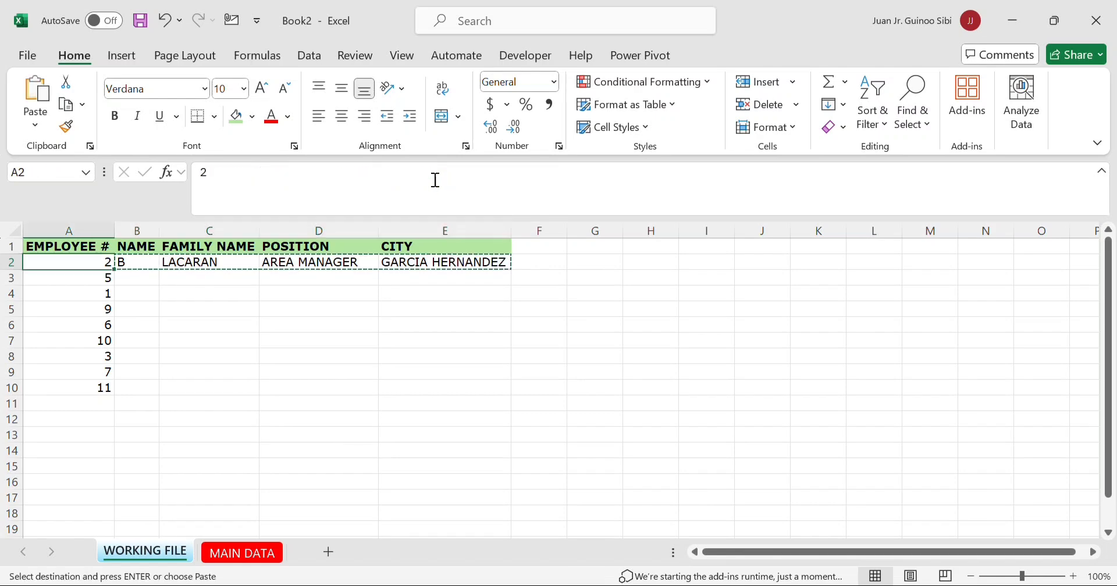
key("ctrl+Down")
key("Right")
key("ctrl+shift+Up")
key("ctrl+v")
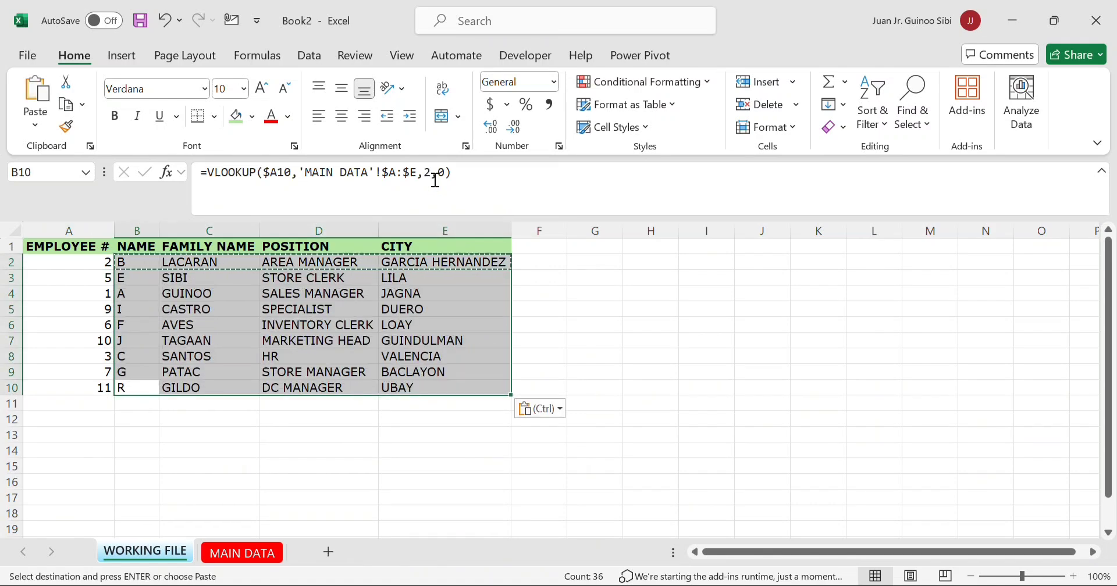
Clear the copy marquee and check the family name and position formulas in row 2
key("Down")
key("Up")
key("Up")
key("Escape")
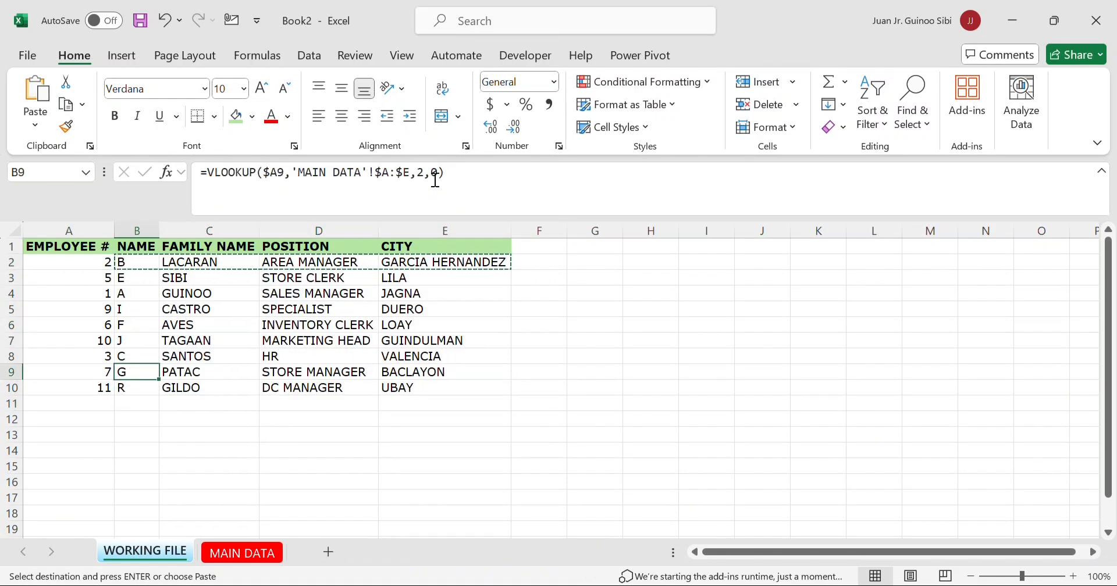
key("Escape")
key("Up")
key("Up")
key("ctrl+Up")
key("Down")
key("Right")
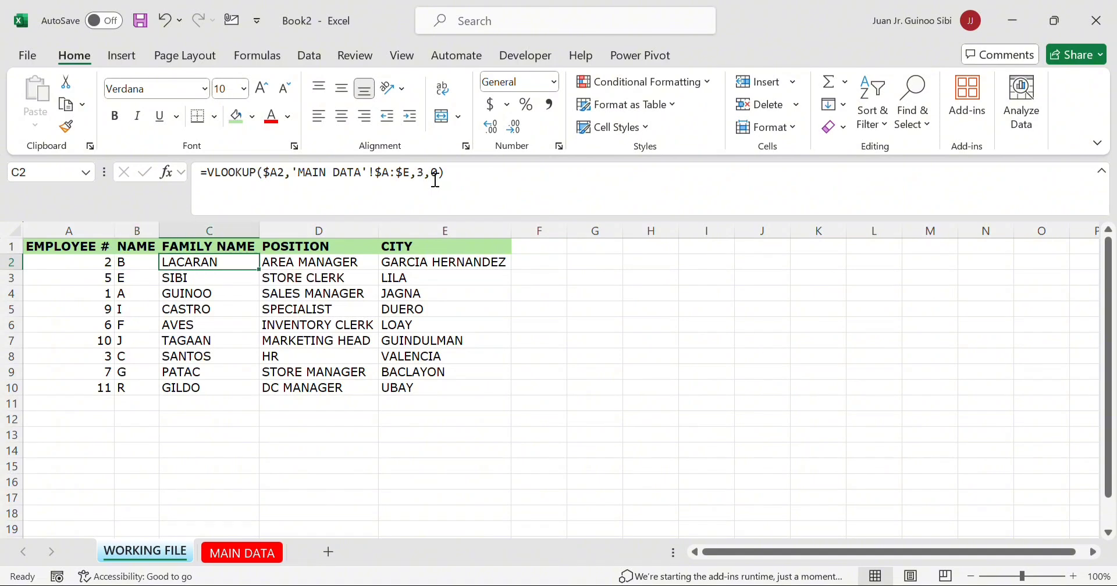
key("Right")
key("Left")
key("Left")
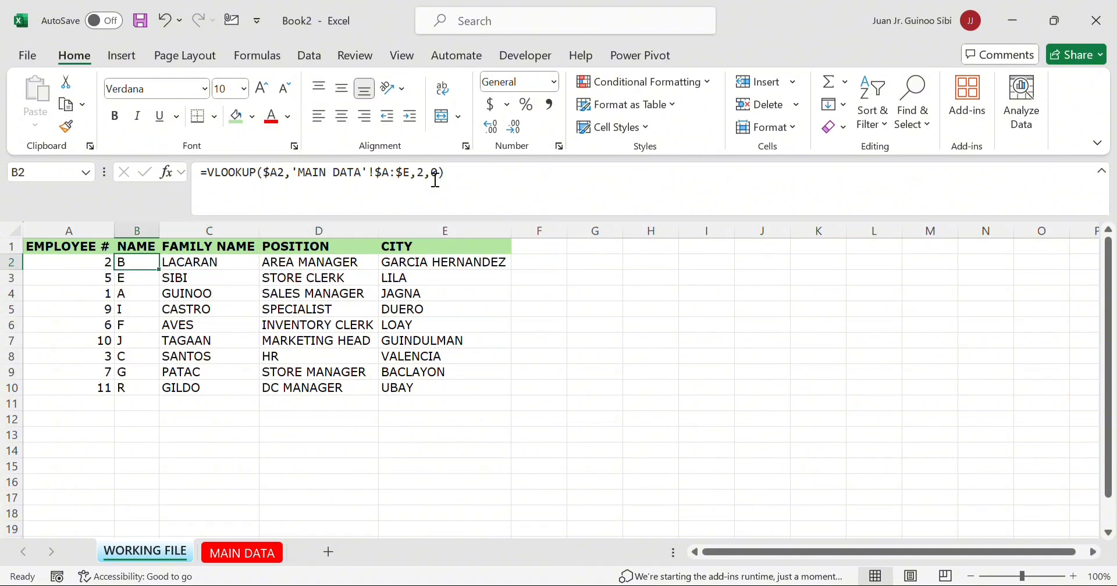
key("Right")
key("F2")
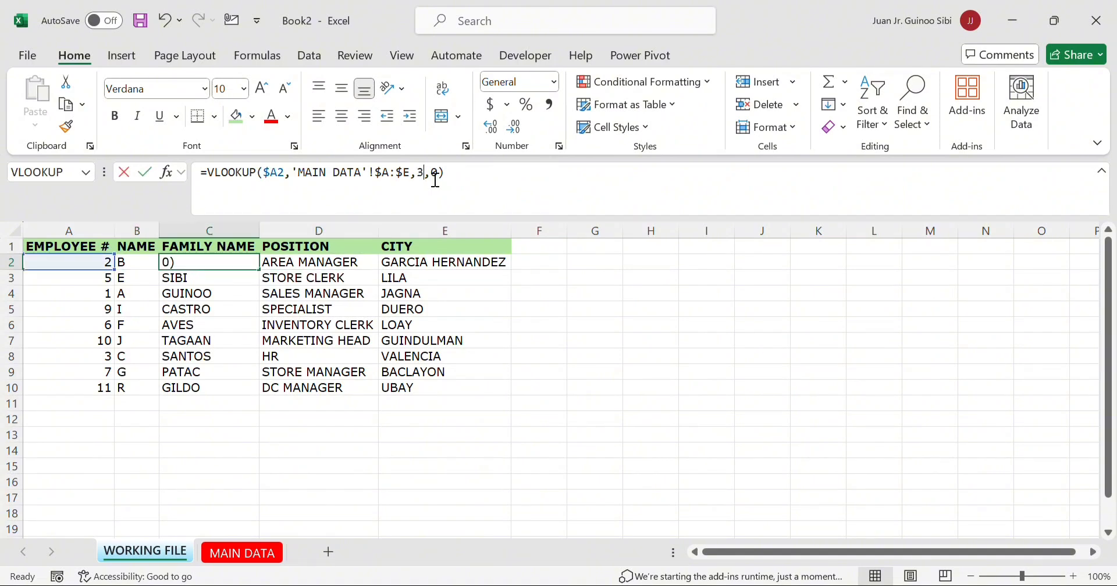
left_click(375, 342)
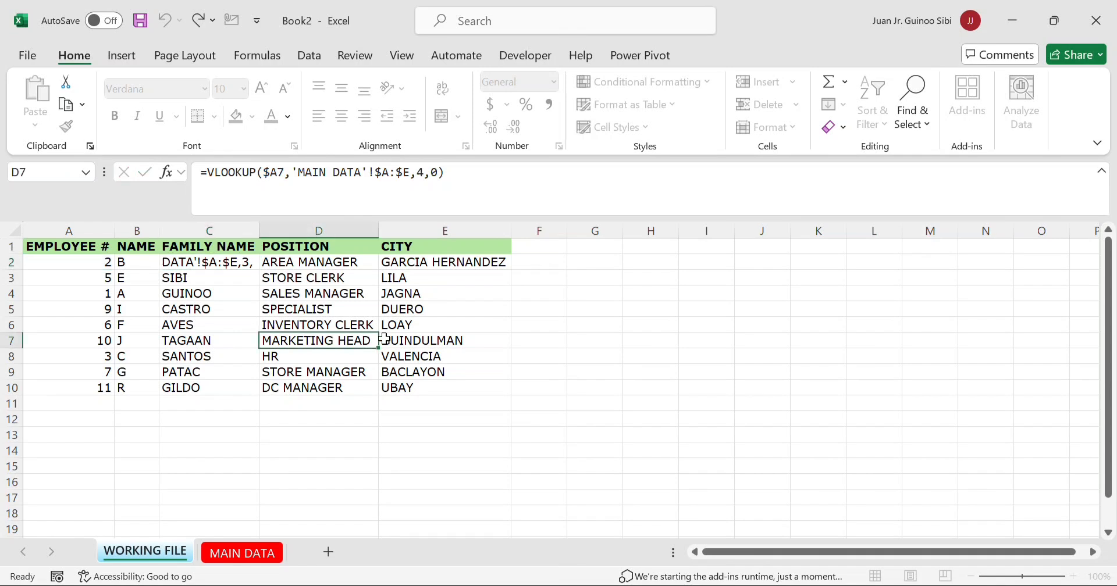
left_click(345, 264)
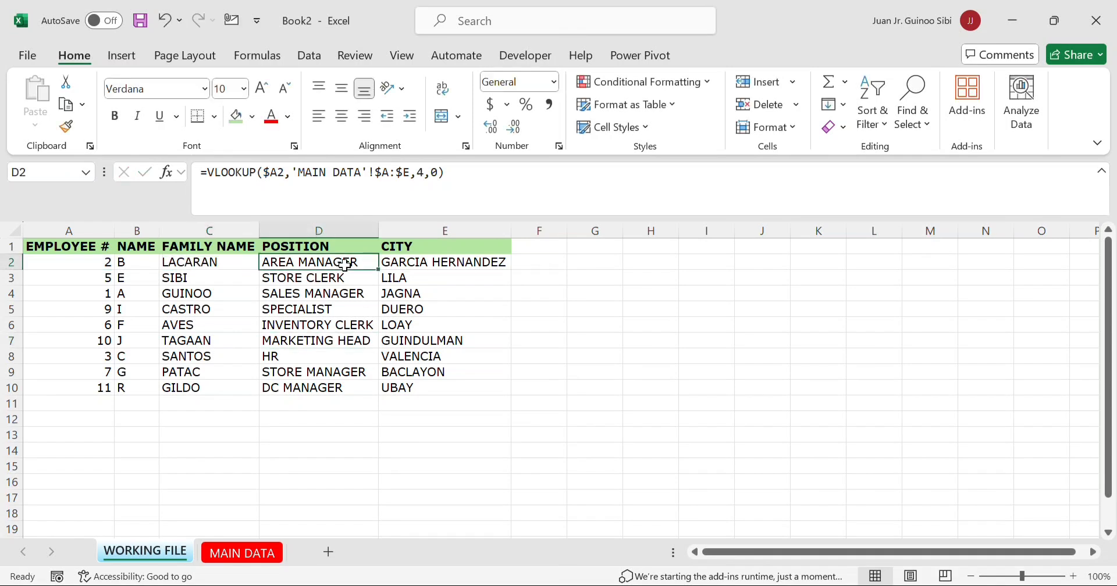
left_click(435, 182)
left_click(456, 309)
left_click(428, 268)
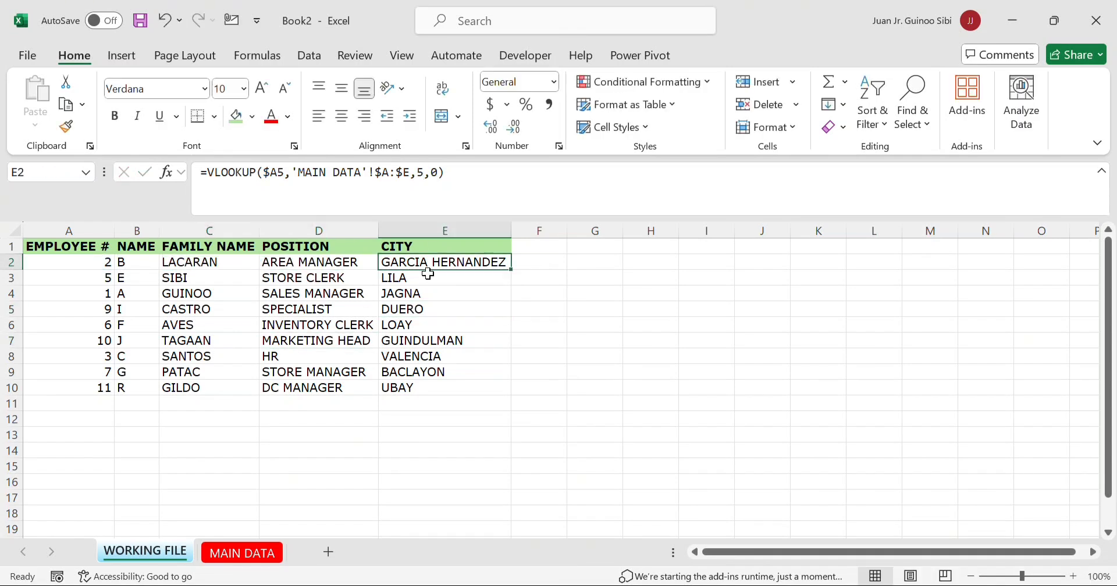
key("Left")
key("Left")
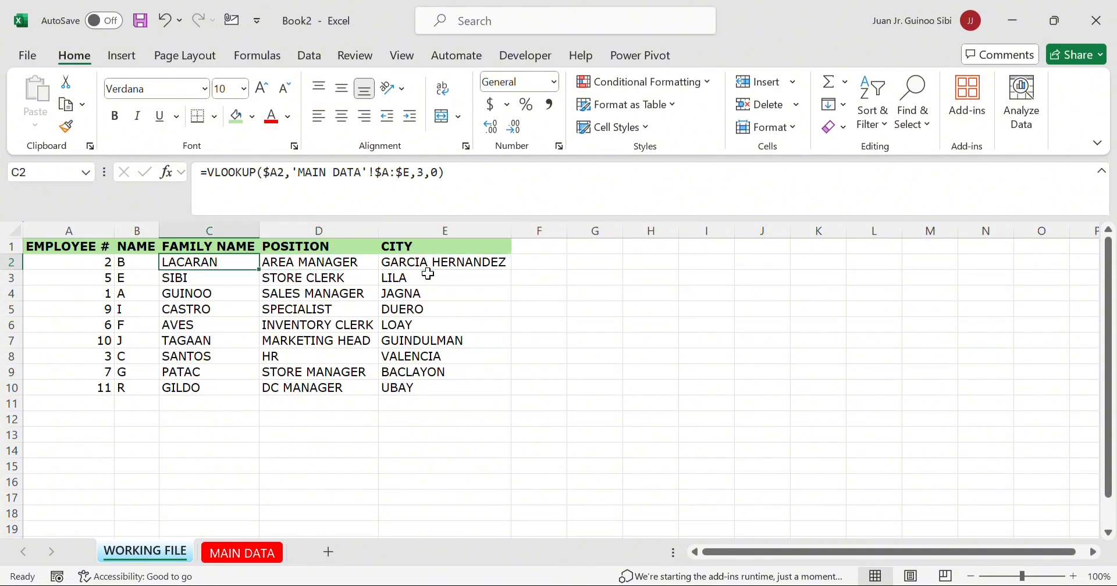
key("Left")
key("Left")
key("Right")
key("shift+Right")
key("shift+Right")
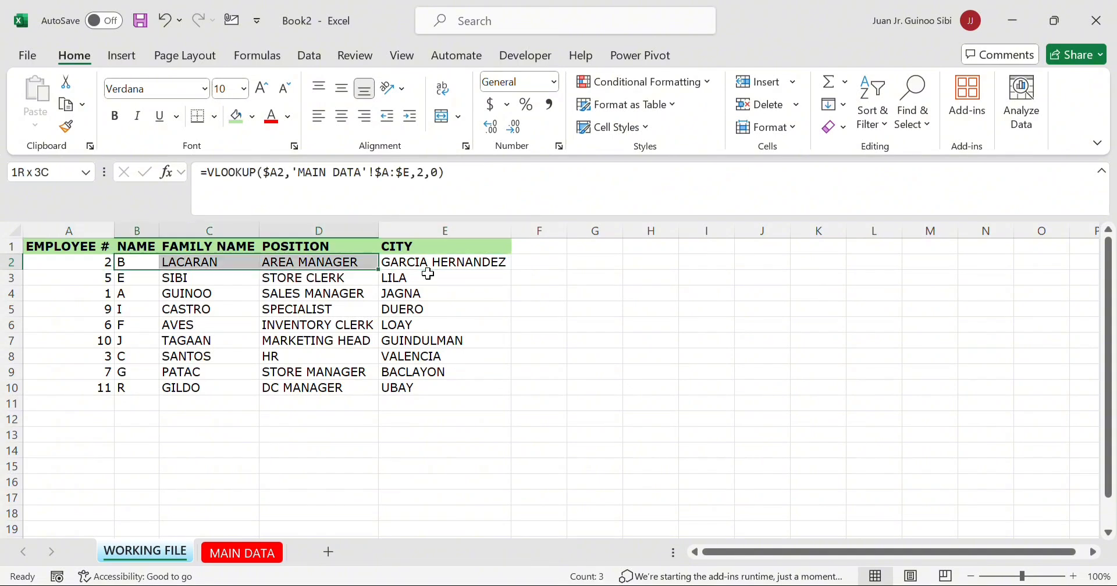
key("shift+Left")
key("shift+Left")
key("Right")
key("Right")
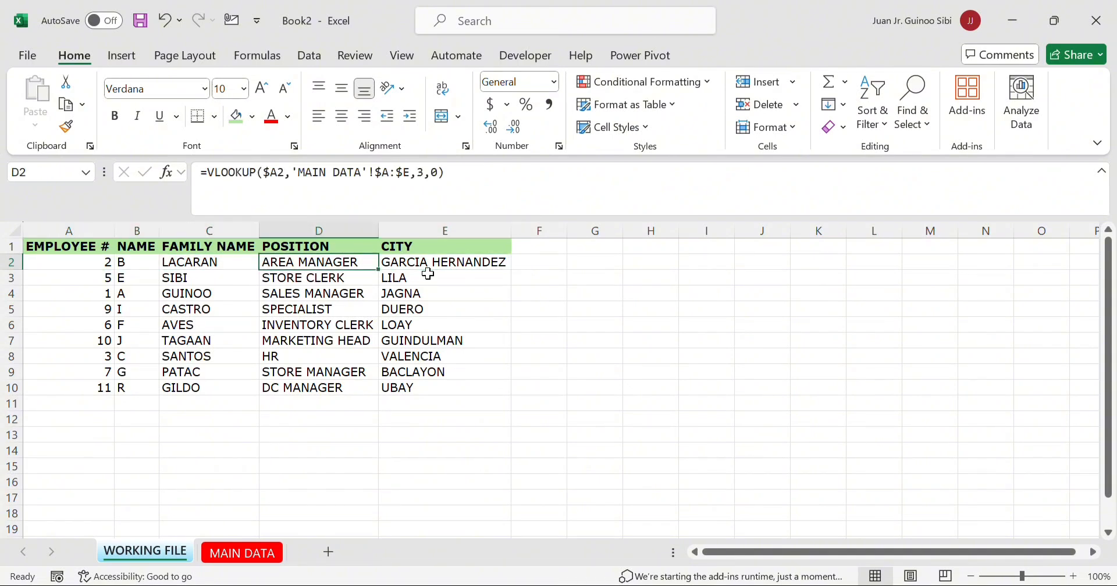
key("Left")
key("Left")
key("Right")
key("Right")
key("Left")
key("Left")
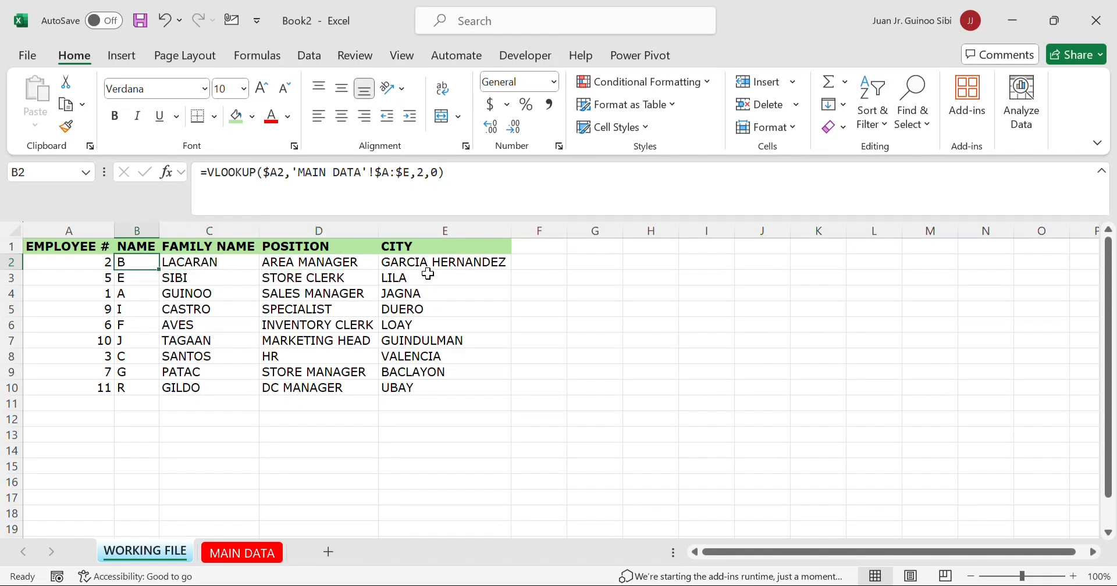
key("Right")
key("Right")
key("Left")
key("Left")
key("ctrl+shift+Right")
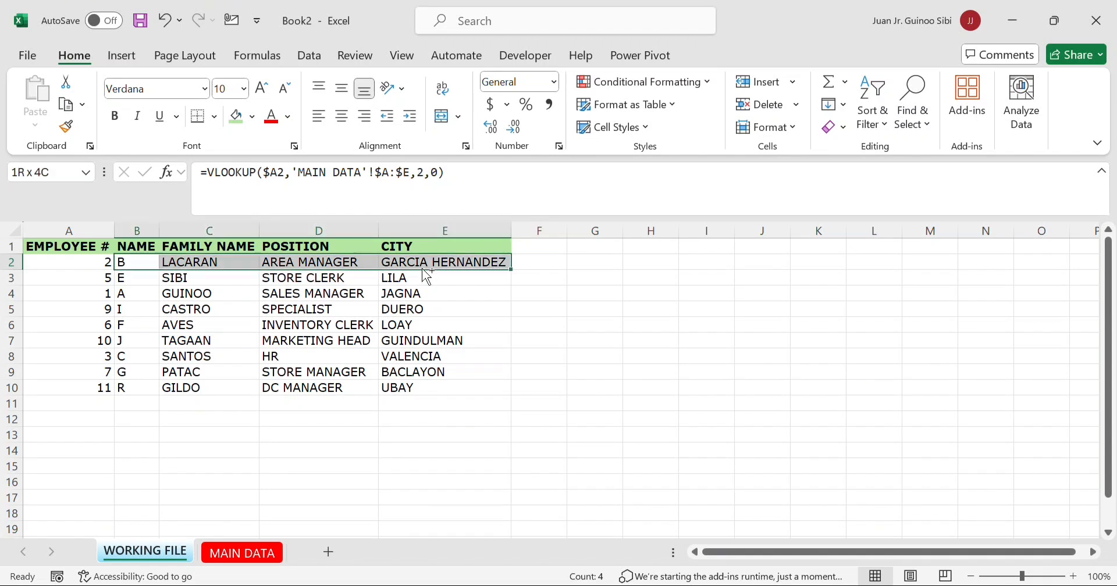
key("ctrl+shift+Down")
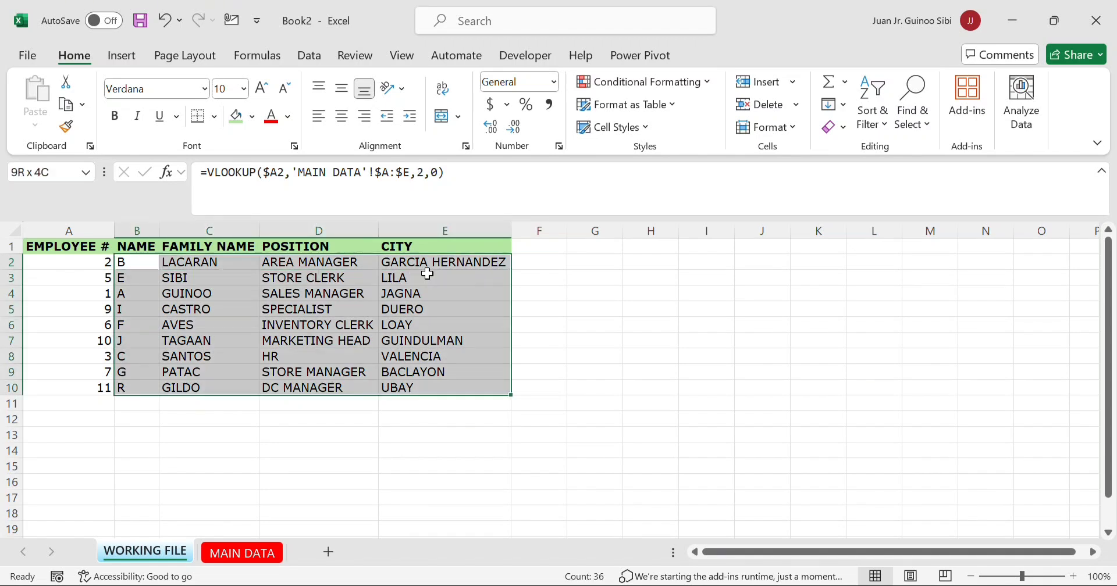
key("shift+BackSpace")
key("Down")
key("Up")
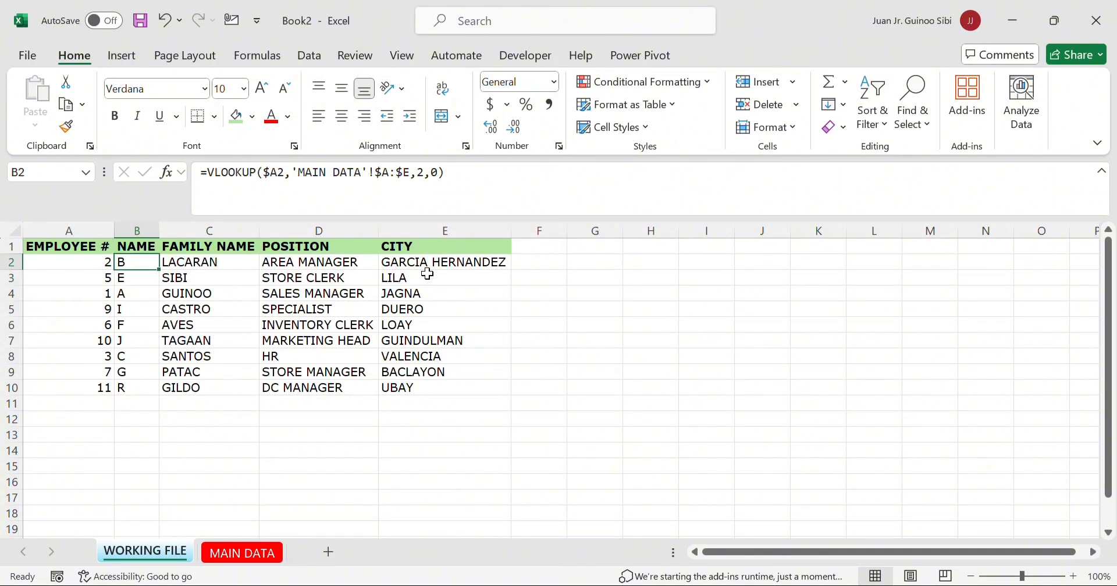
key("Left")
key("Right")
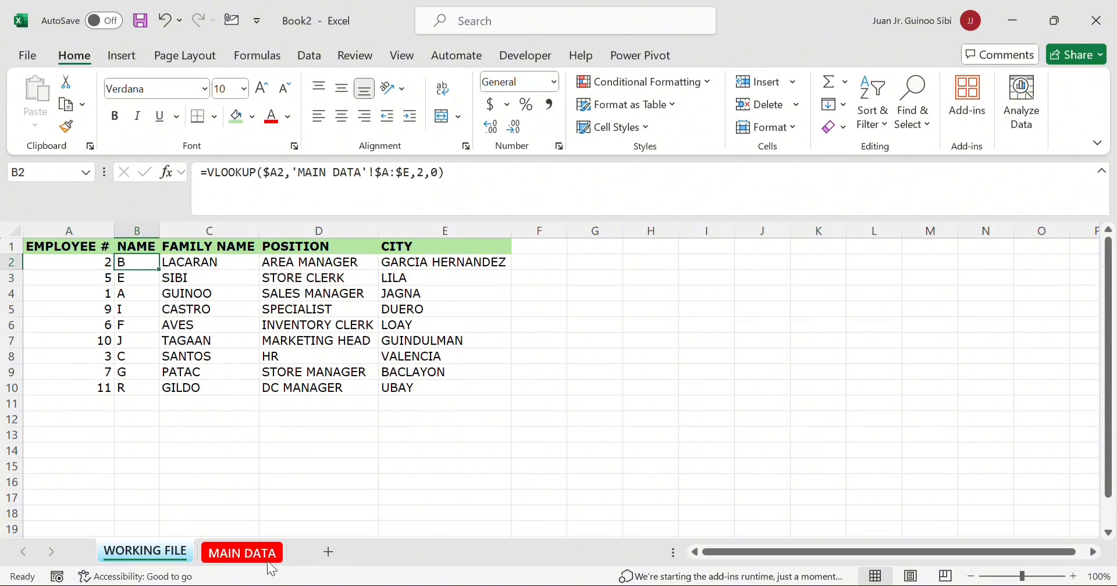
key("ctrl+shift+Right")
key("ctrl+shift+Down")
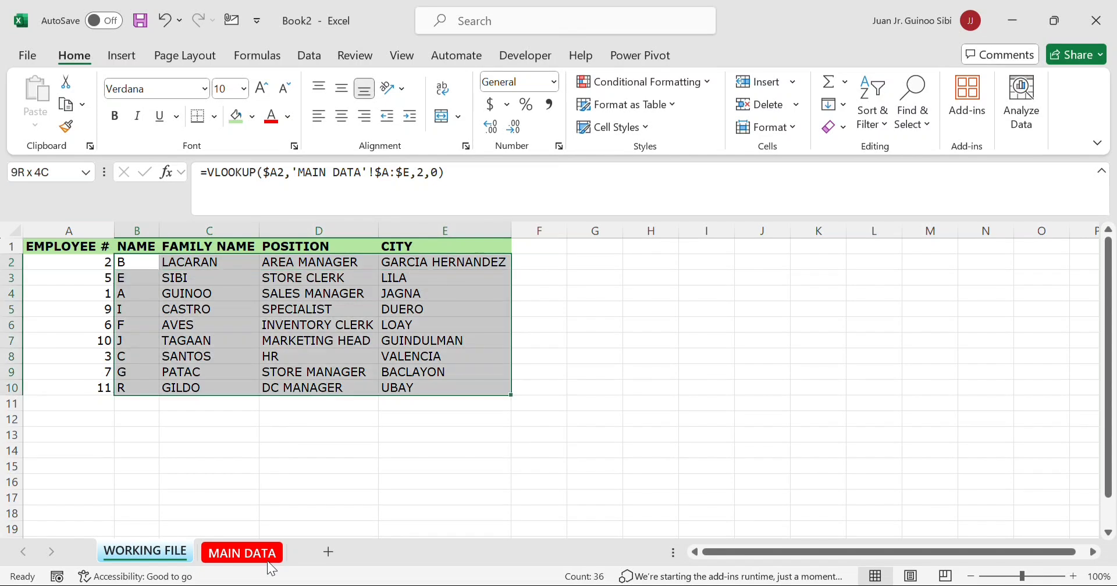
key("shift+BackSpace")
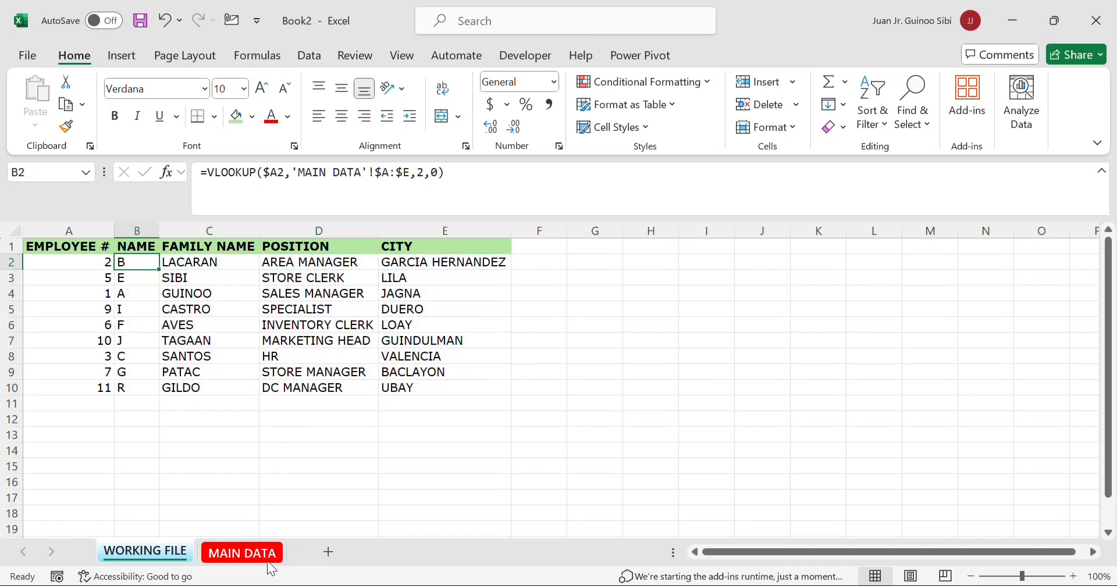
key("Right")
key("Right")
key("Right")
key("Right")
key("Left")
key("Left")
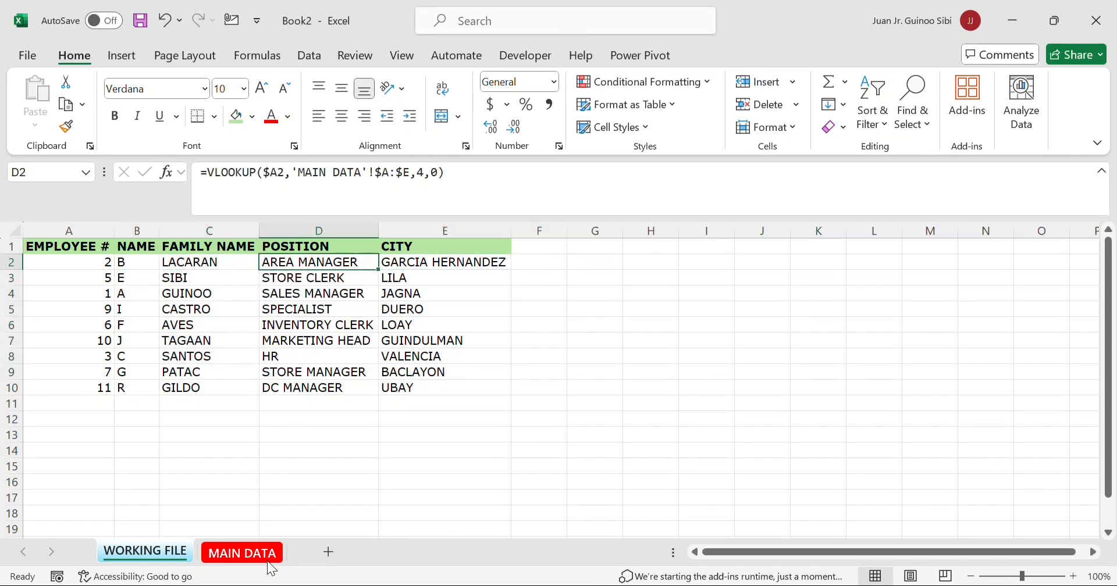
key("Down")
key("Left")
key("Left")
key("Down")
key("Down")
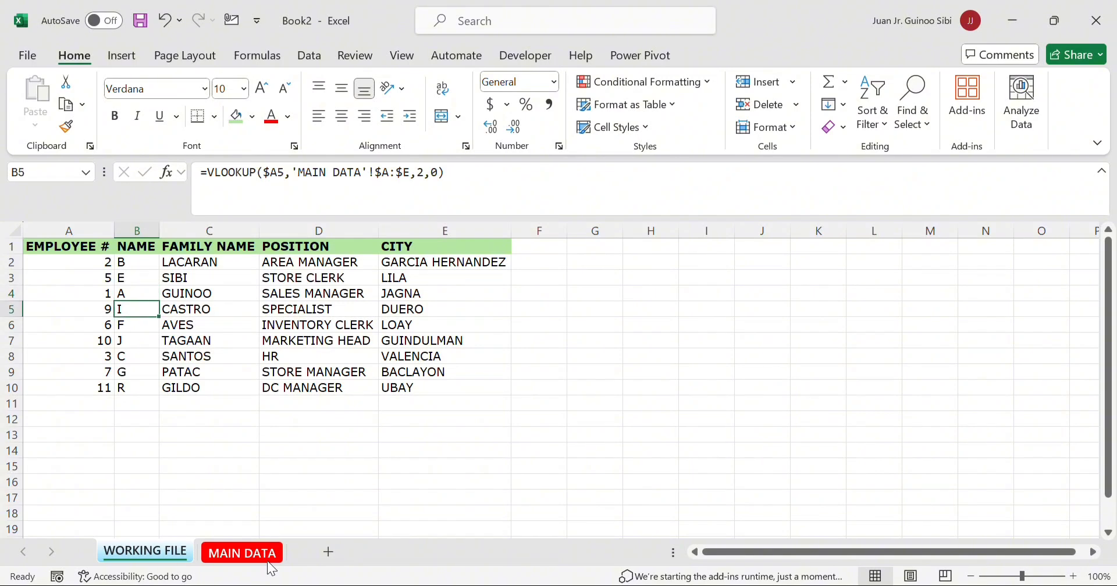